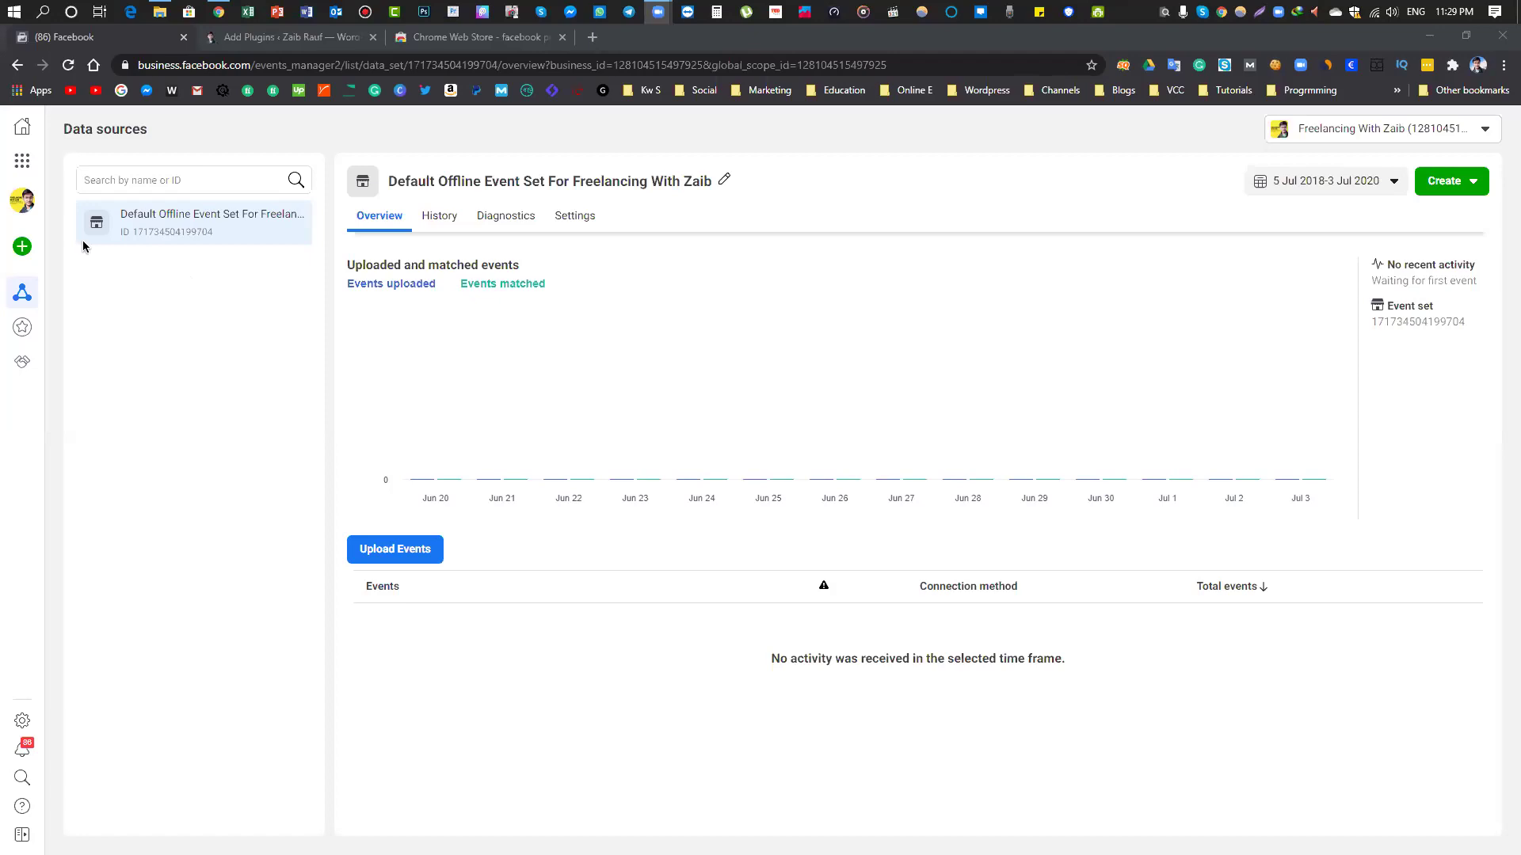
Reach Events Manager through Business tools and start connecting a new data source
right_click(23, 127)
click(32, 137)
click(223, 40)
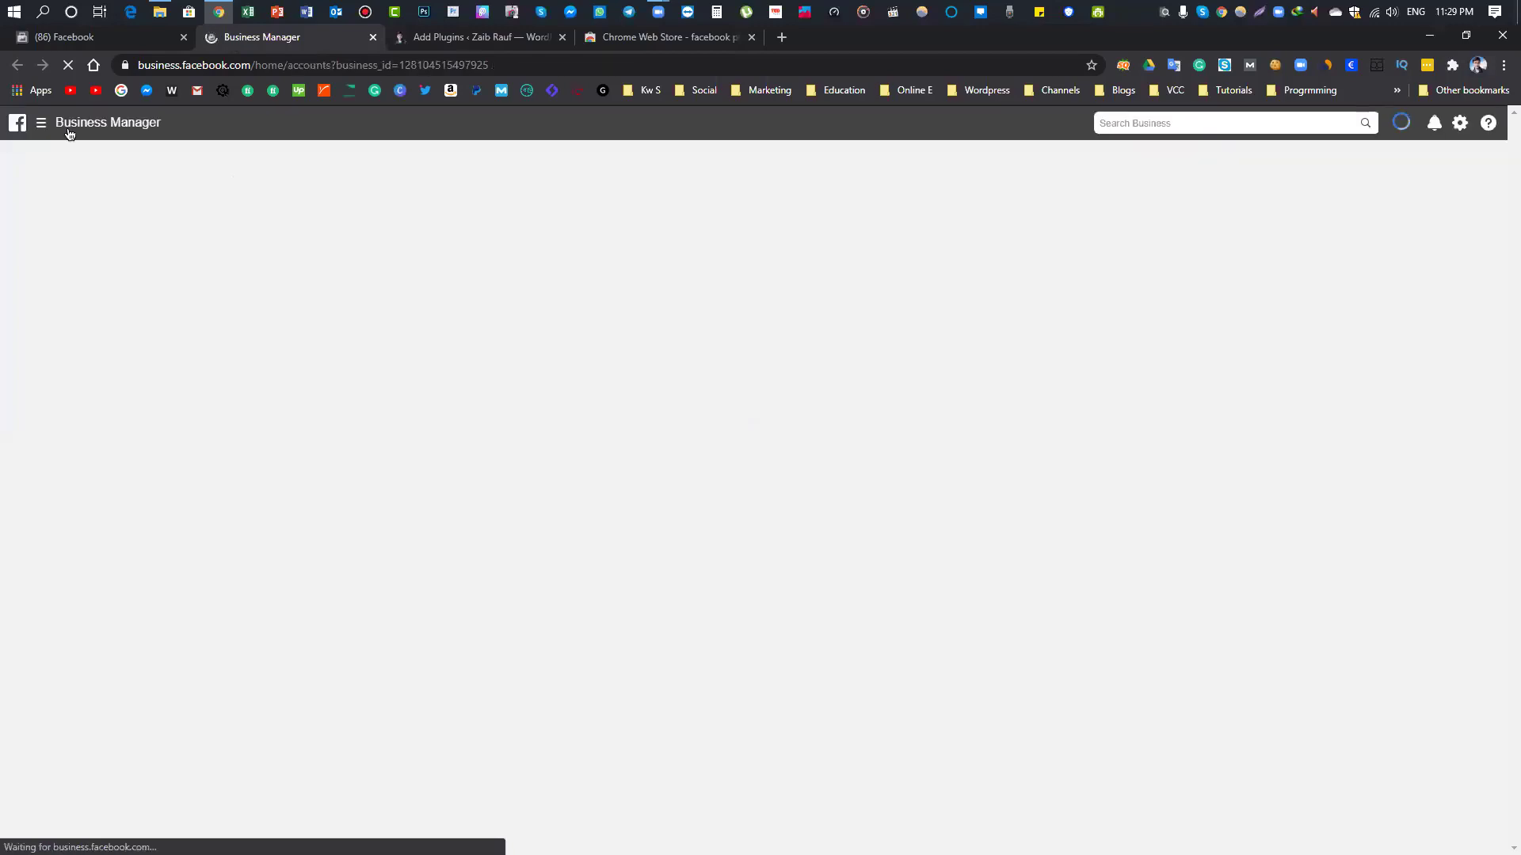
click(45, 125)
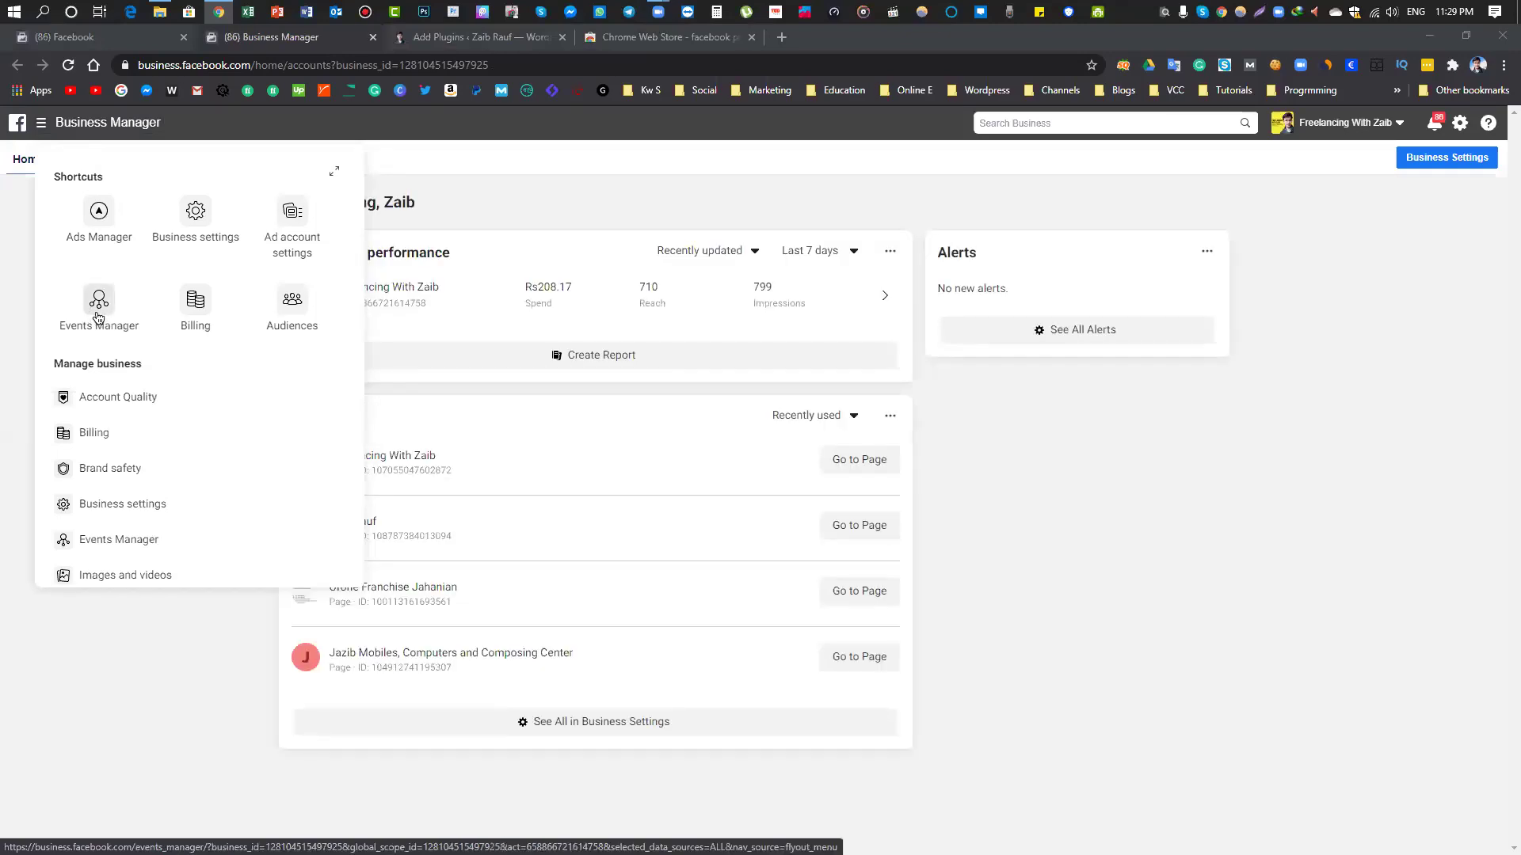
click(373, 37)
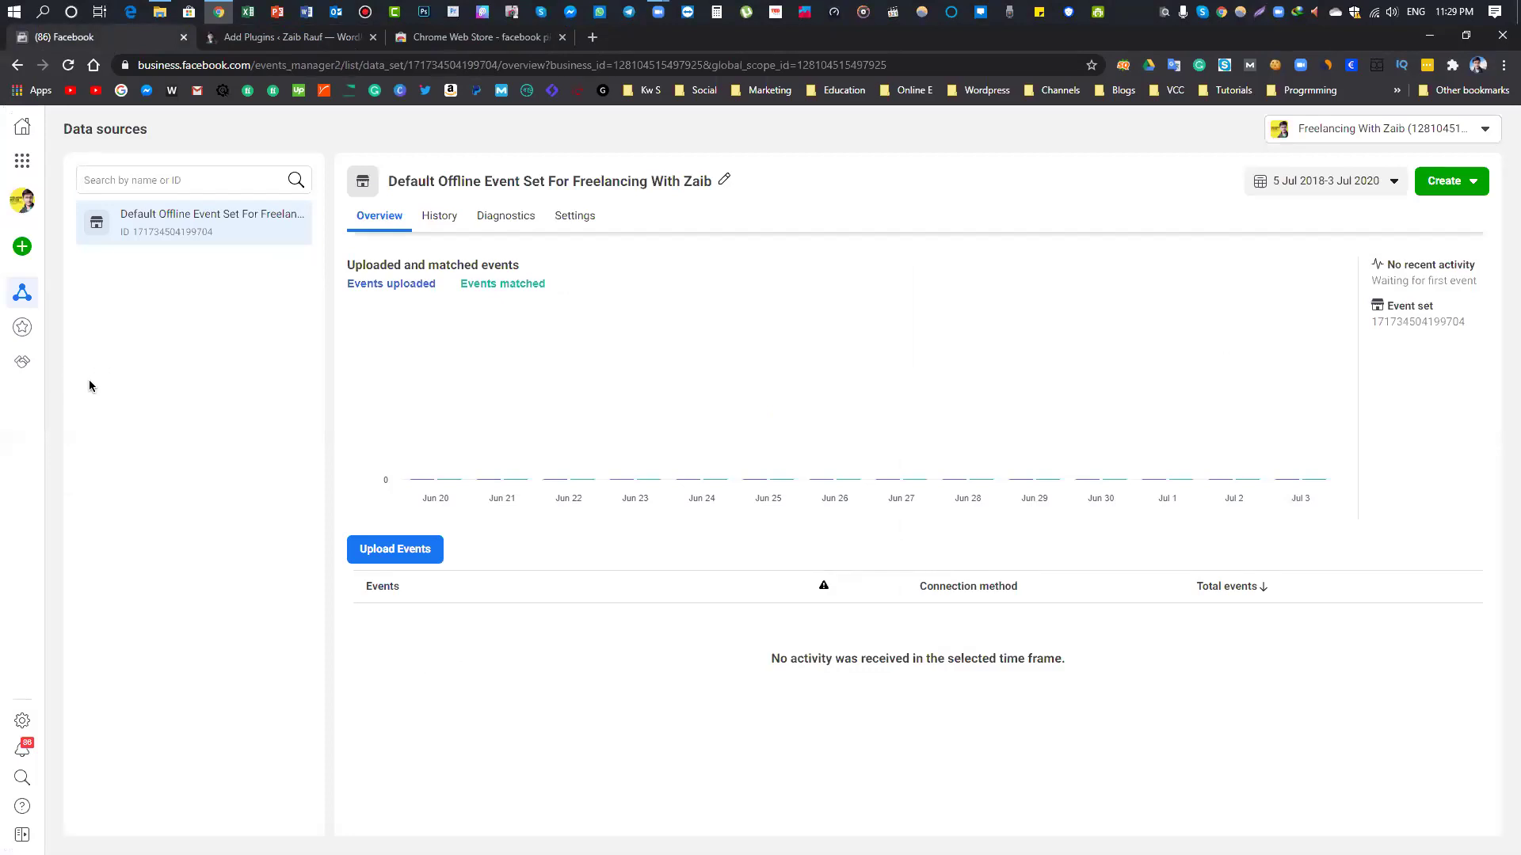
click(22, 160)
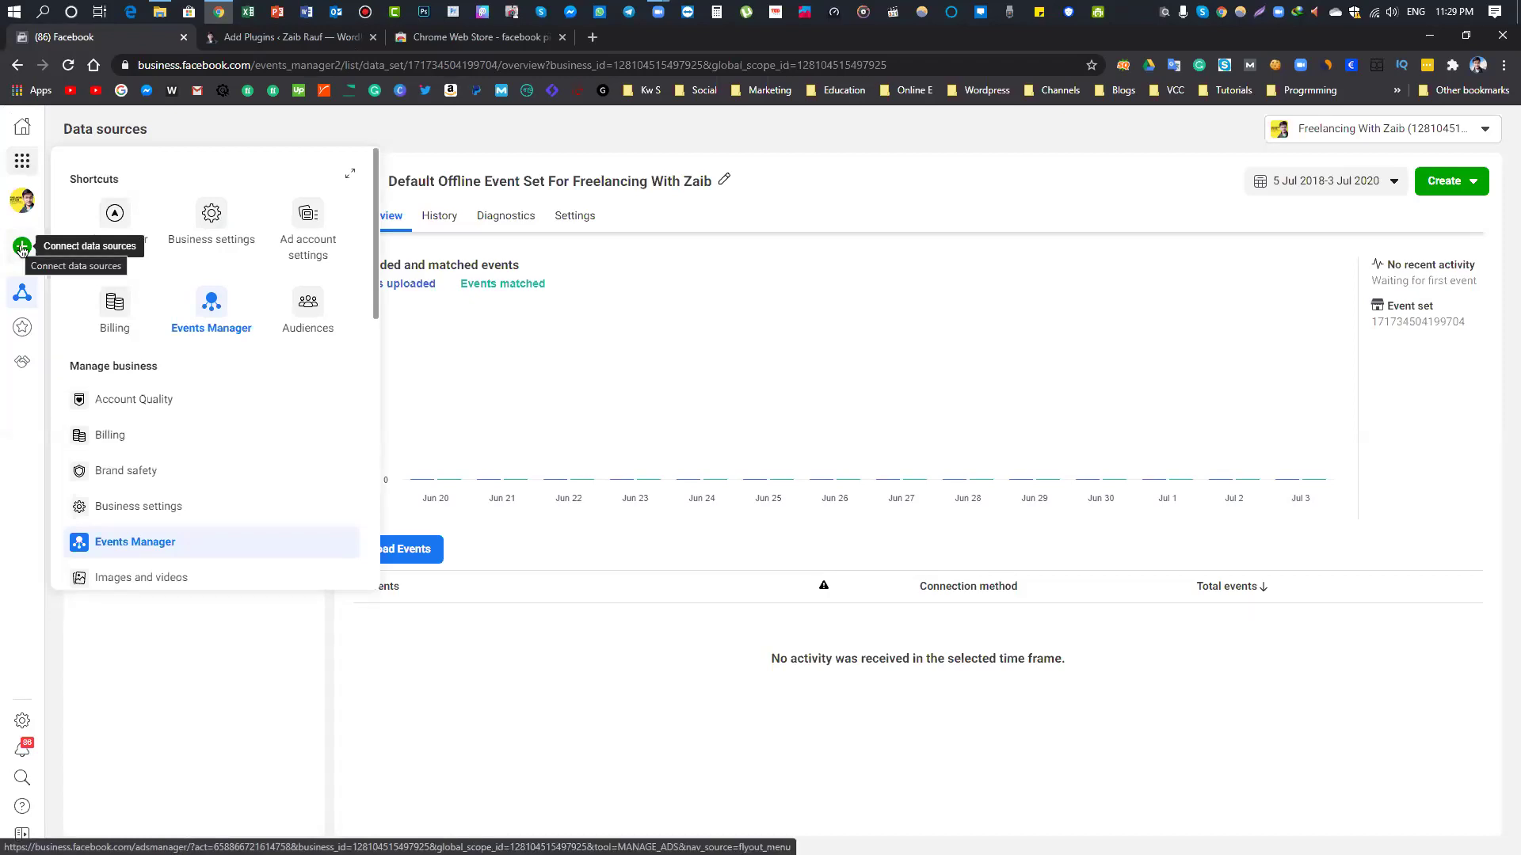
click(23, 247)
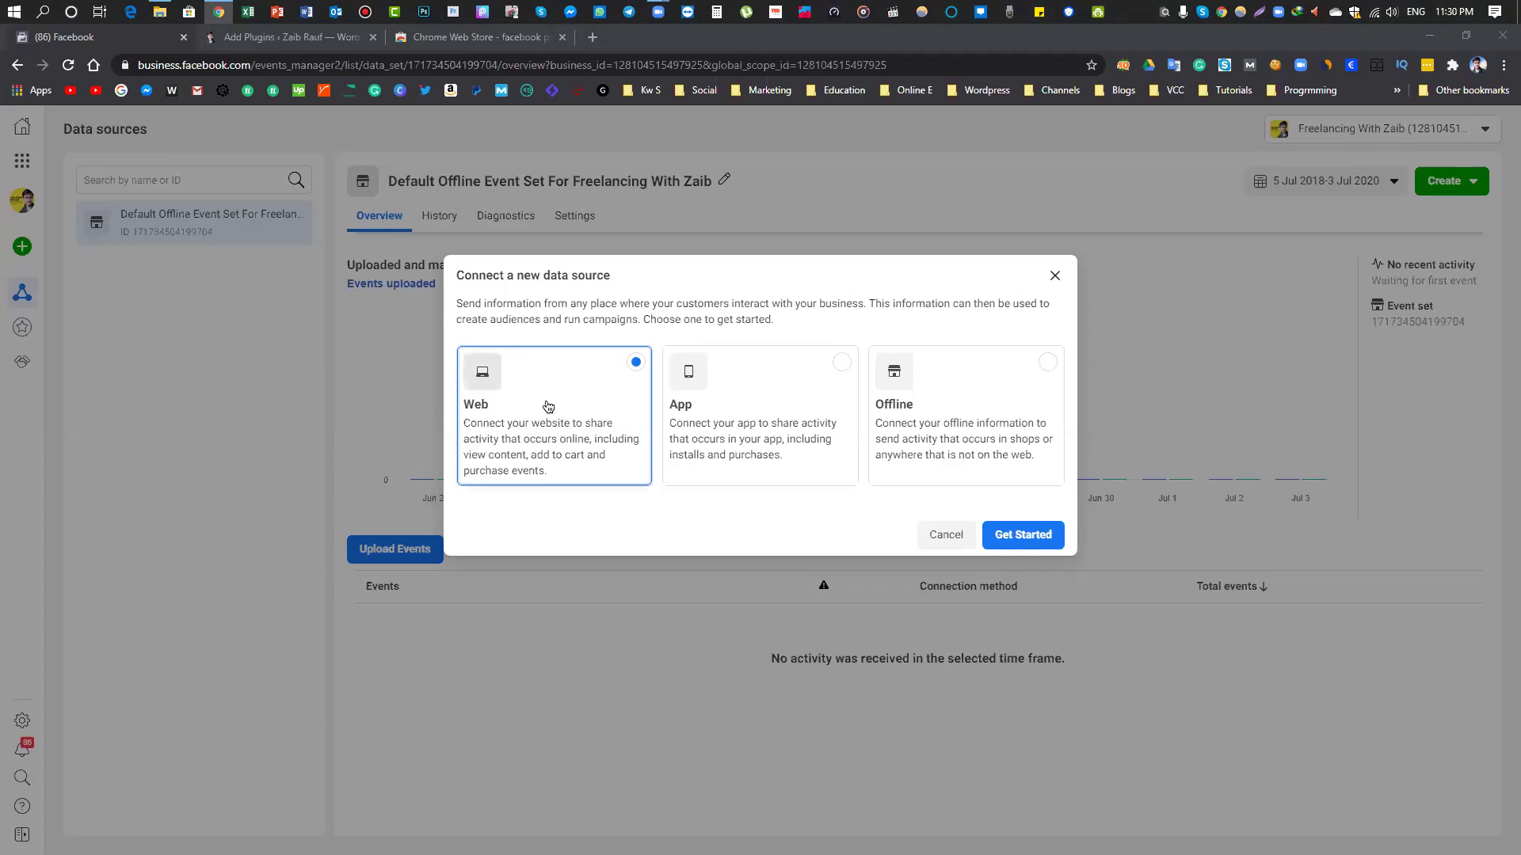
Confirm Web as the source and connect it using the Facebook pixel method
click(1001, 537)
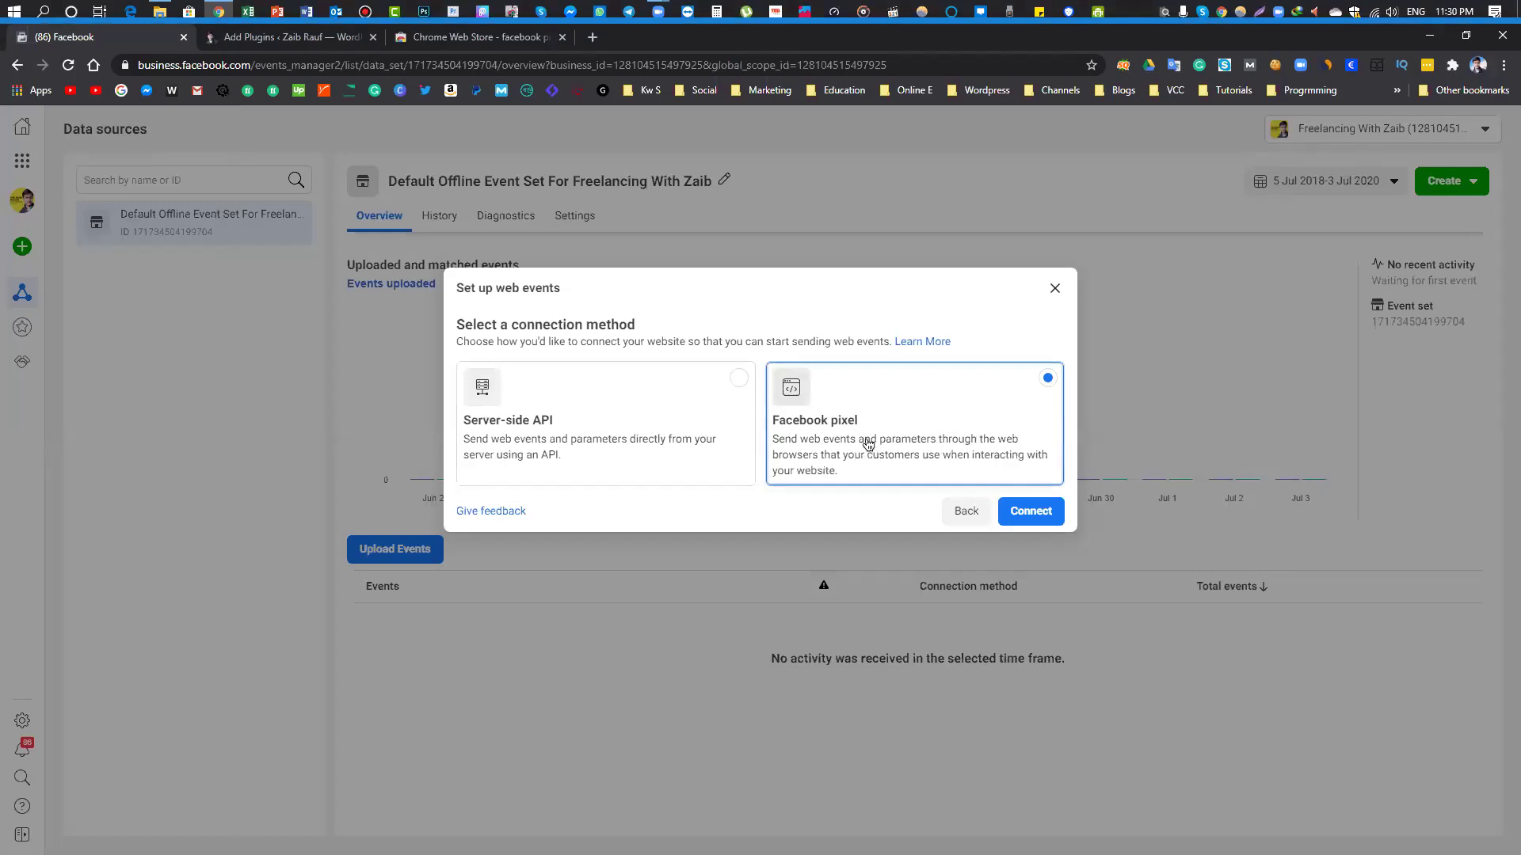
click(967, 407)
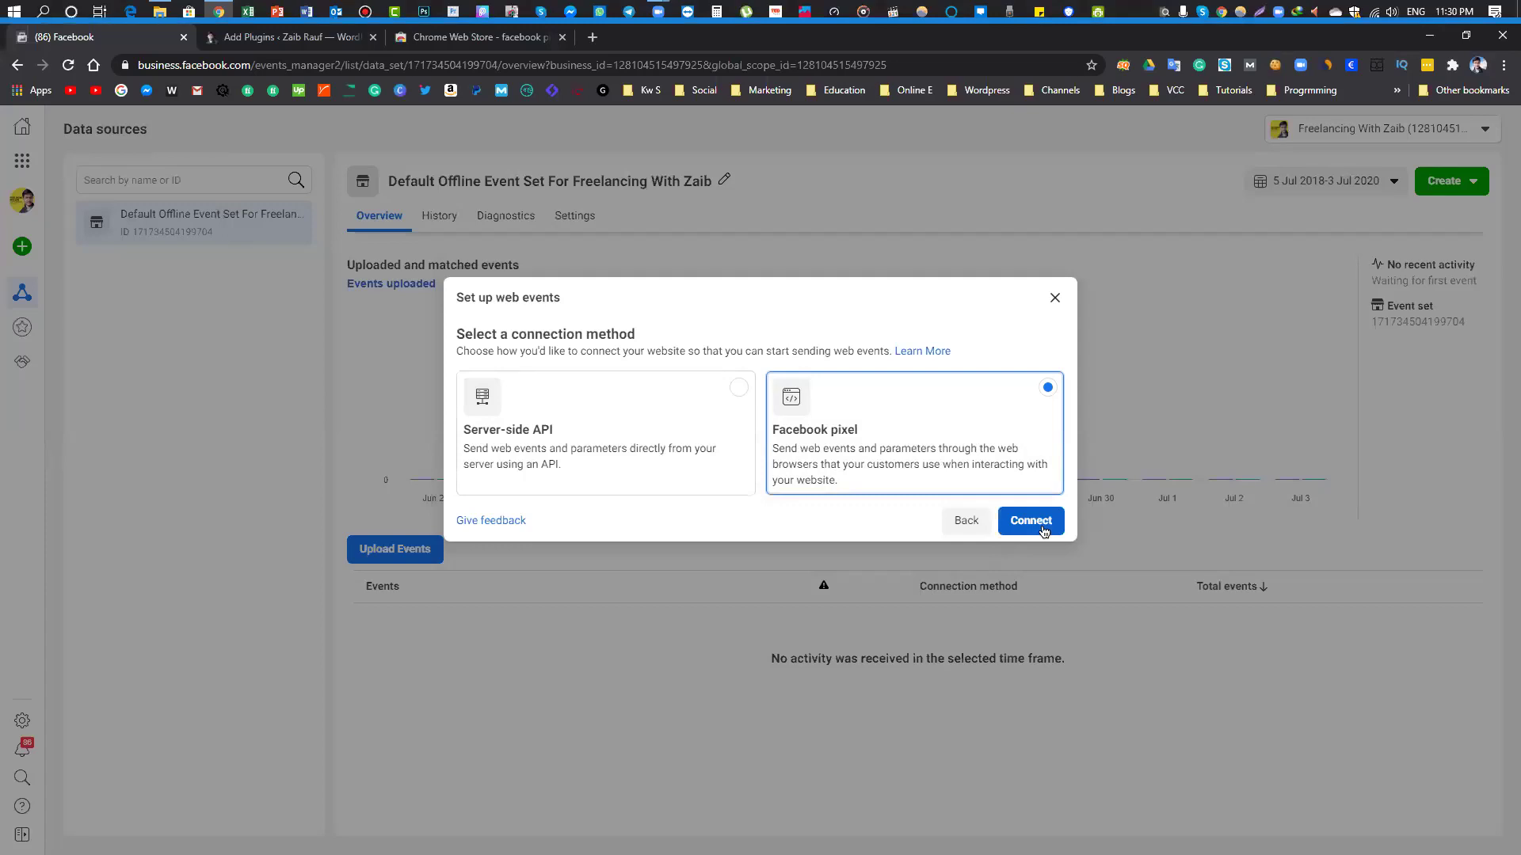
click(1030, 521)
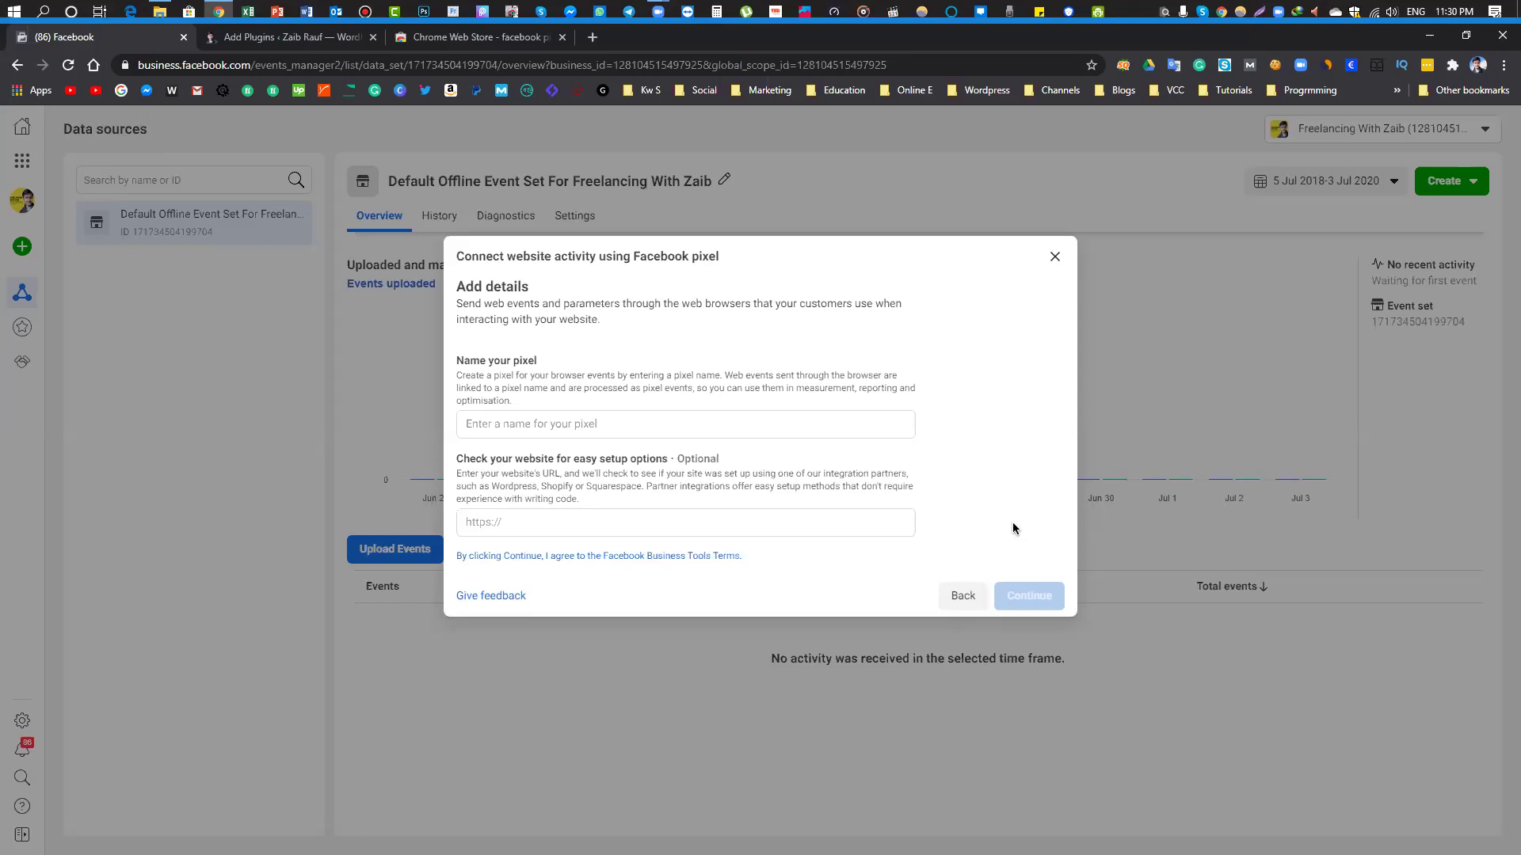
Enter the site owner's name as the pixel name, correcting its last letter
click(522, 426)
text(ZaibRauf)
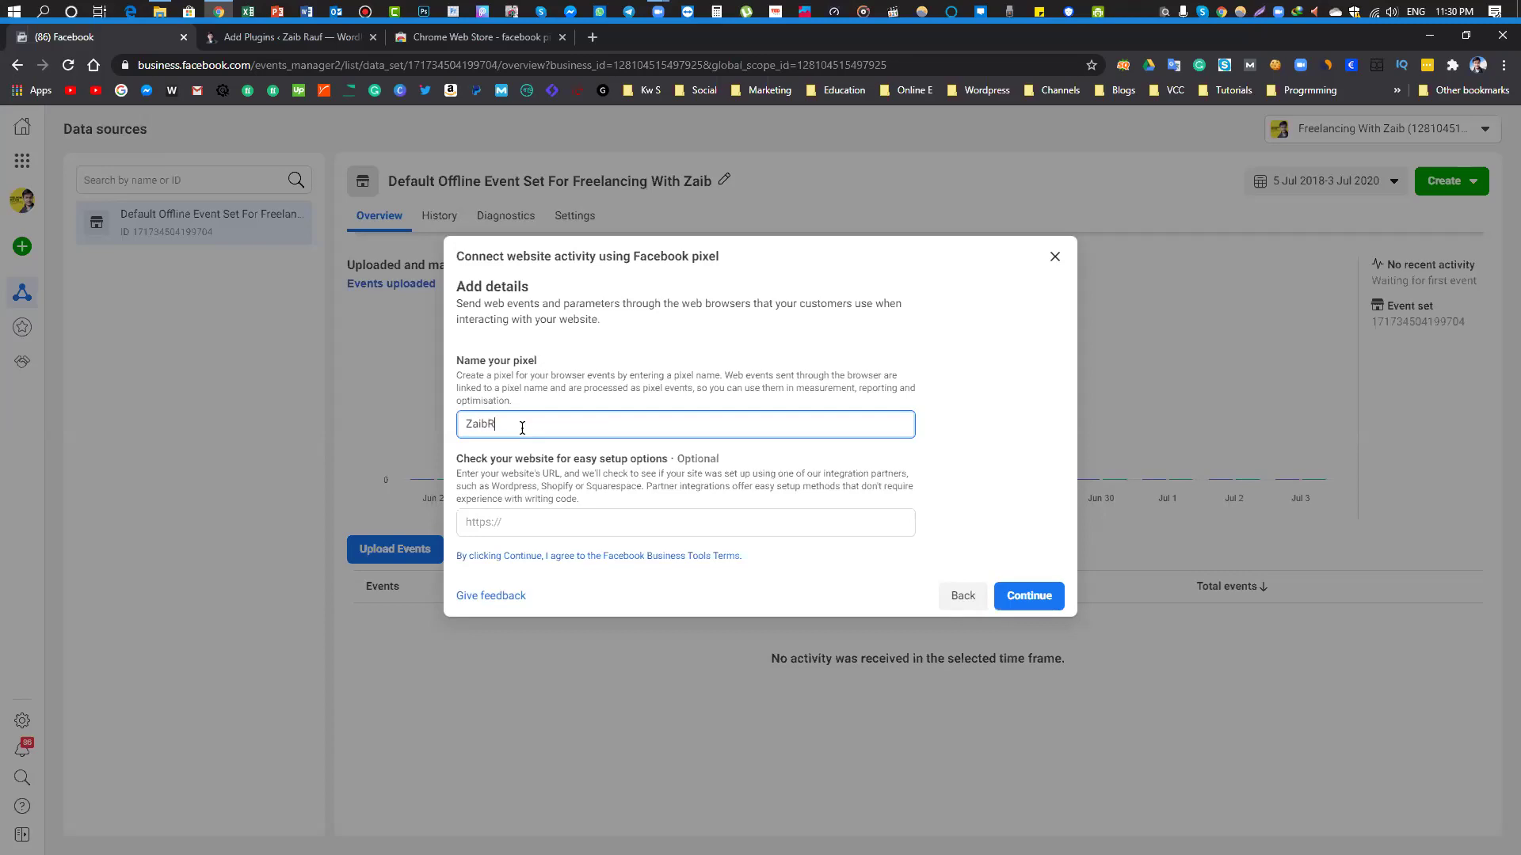
double_click(522, 428)
click(498, 428)
key(BackSpace)
key(BackSpace)
text(R)
Copy the WordPress site address into the website URL field and create the pixel
key(ctrl+Tab)
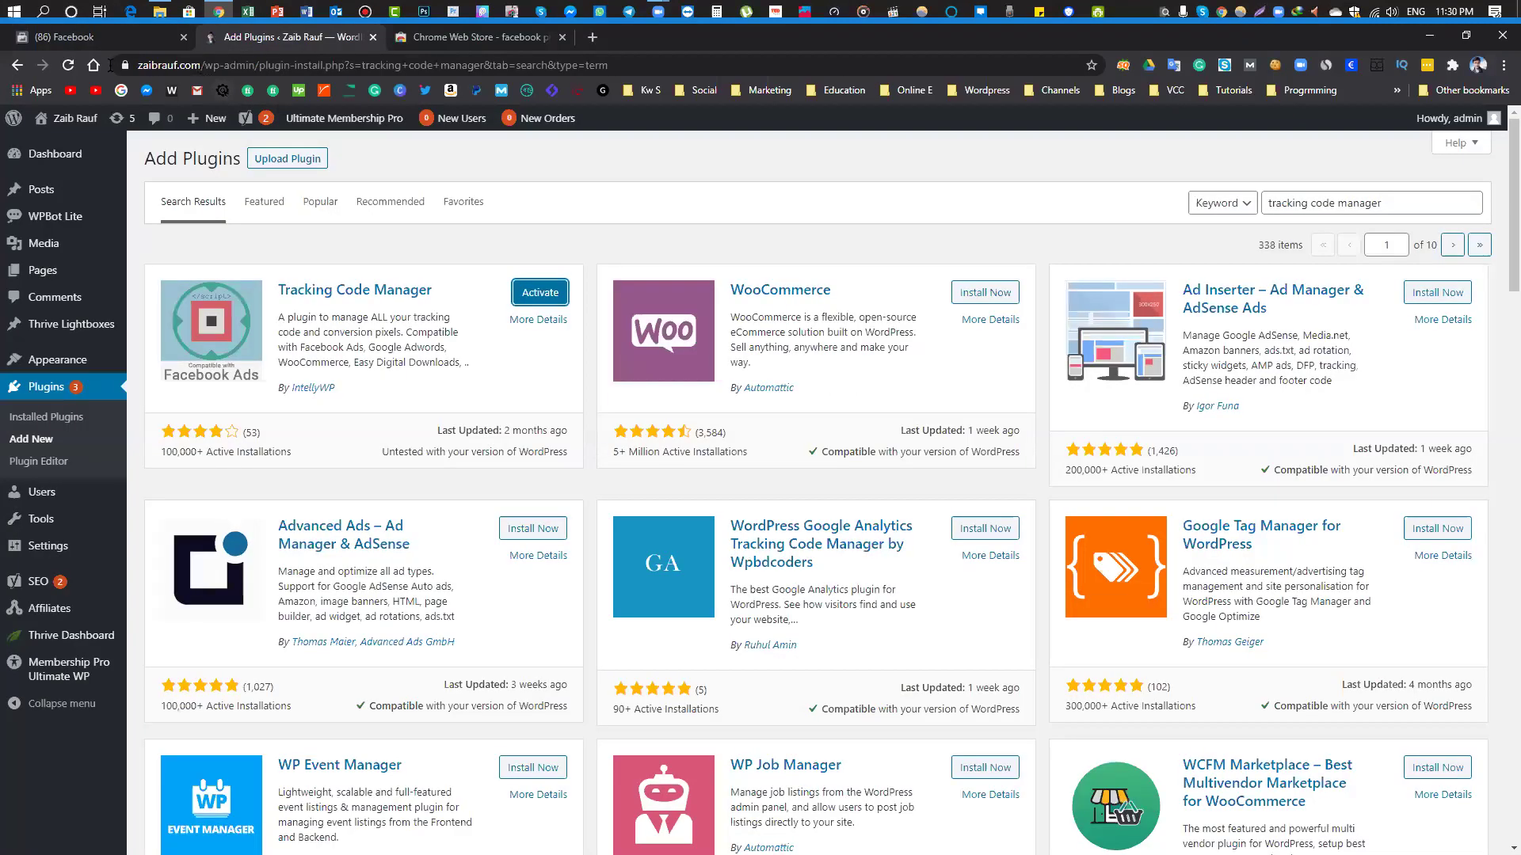
click(111, 65)
key(ctrl+c)
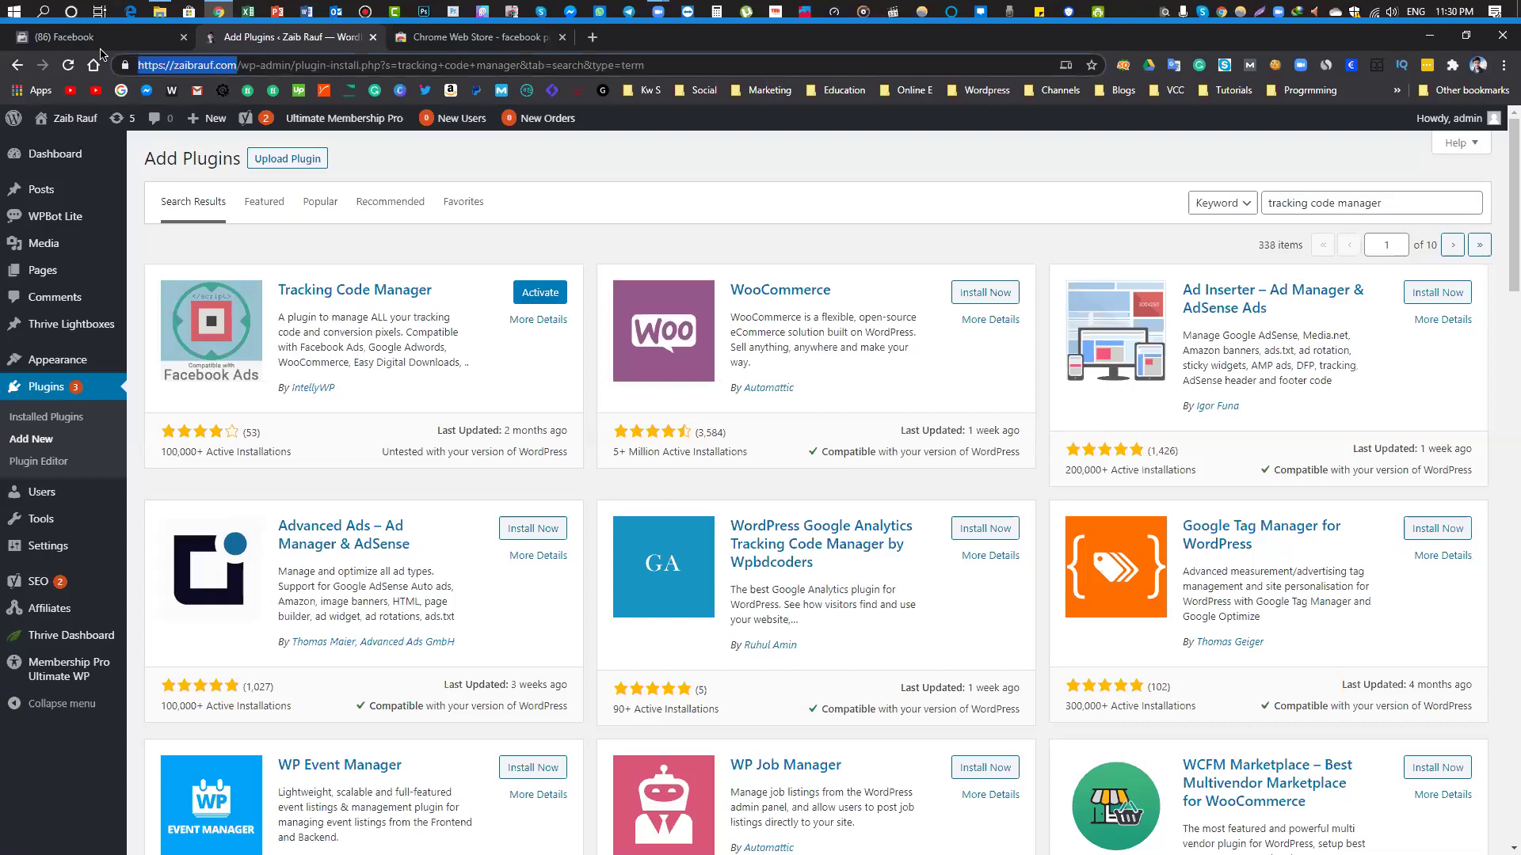
click(103, 38)
click(568, 522)
key(ctrl+v)
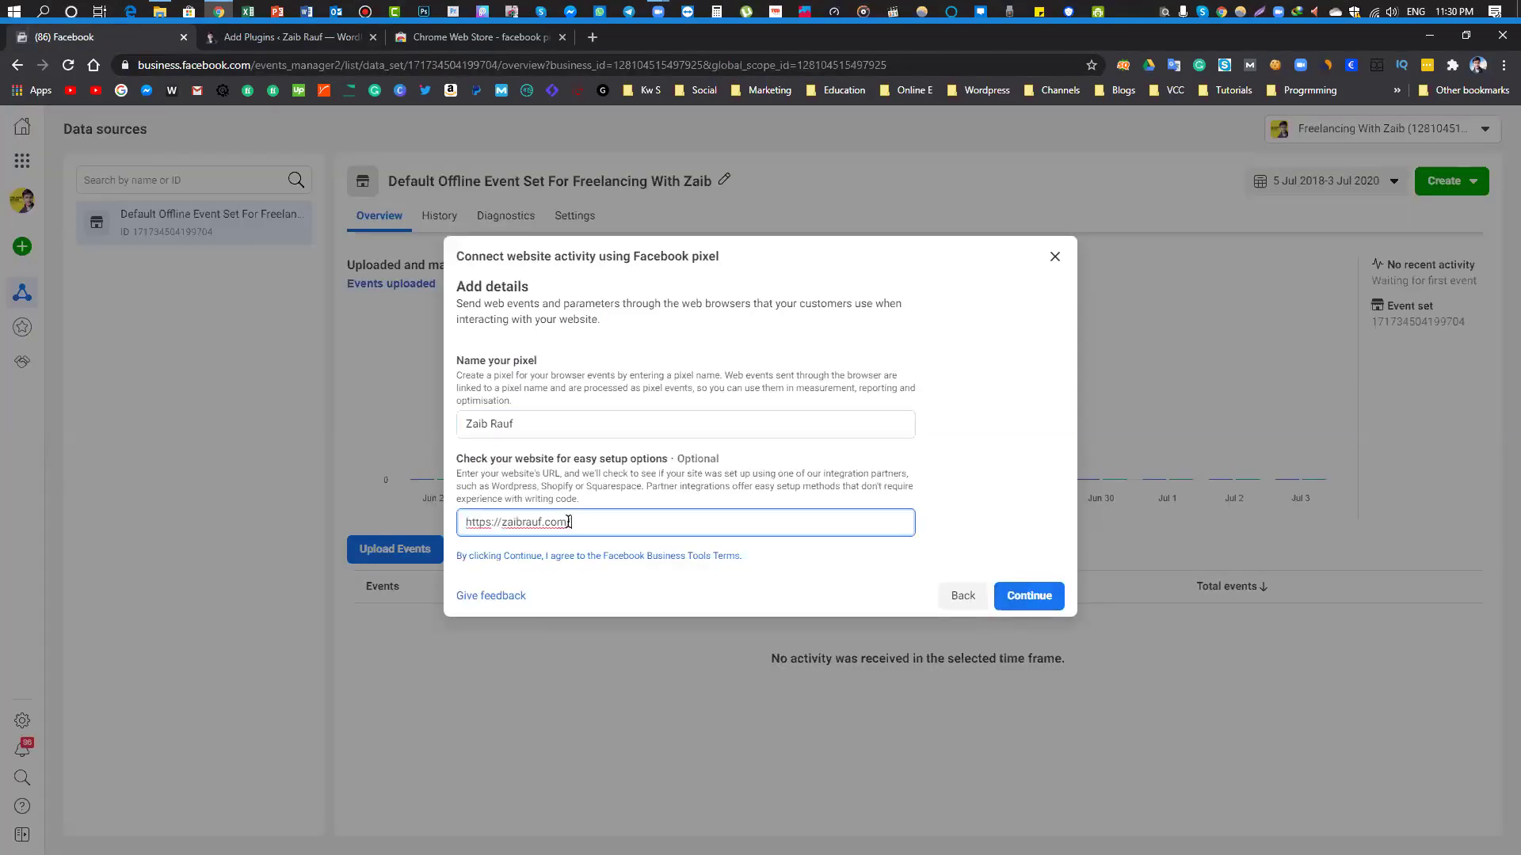
click(1039, 602)
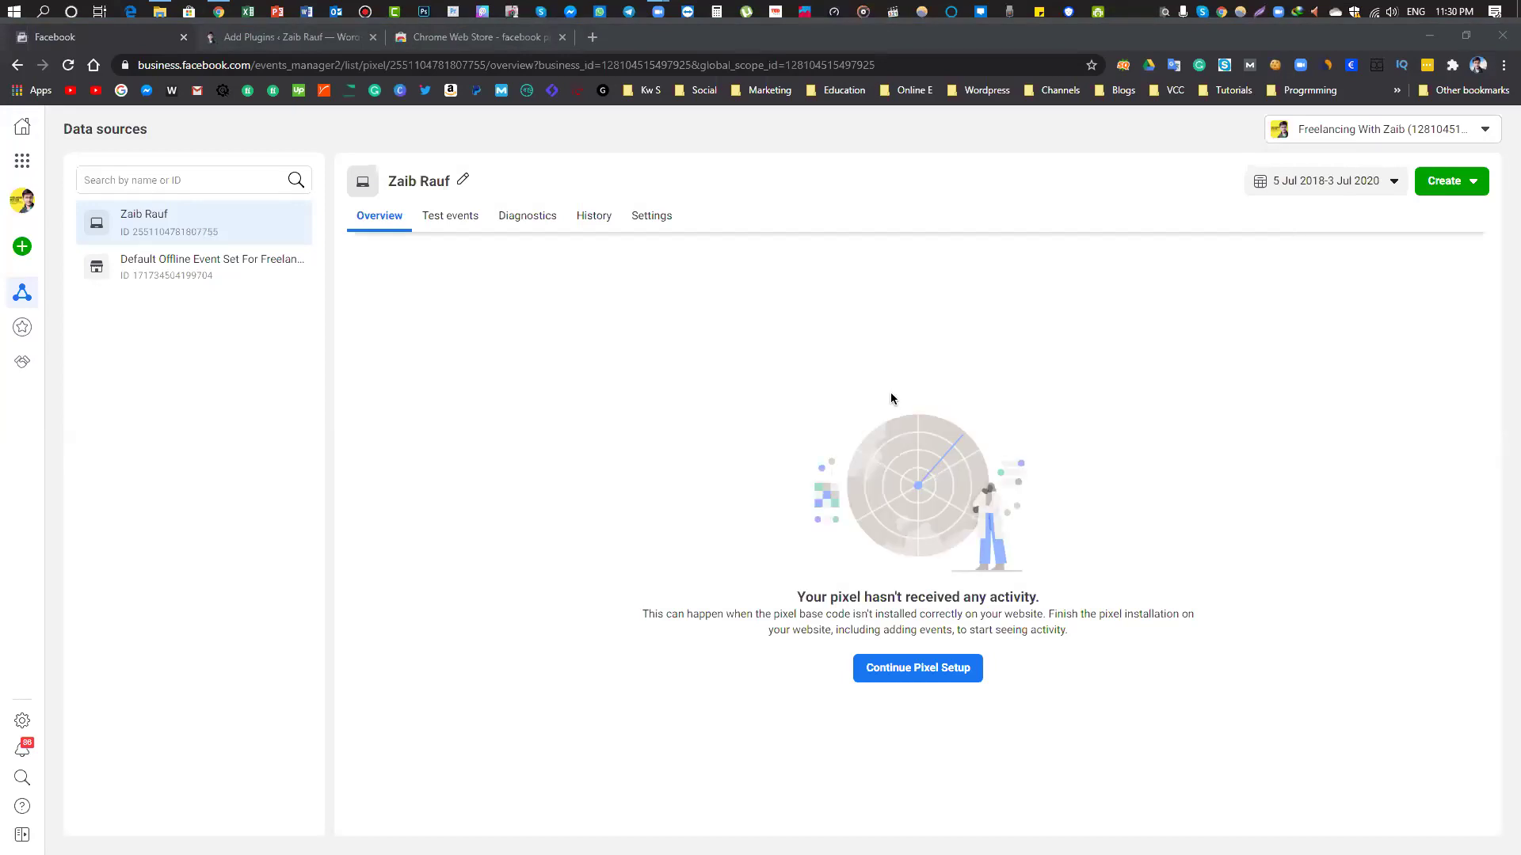
Continue the pixel setup from the new pixel's overview page
click(895, 680)
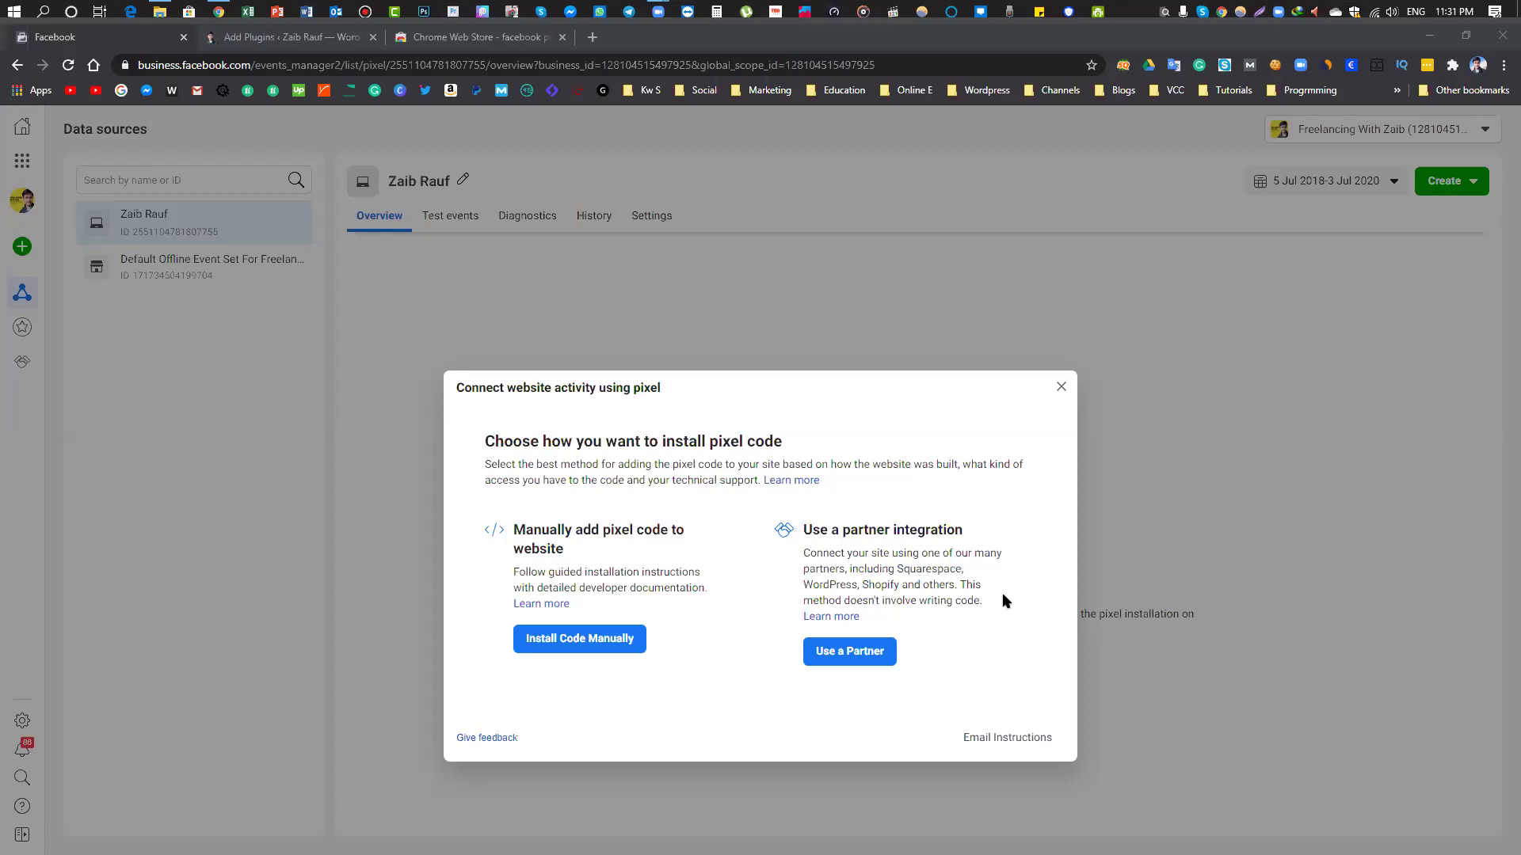
Install through a partner, choose WordPress, and enable Advanced Matching
click(853, 649)
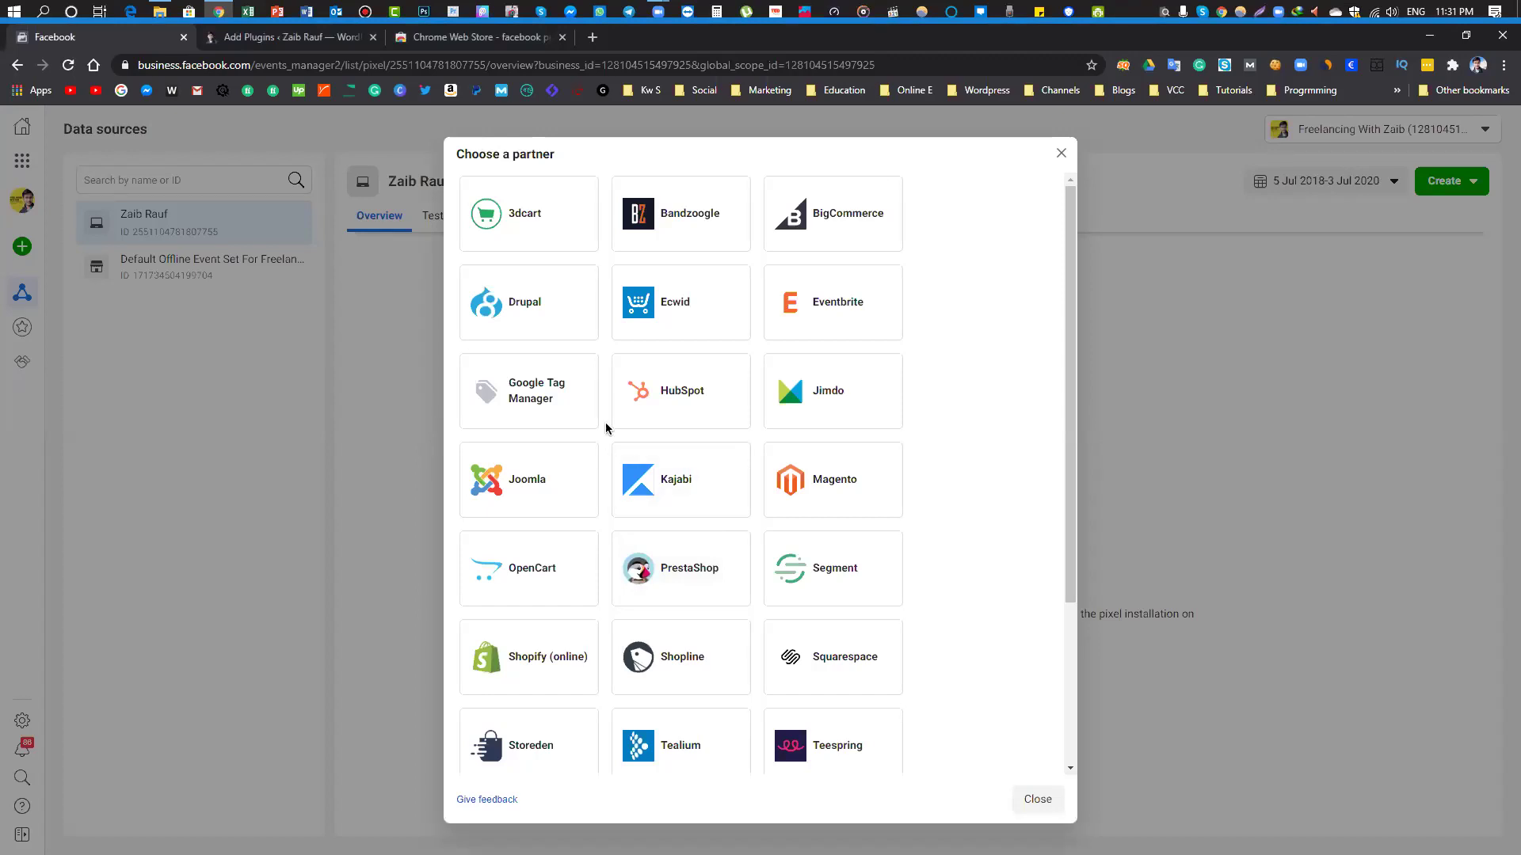
scroll(610, 421, down, 3)
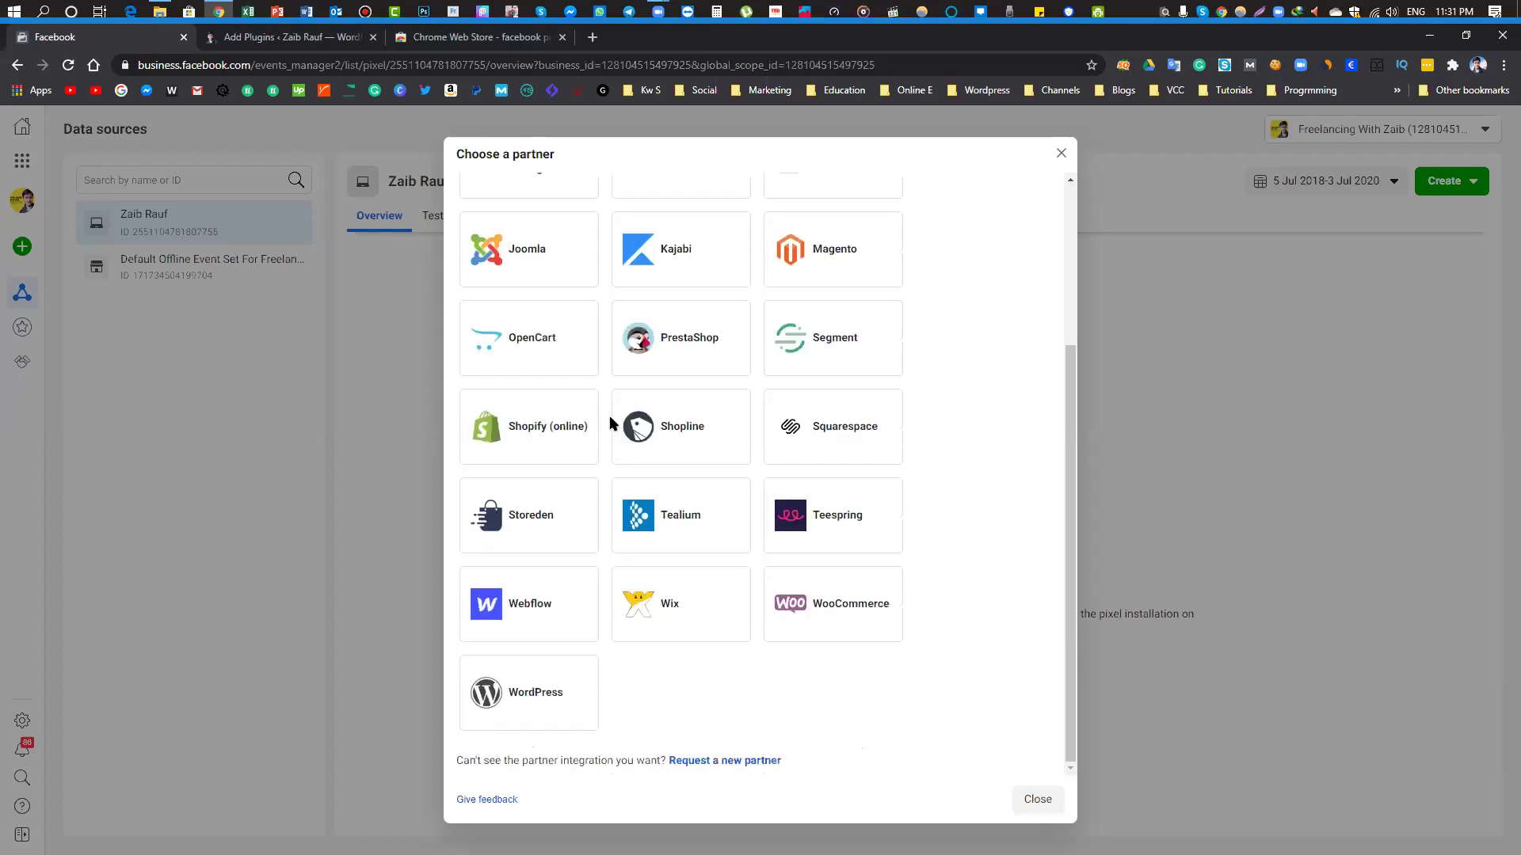
click(479, 694)
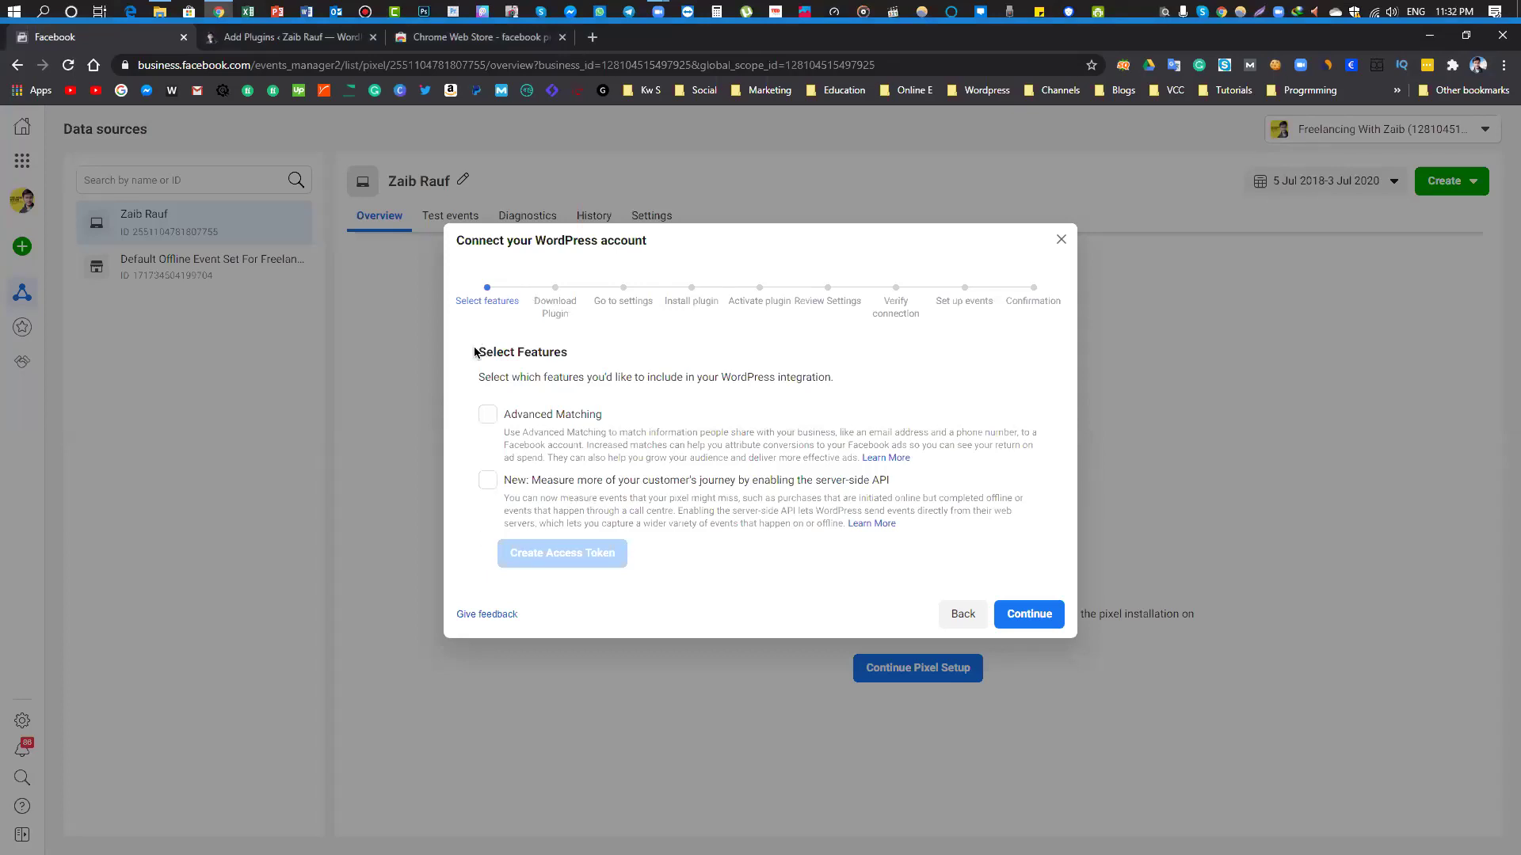
triple_click(544, 348)
click(485, 379)
click(507, 424)
Move to the download step and start downloading the WordPress pixel plugin zip
click(1019, 619)
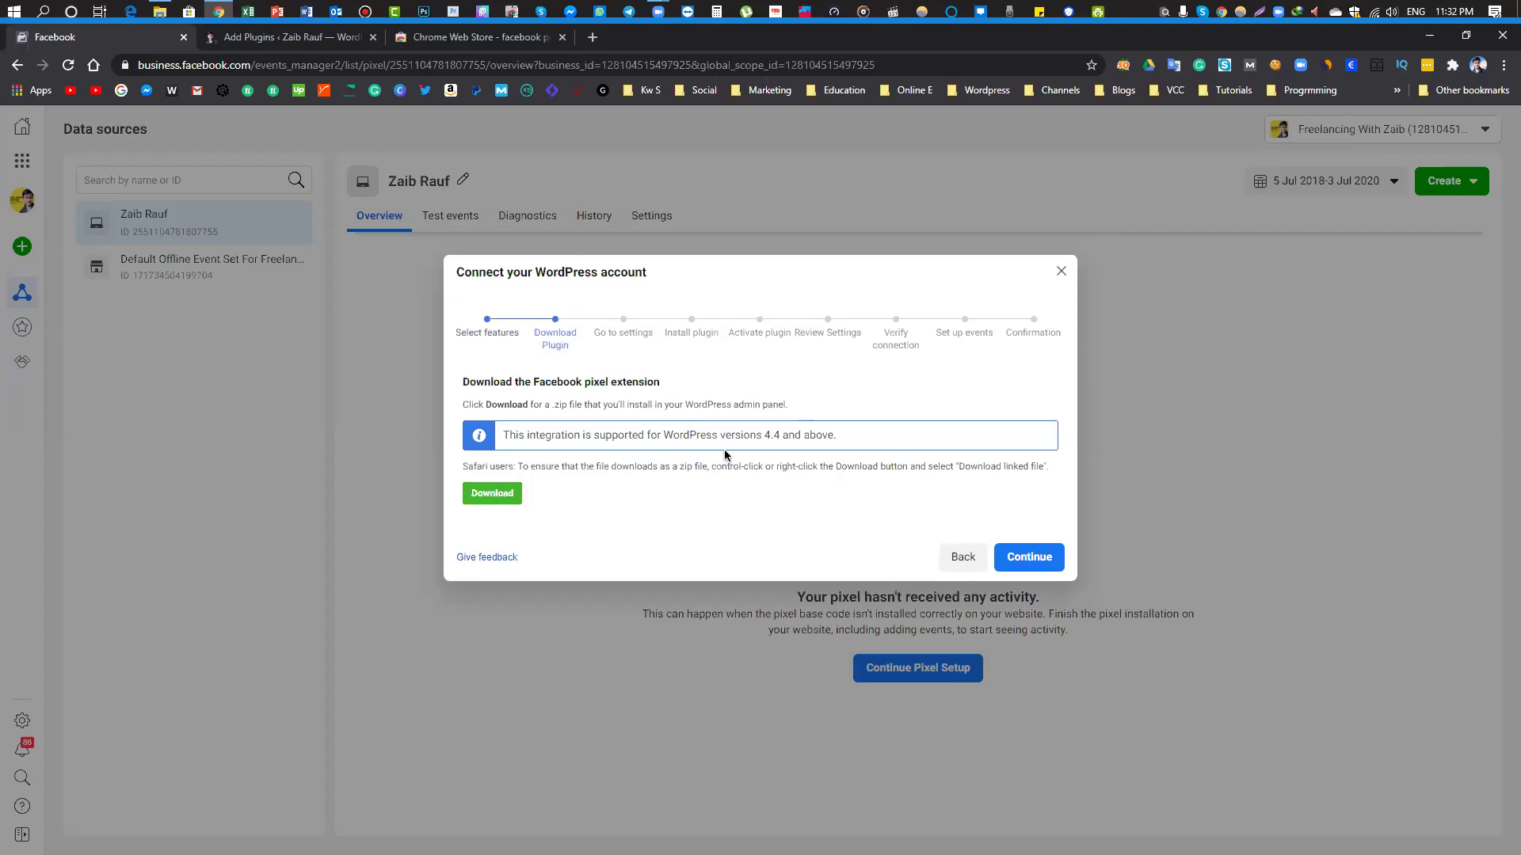
drag(526, 436, 718, 435)
click(804, 448)
click(507, 497)
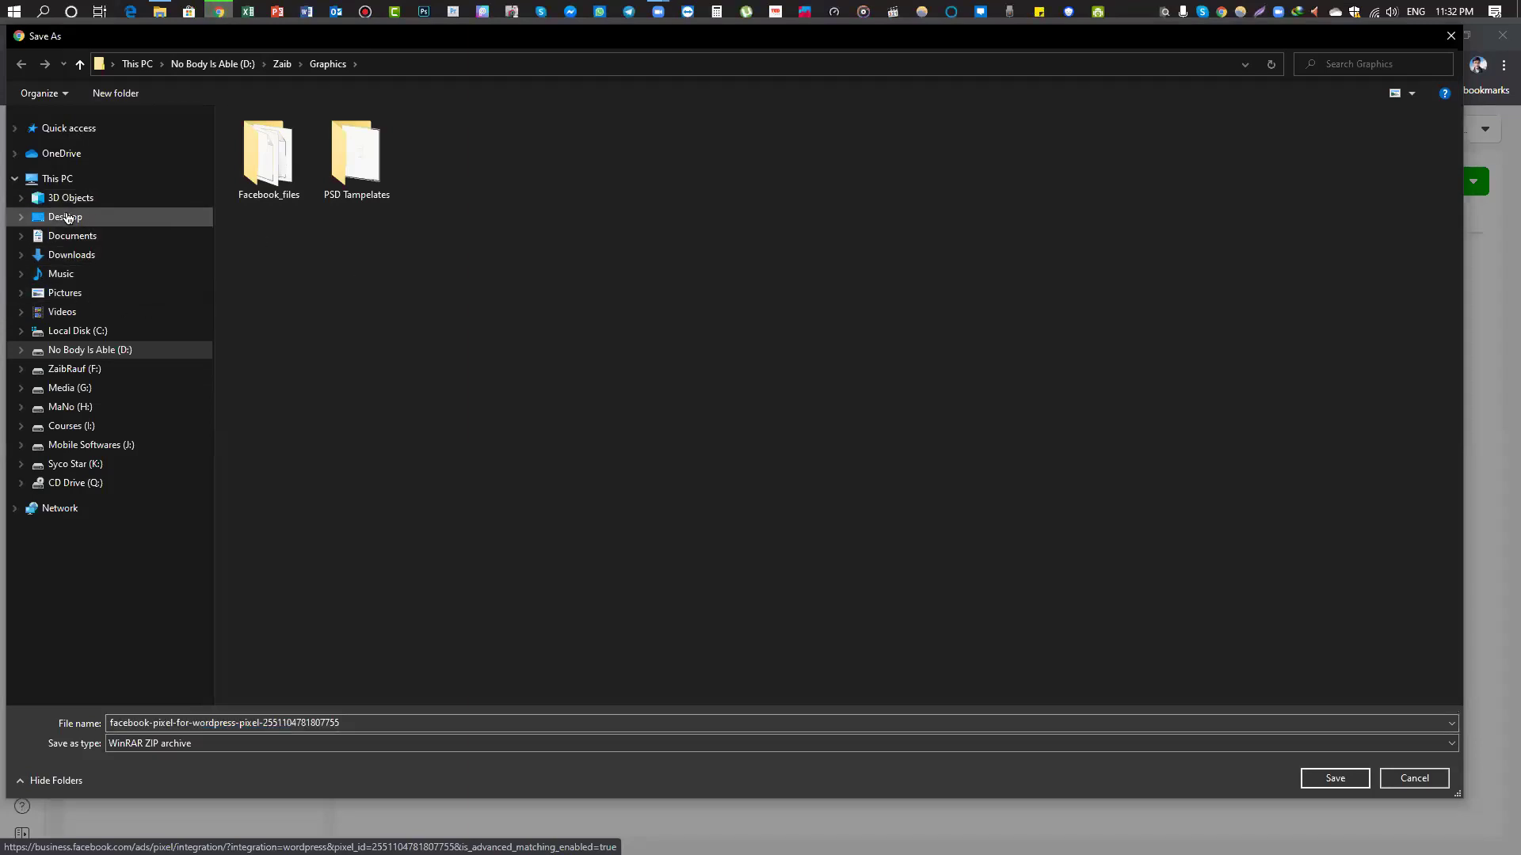
Save the plugin zip into a new 'Pixel' folder created inside Downloads
click(67, 217)
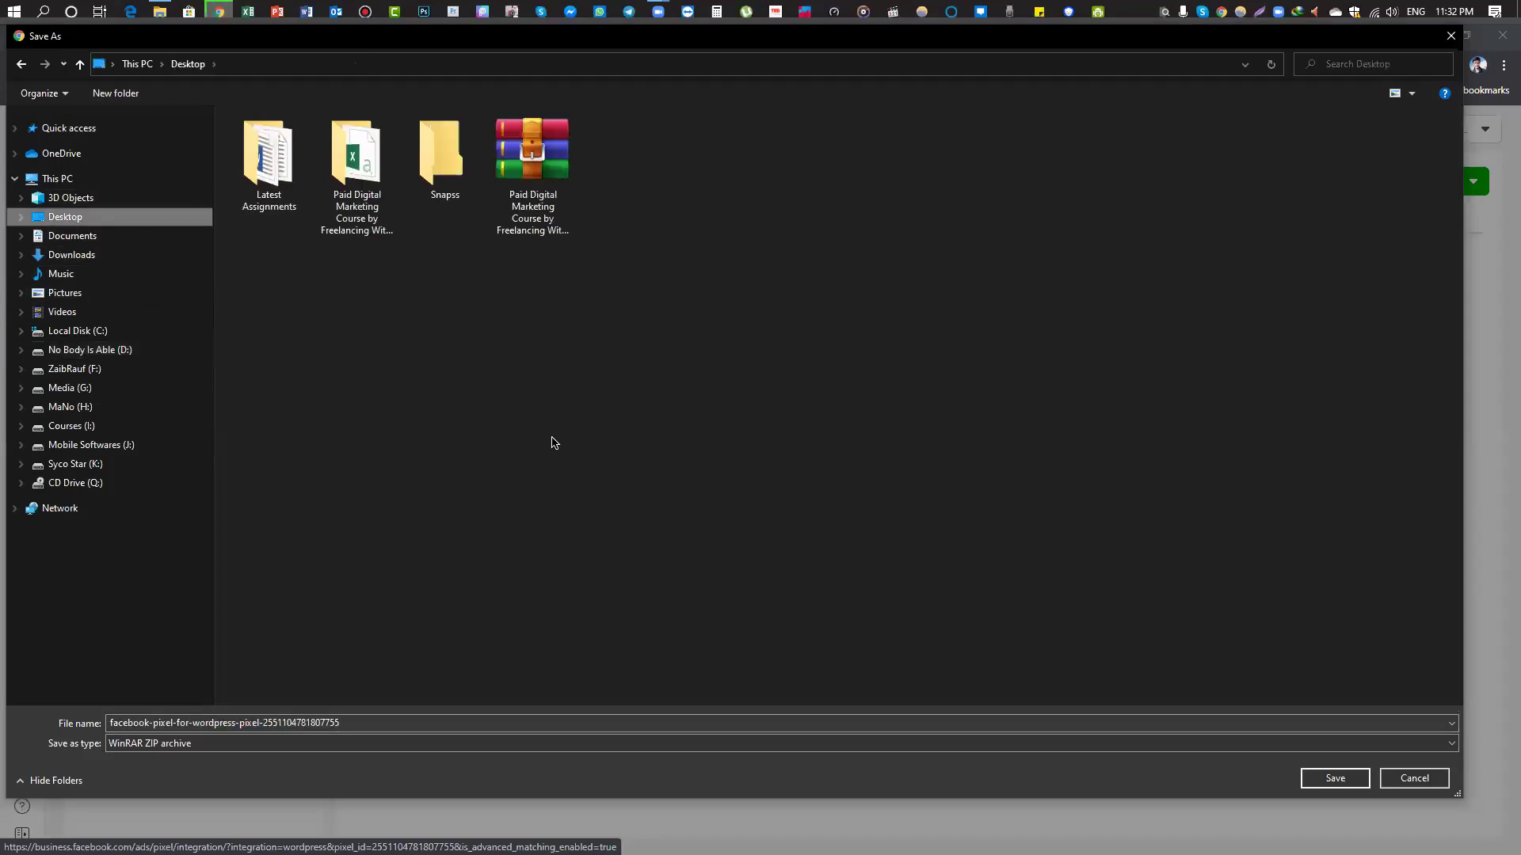
click(94, 260)
click(282, 219)
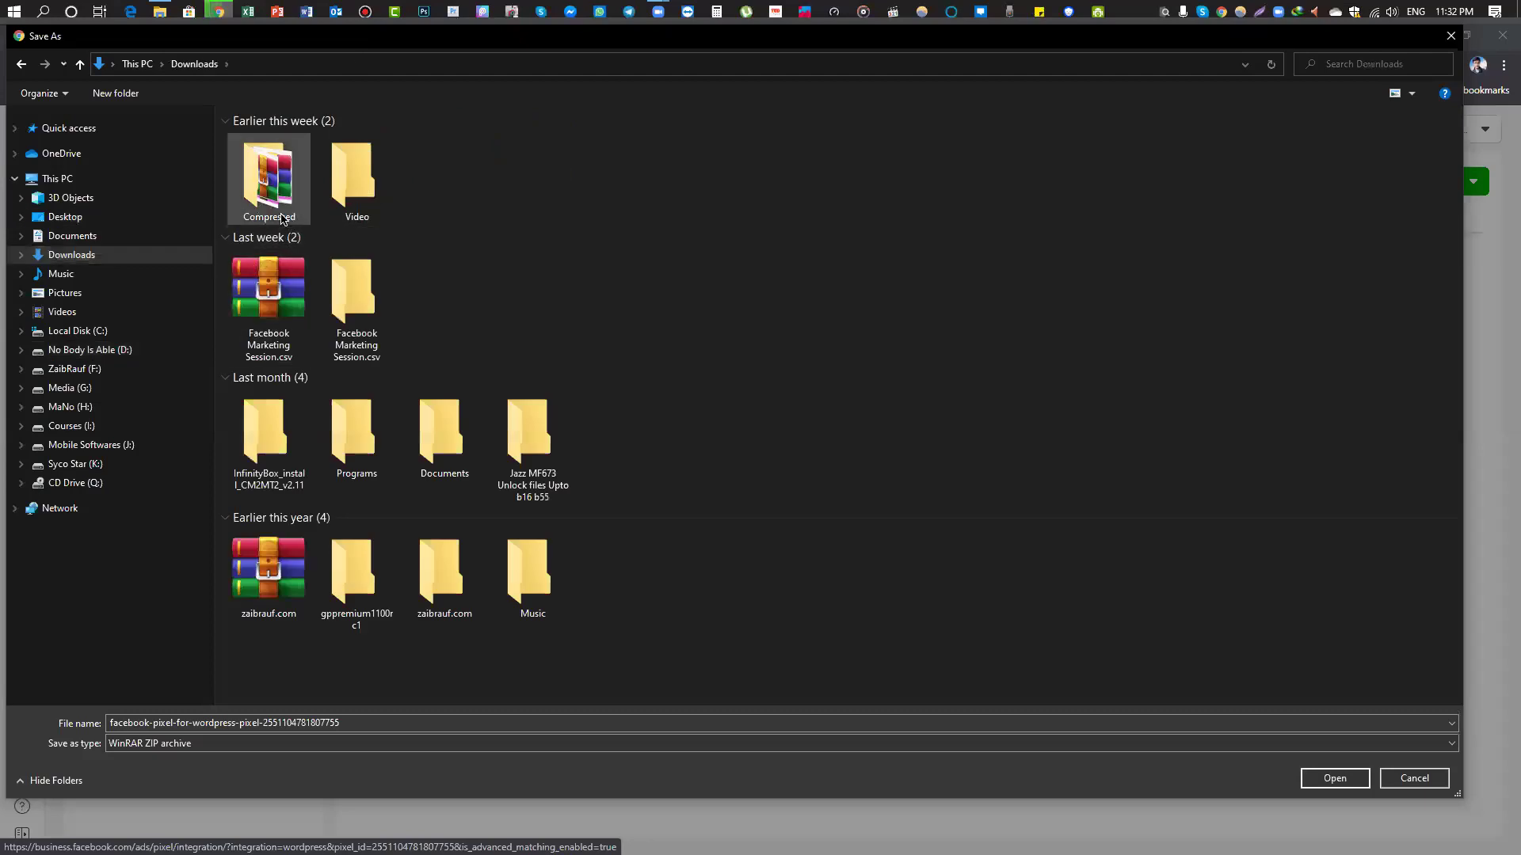
double_click(283, 220)
click(80, 64)
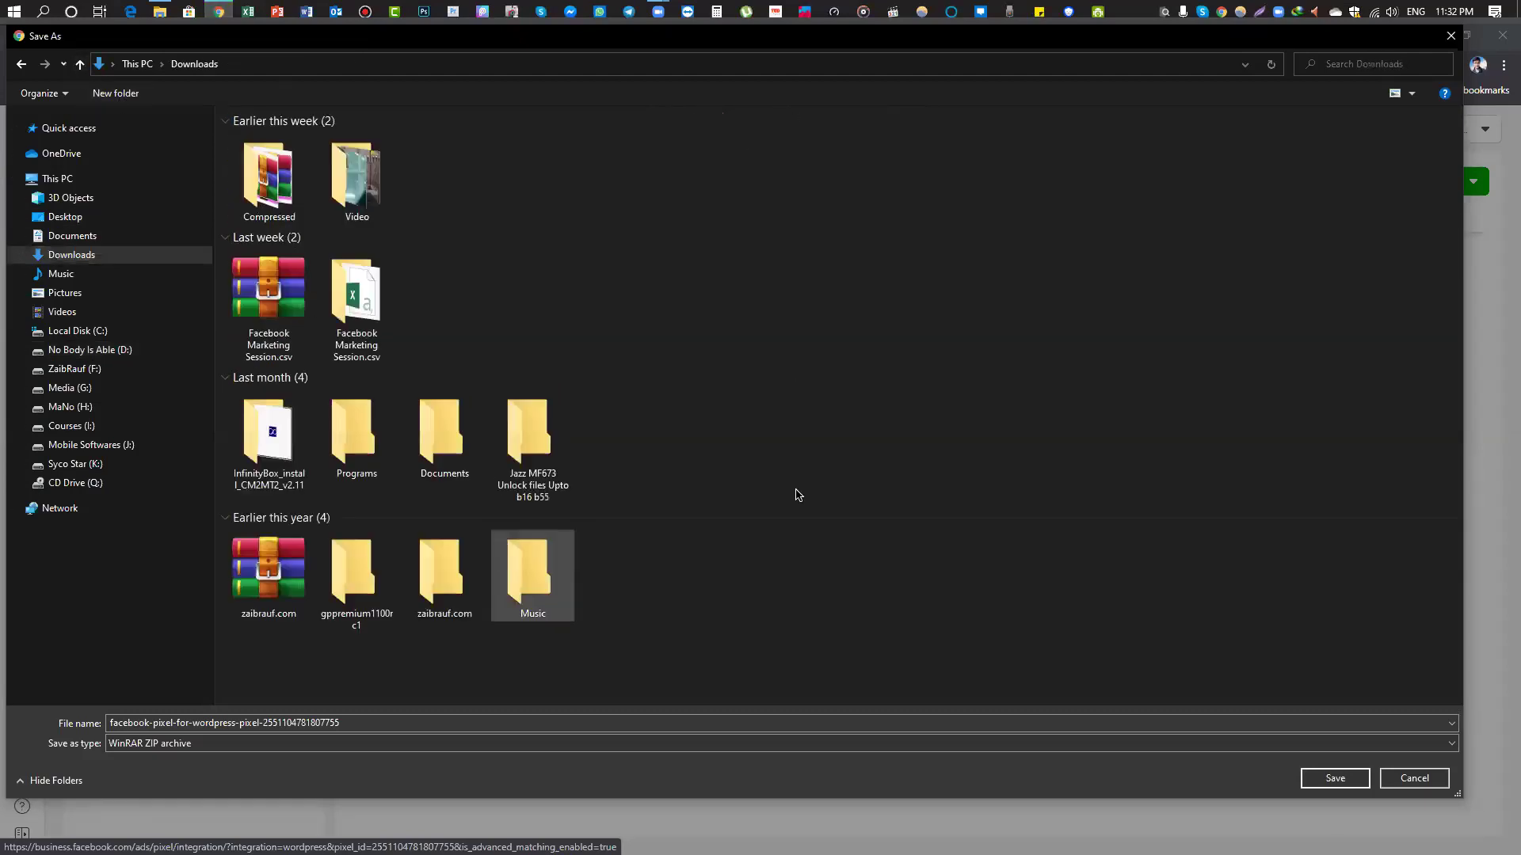
key(ctrl+shift+n)
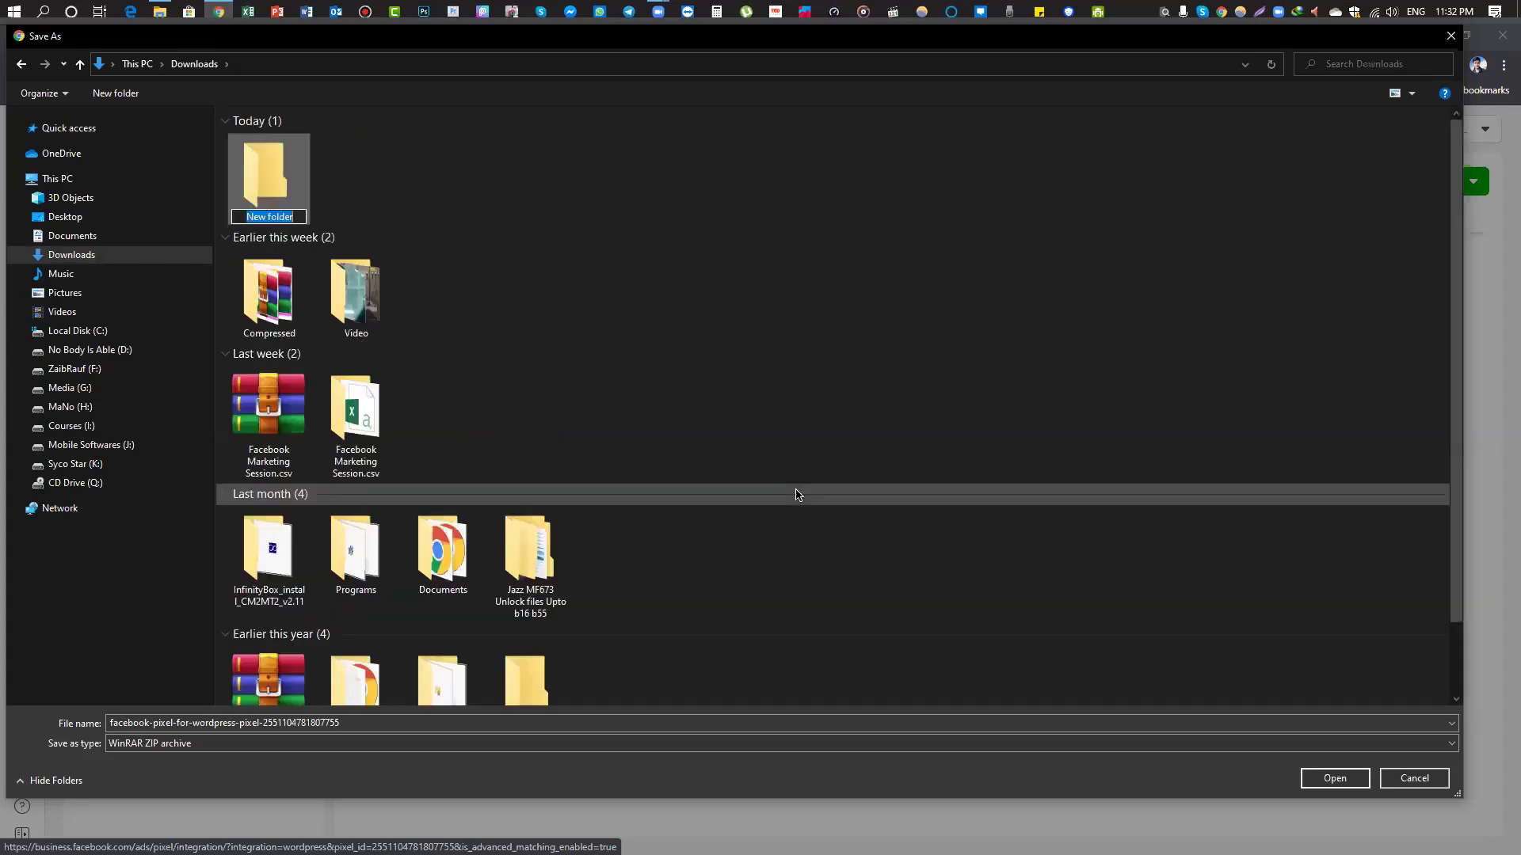
text(Pixel)
key(Return)
key(Return)
right_click(395, 291)
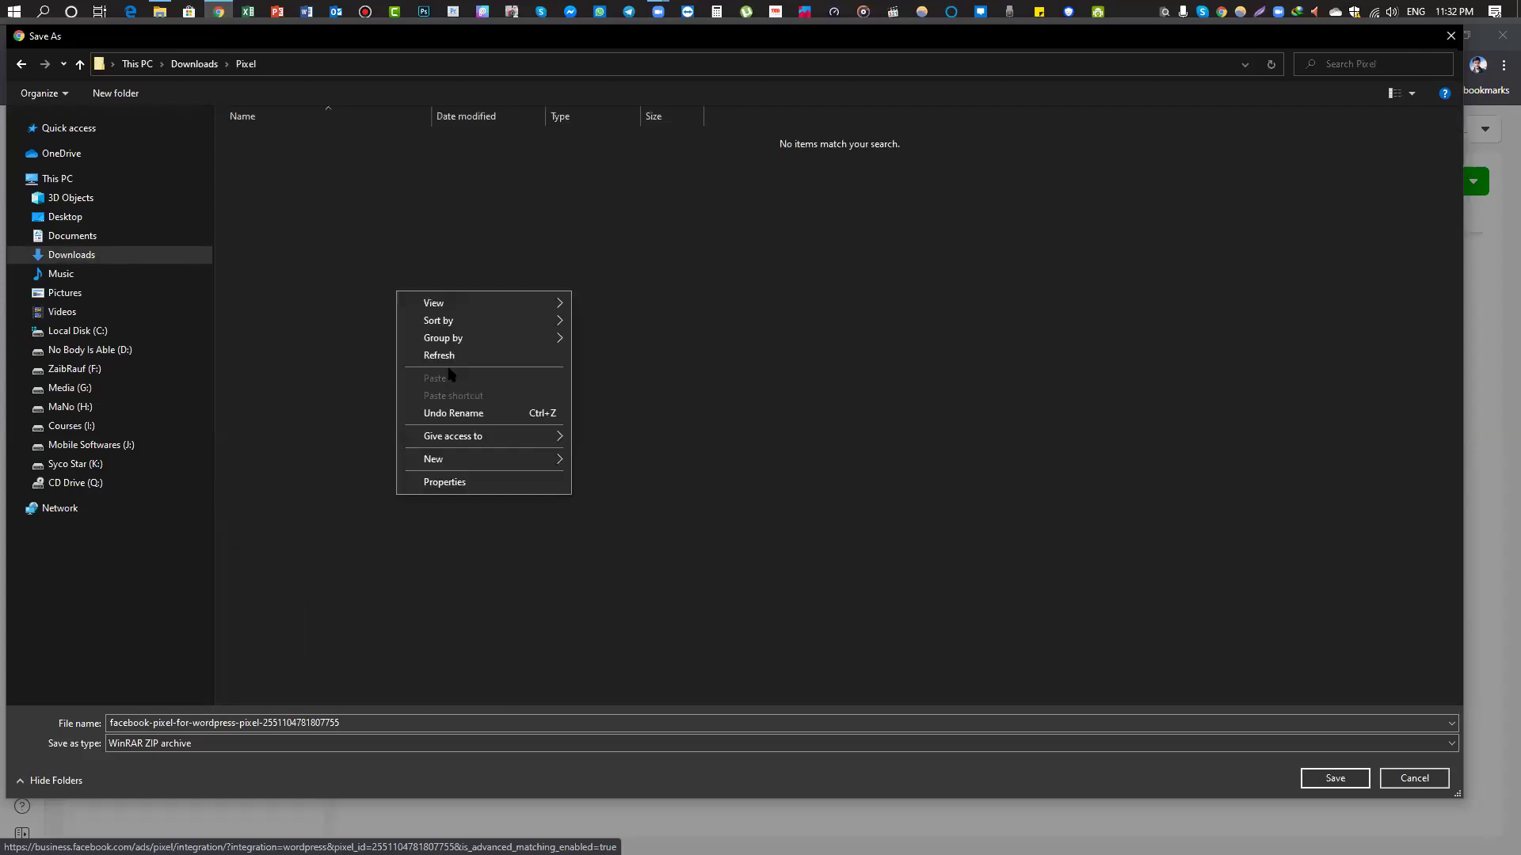
click(830, 453)
click(1337, 784)
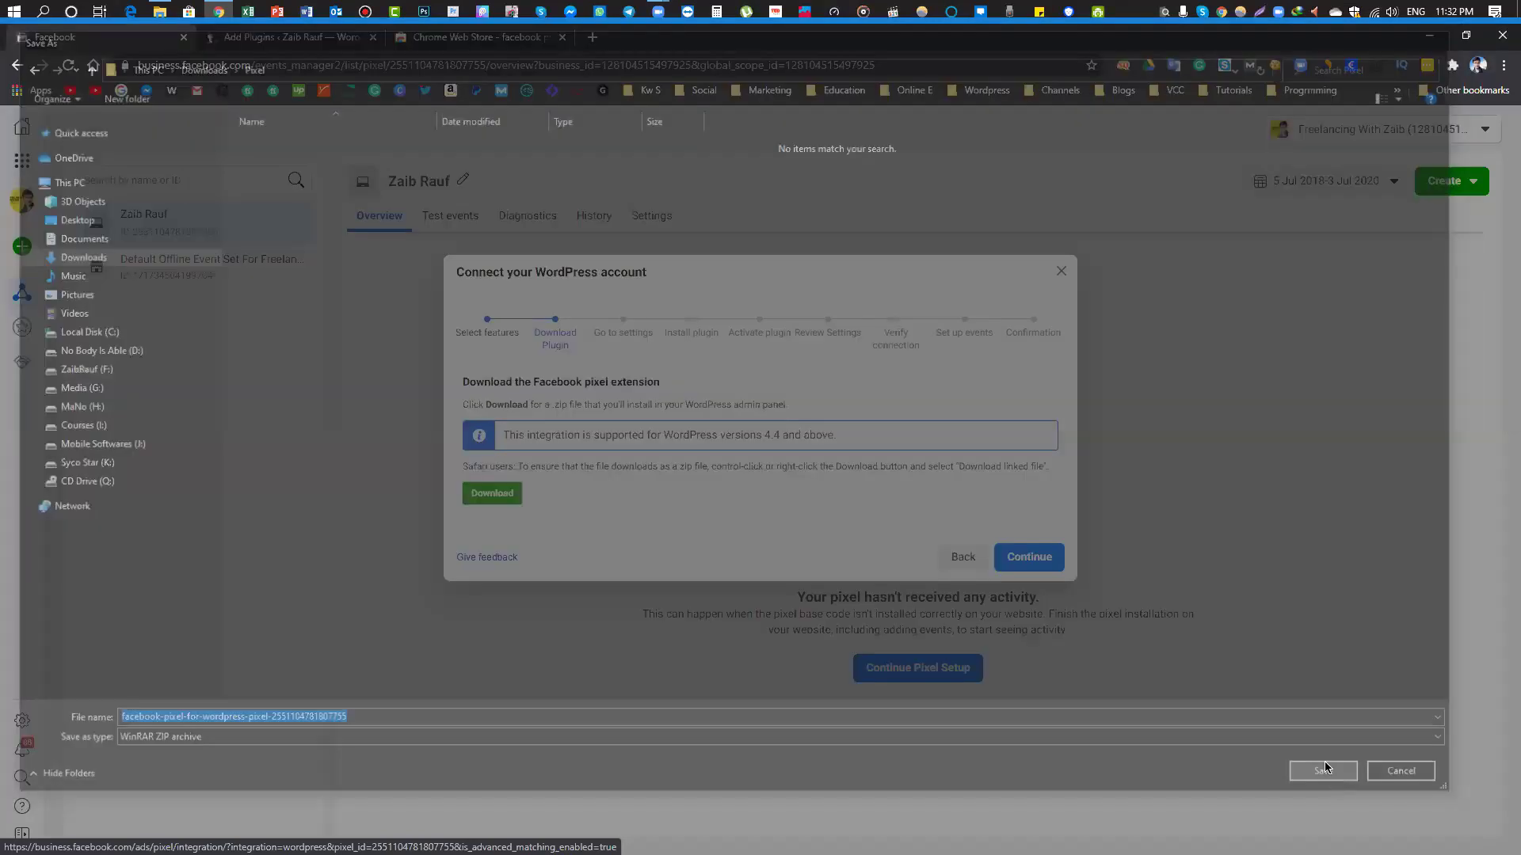
Advance the WordPress wizard past install and activate plugin steps to Review Settings
click(1051, 554)
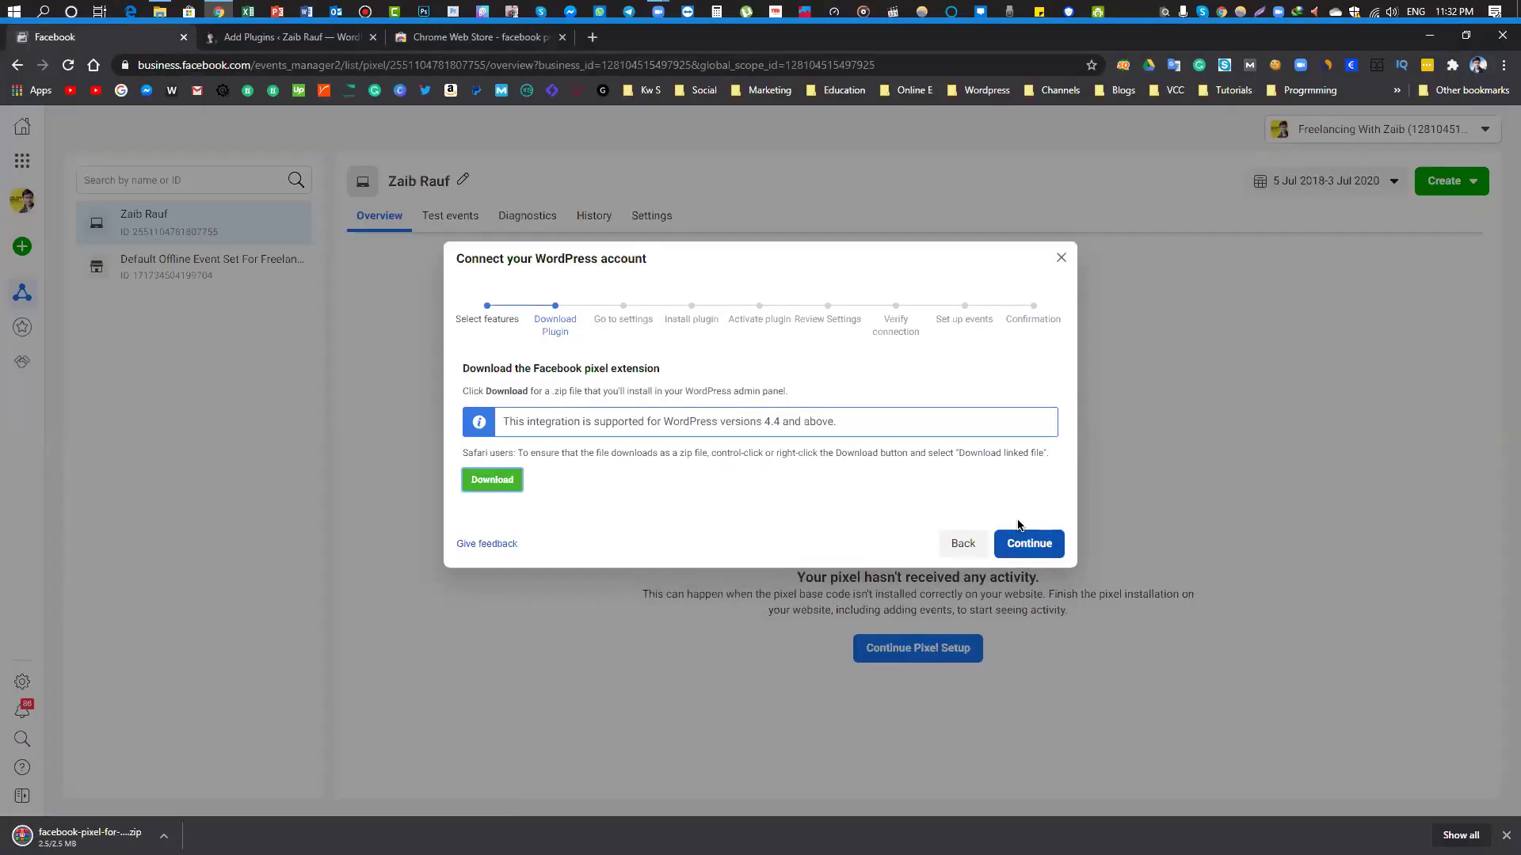
scroll(713, 459, down, 2)
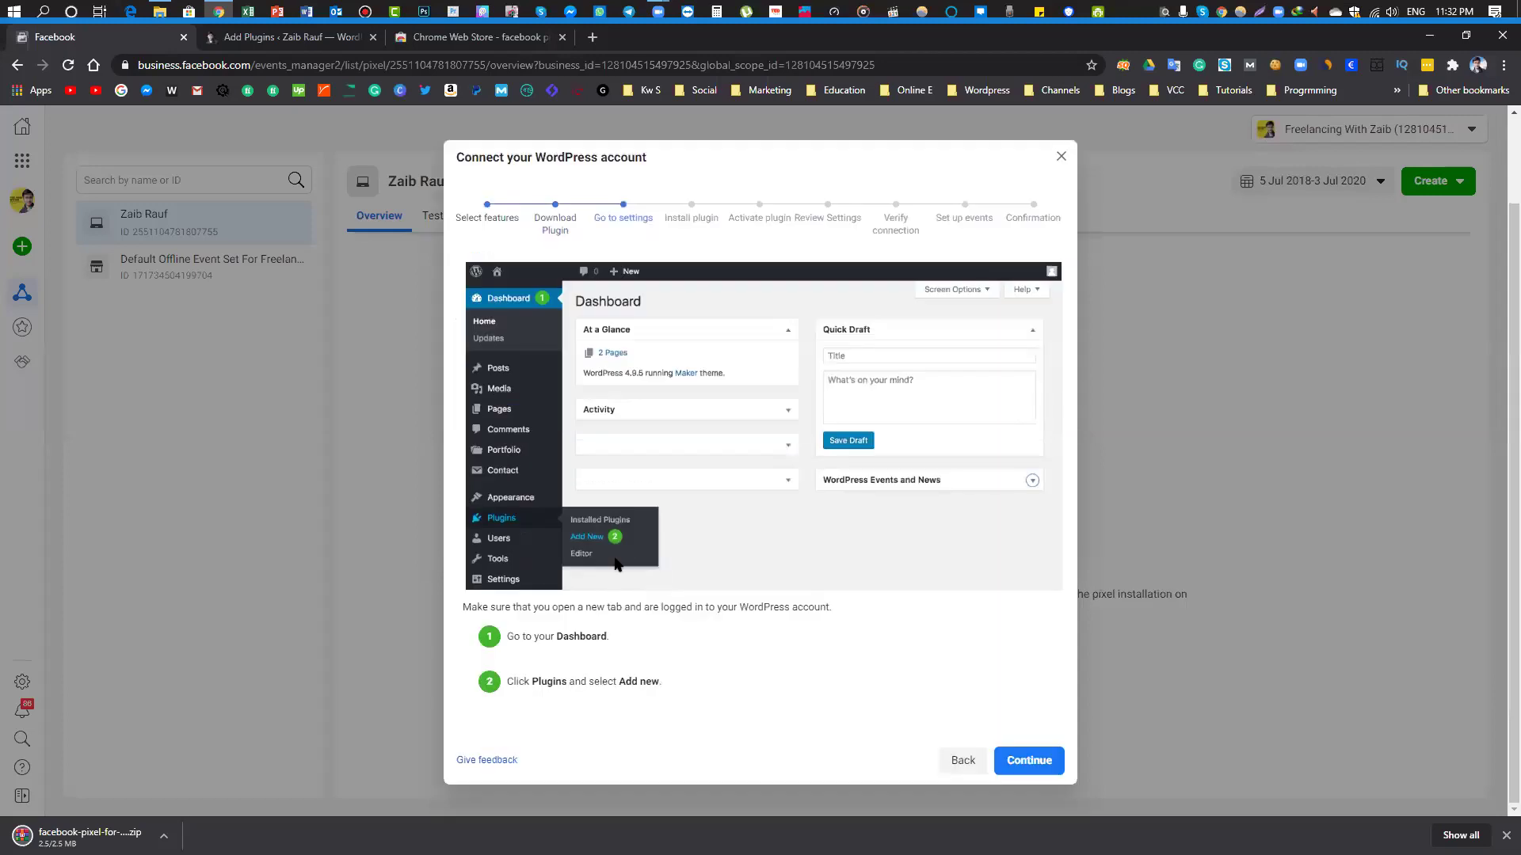
click(1028, 760)
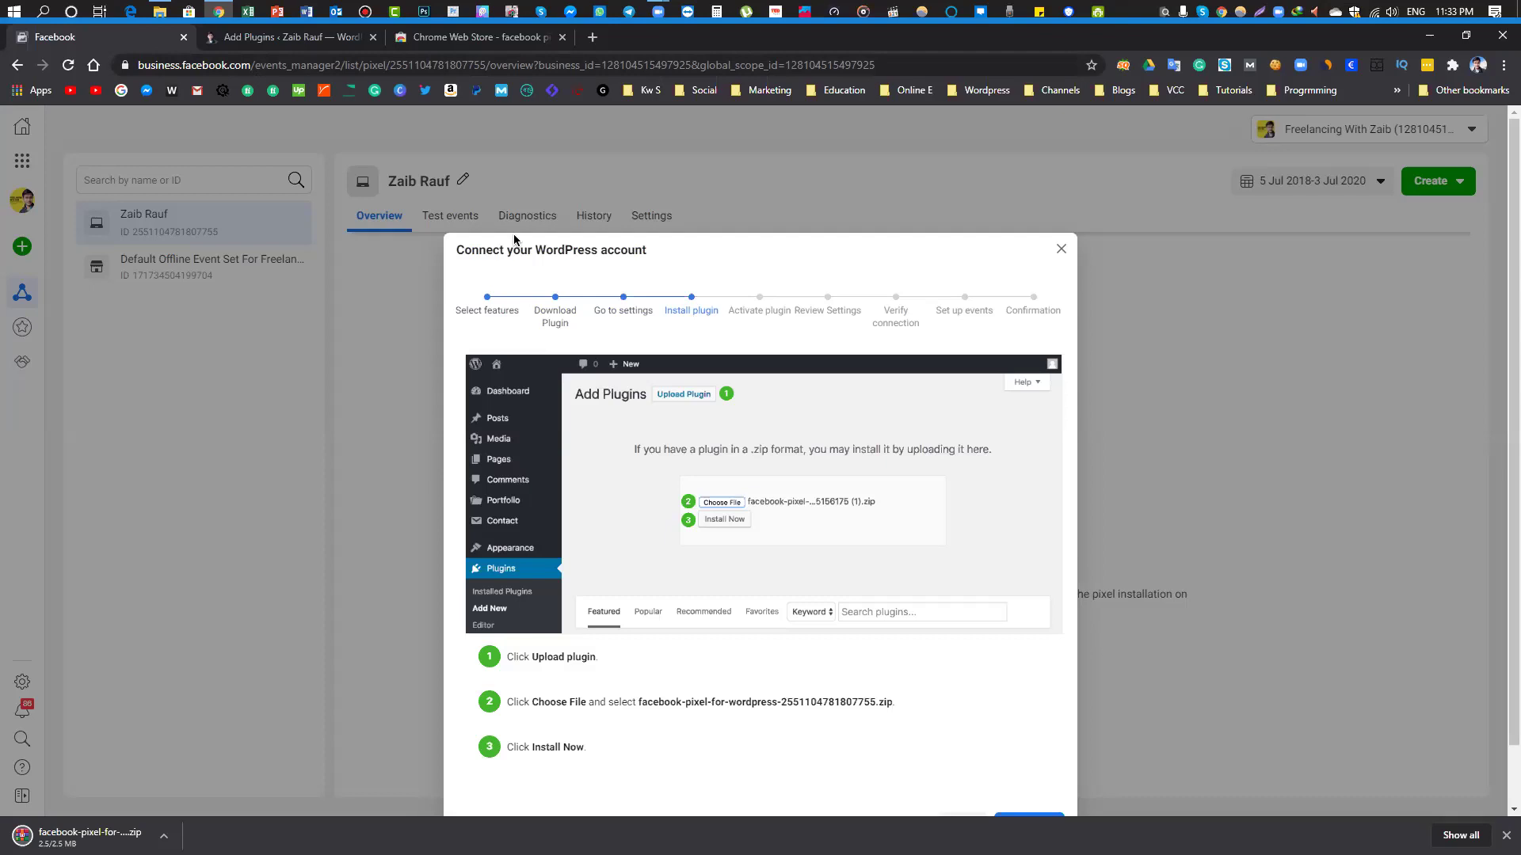
scroll(743, 586, down, 1)
scroll(745, 566, up, 1)
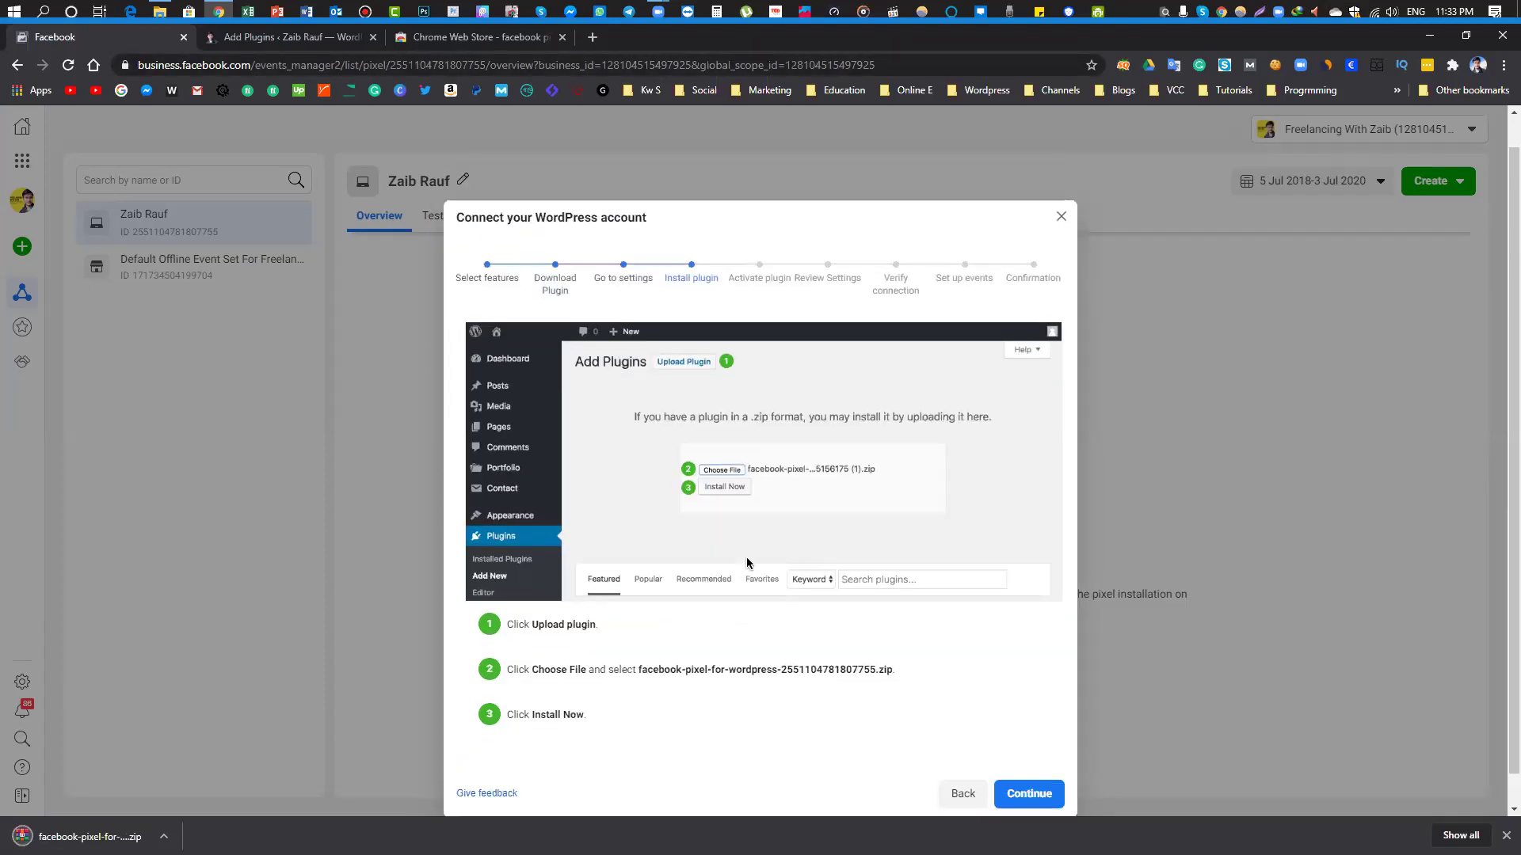
scroll(734, 462, down, 1)
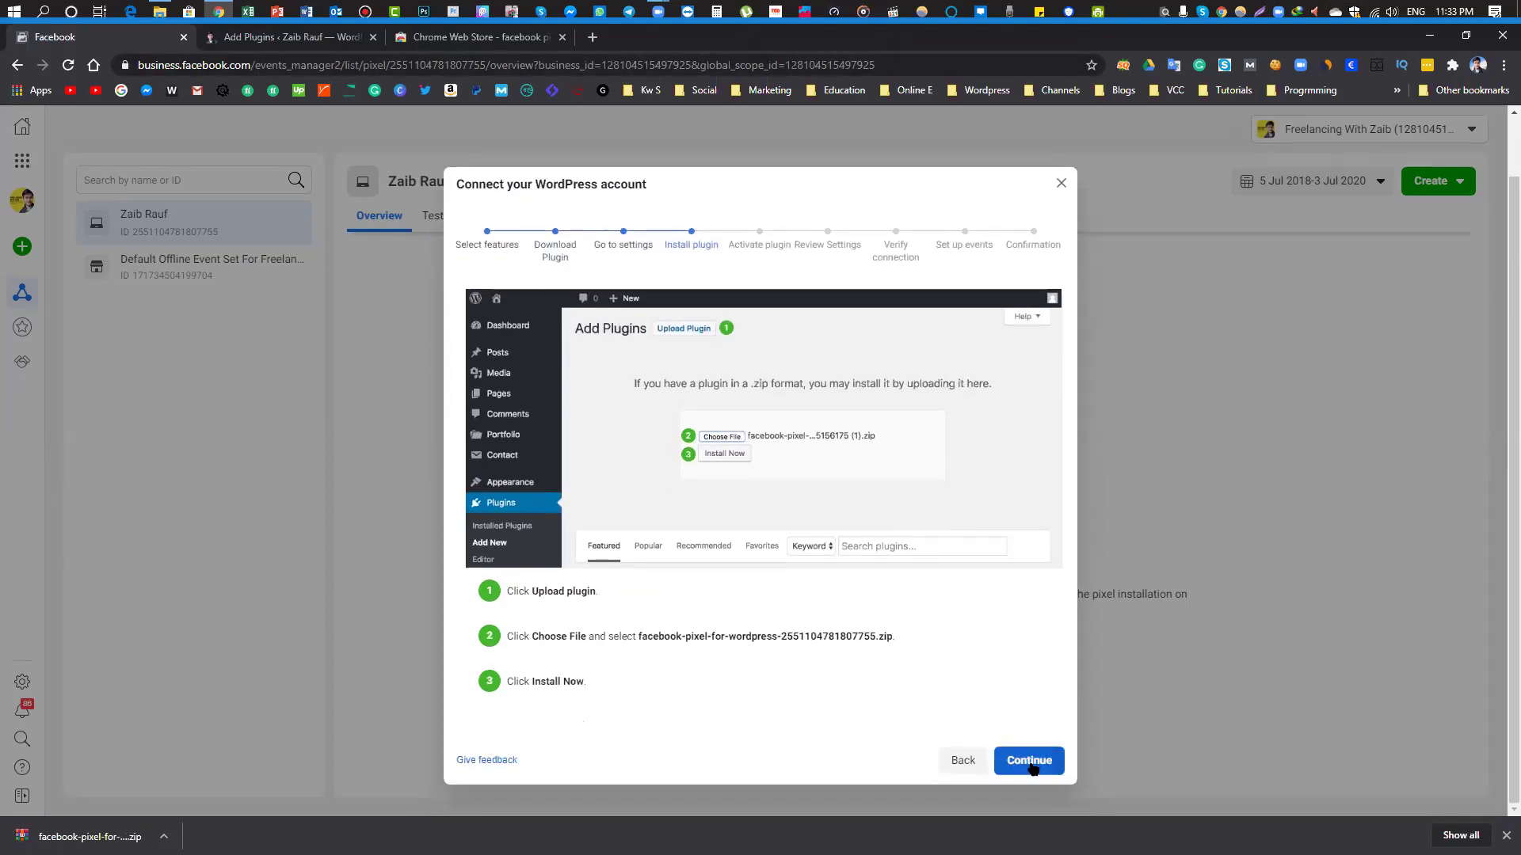
click(1028, 762)
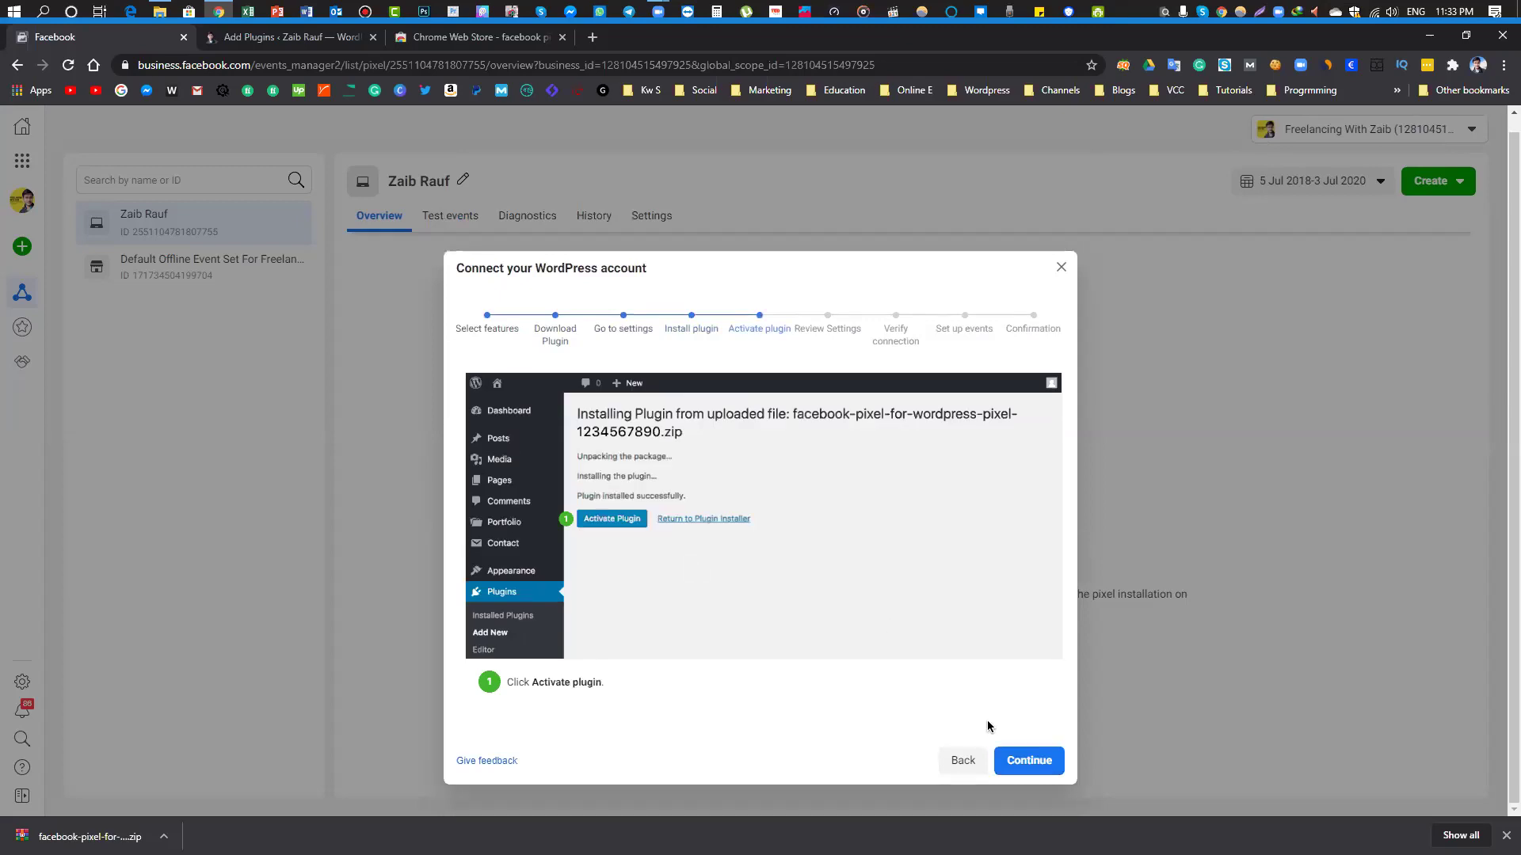
click(1016, 756)
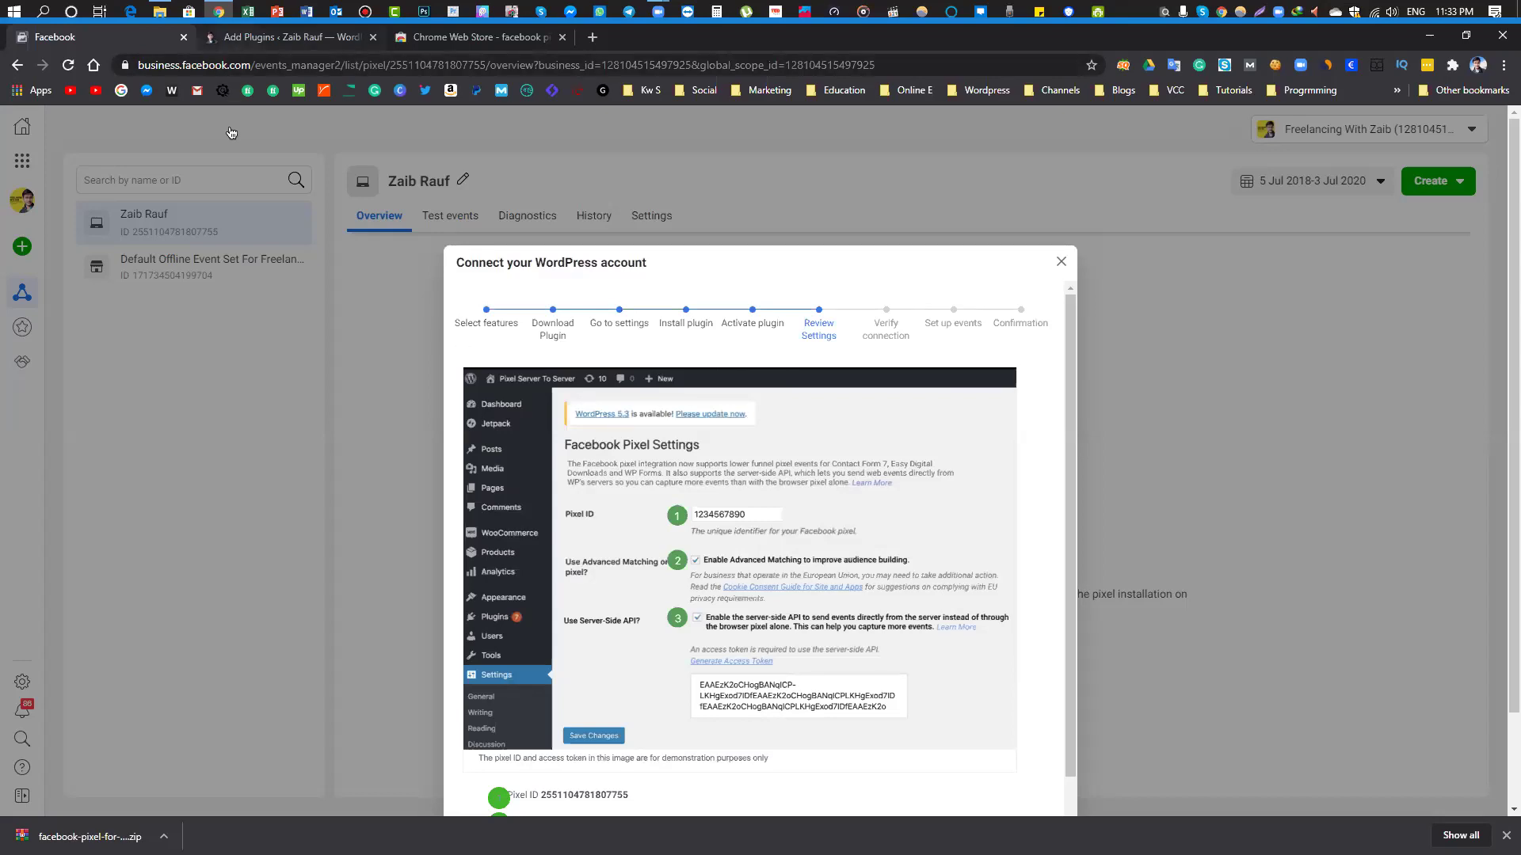
click(236, 38)
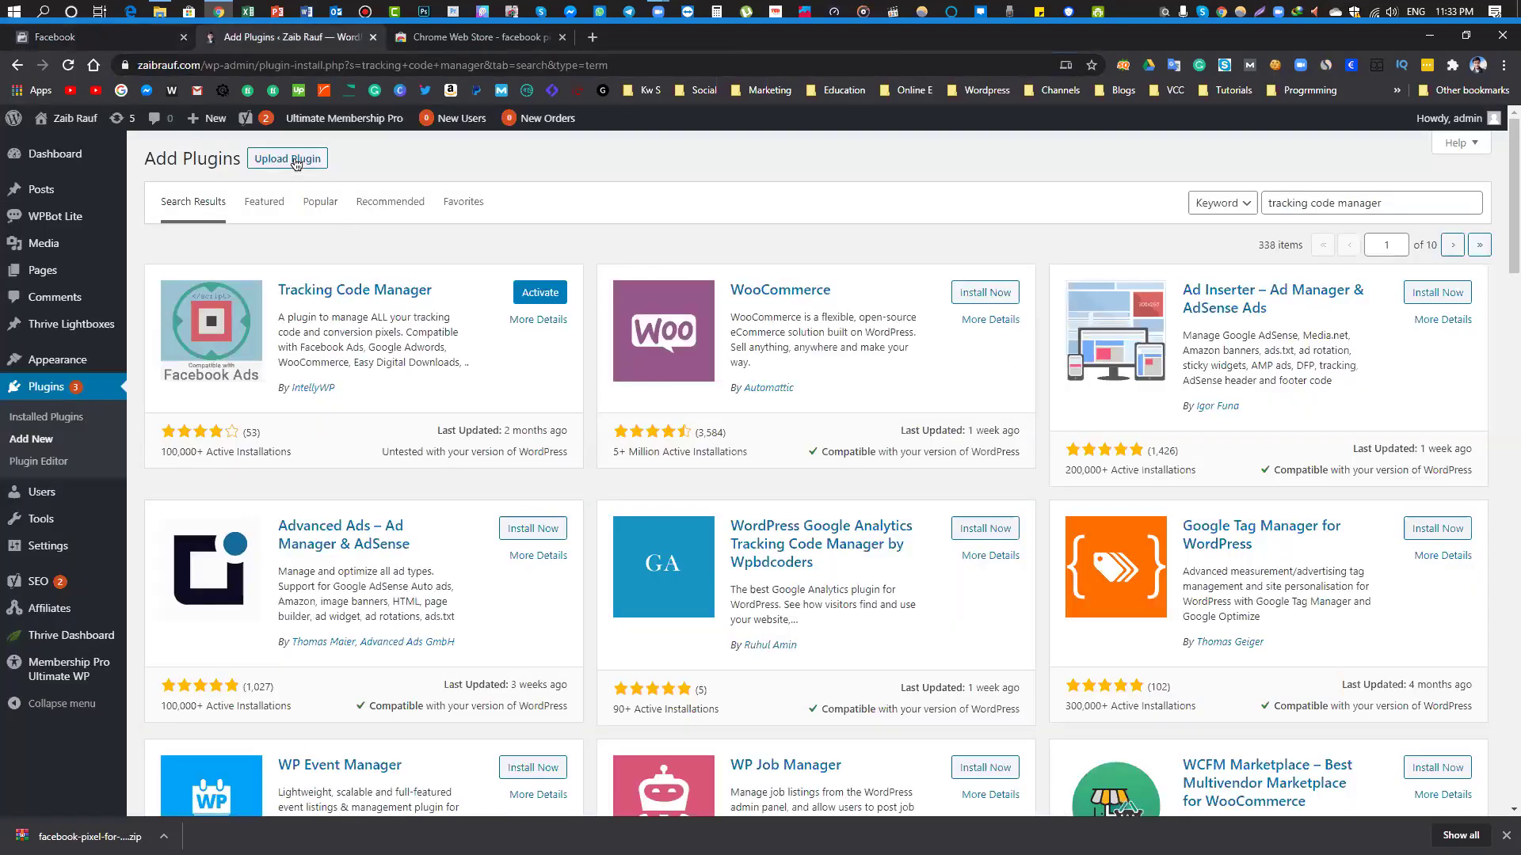
Upload the pixel plugin zip from Downloads > Pixel and install it in WordPress
click(297, 158)
click(686, 304)
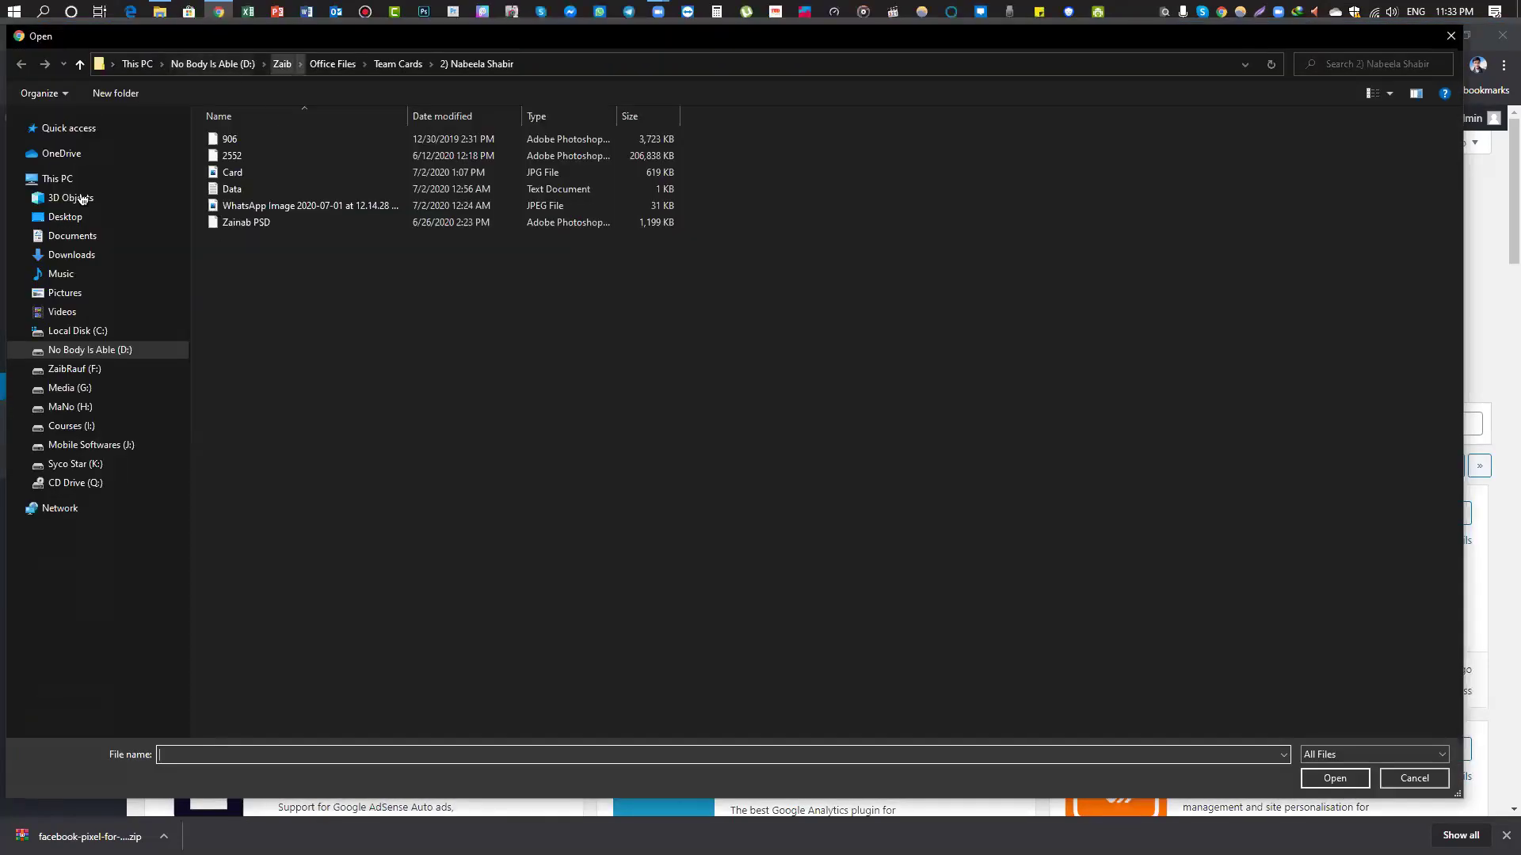
click(78, 255)
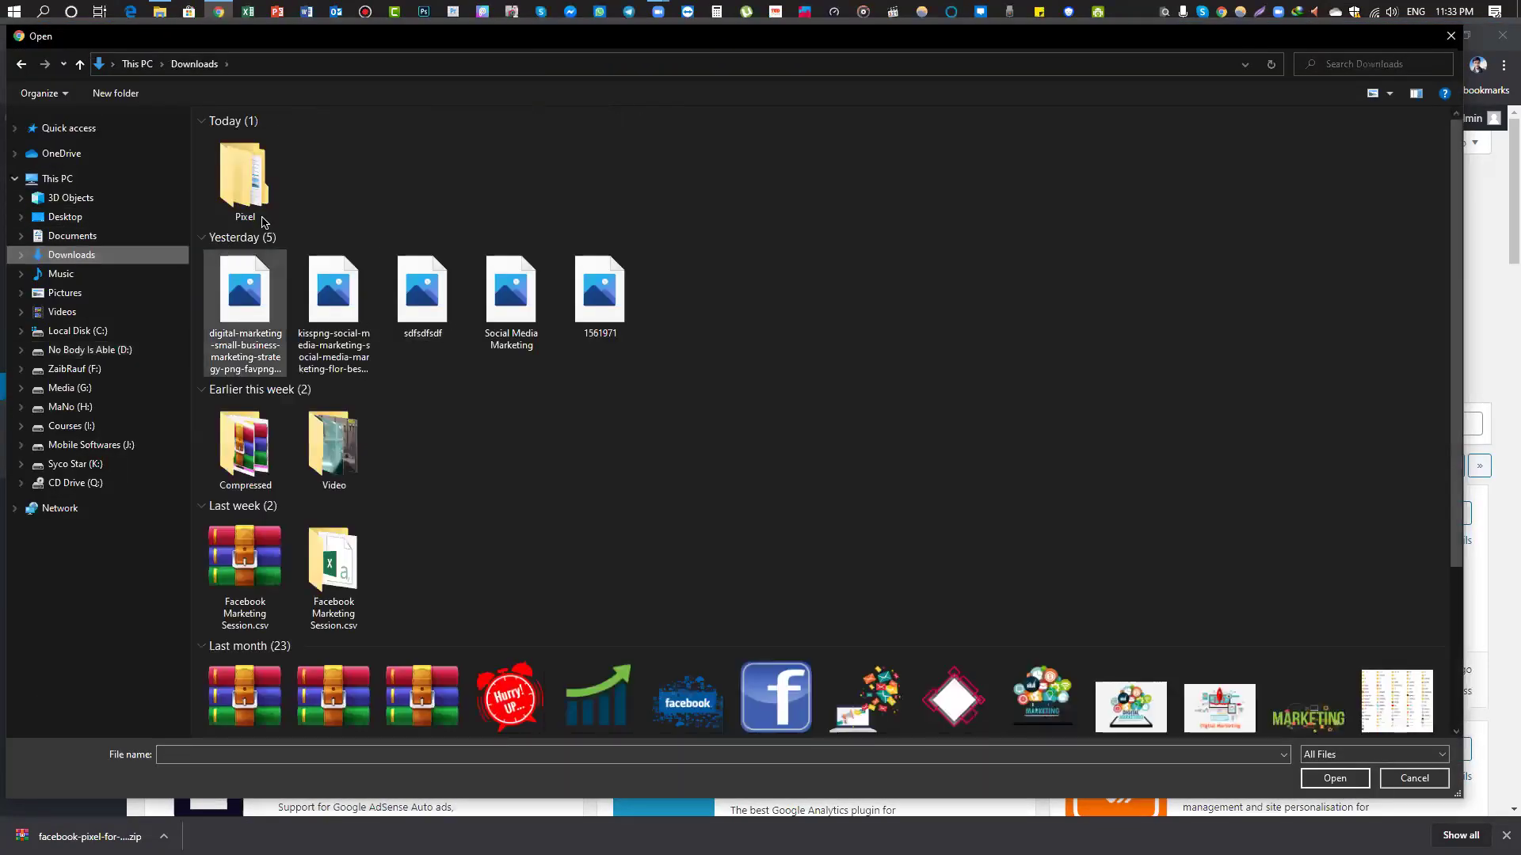
double_click(242, 181)
double_click(237, 142)
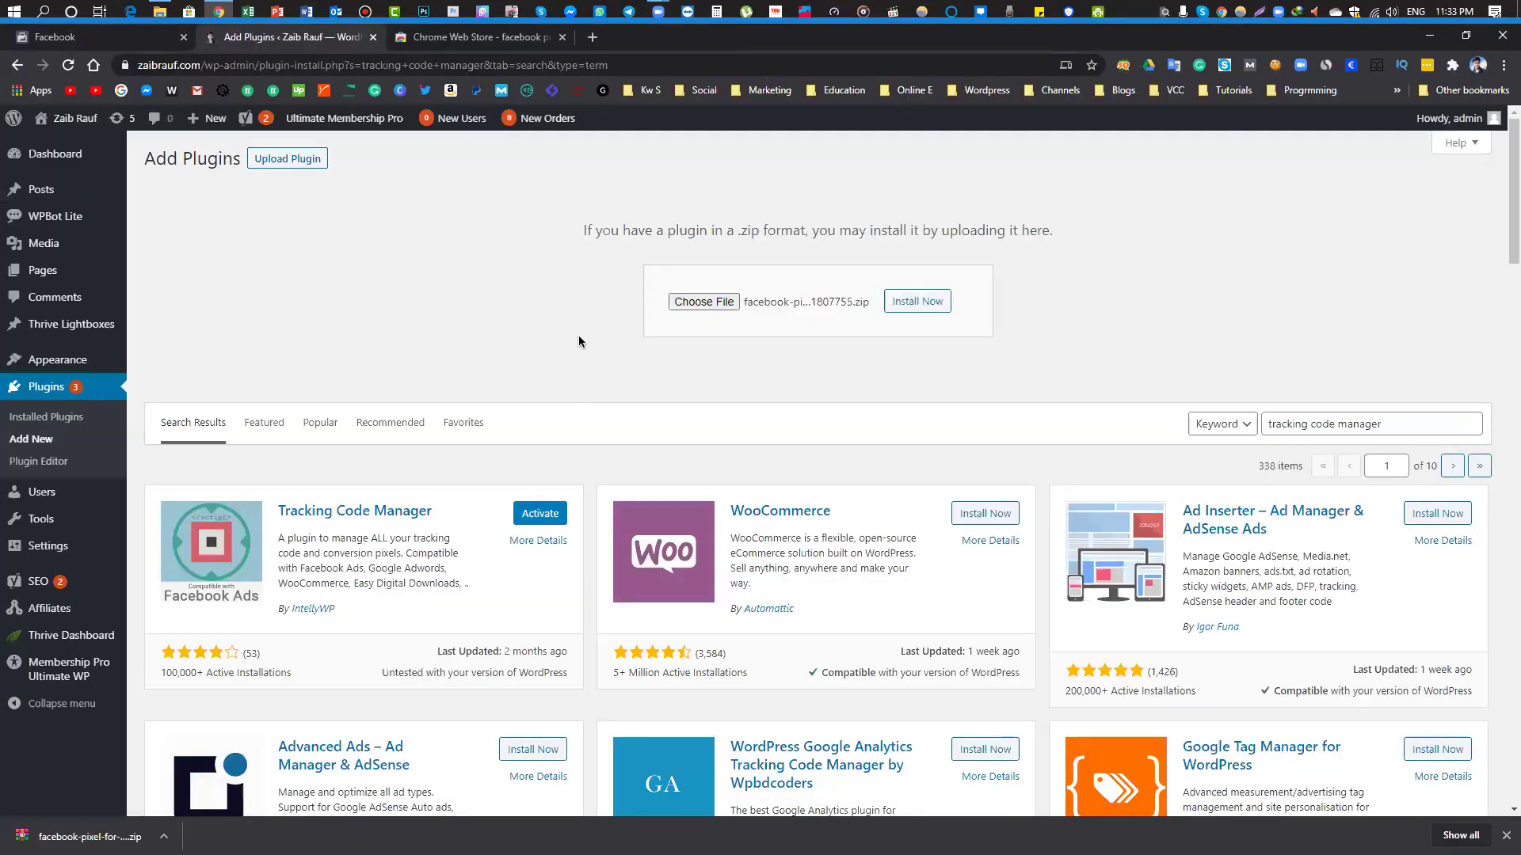
click(919, 304)
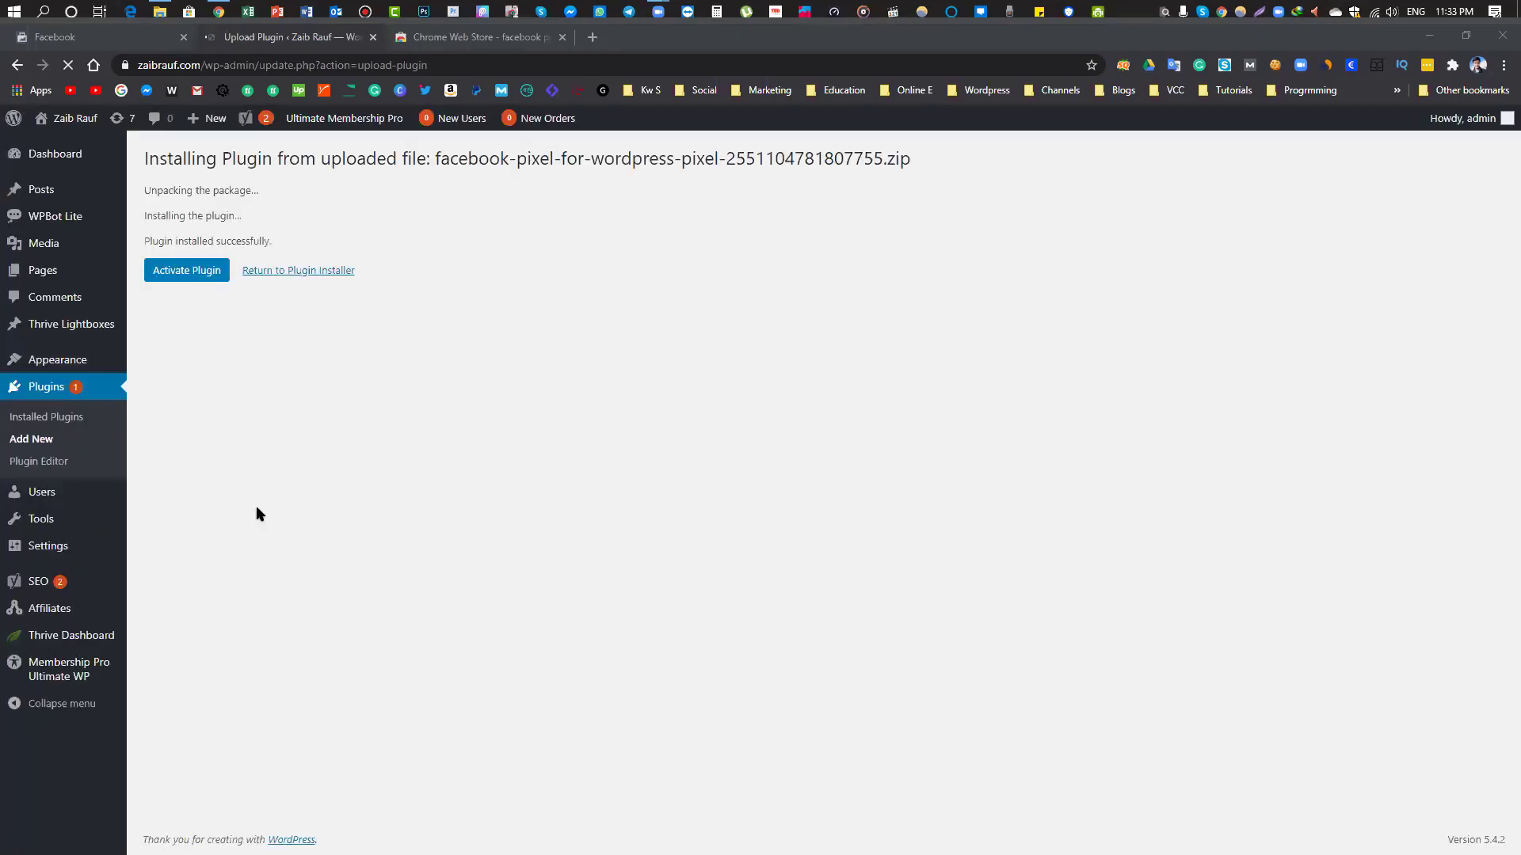
Activate the Official Facebook Pixel plugin and check its settings page
click(174, 279)
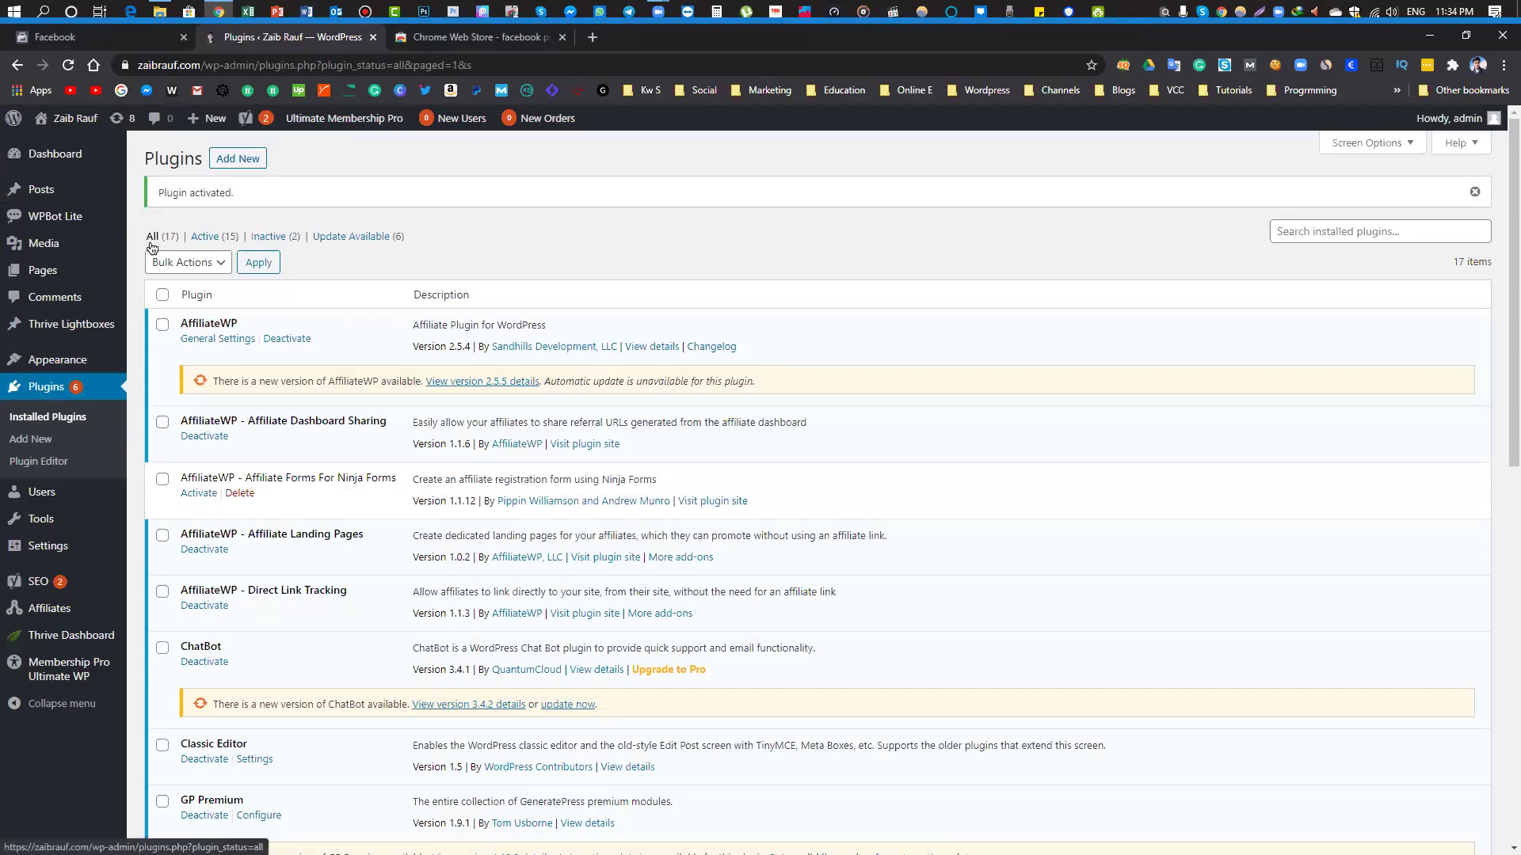
scroll(408, 399, down, 5)
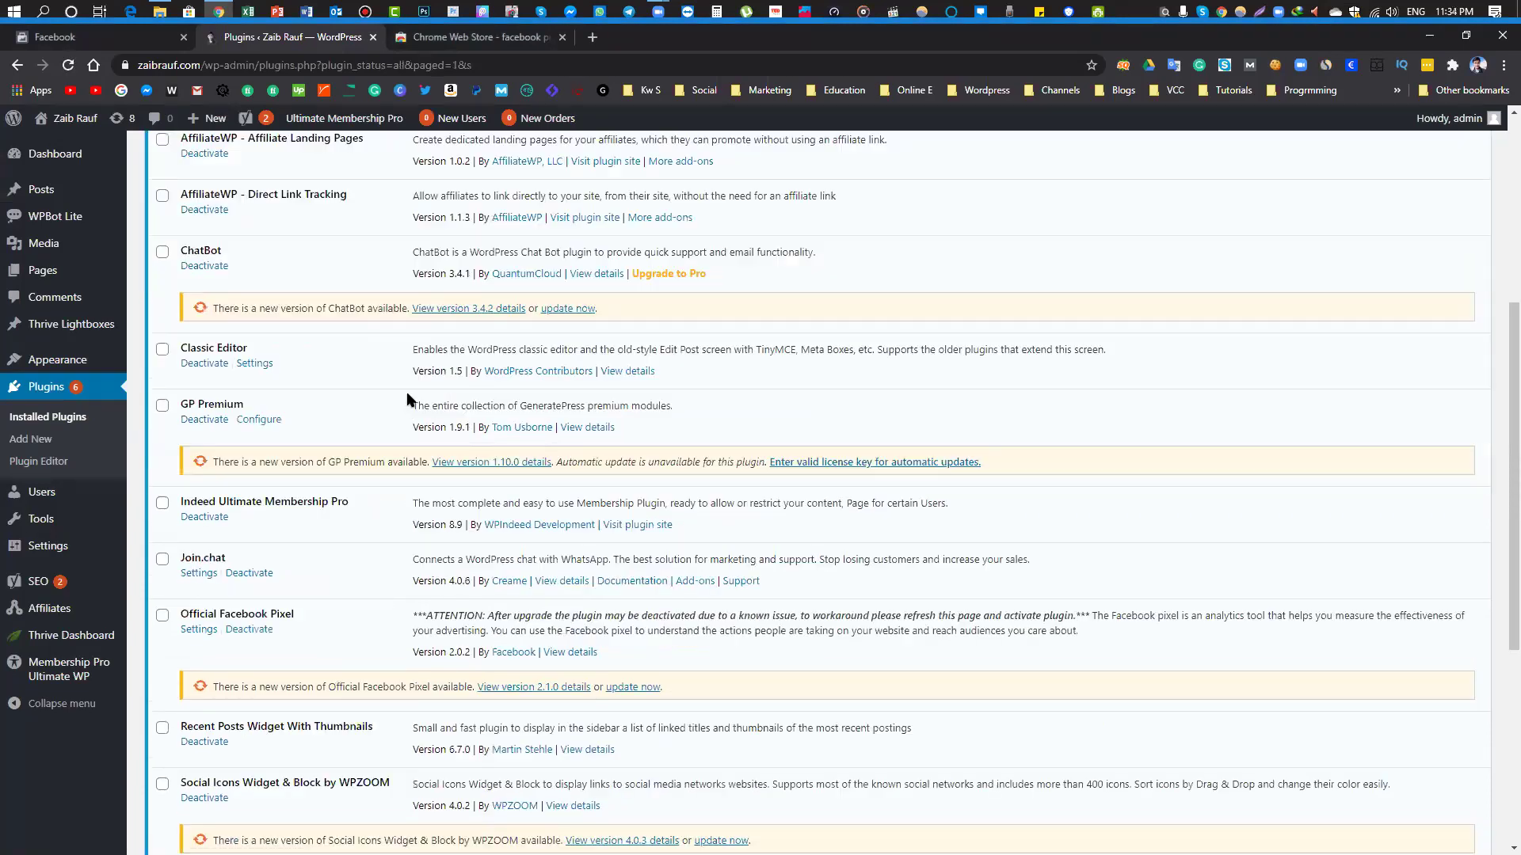
scroll(408, 399, down, 5)
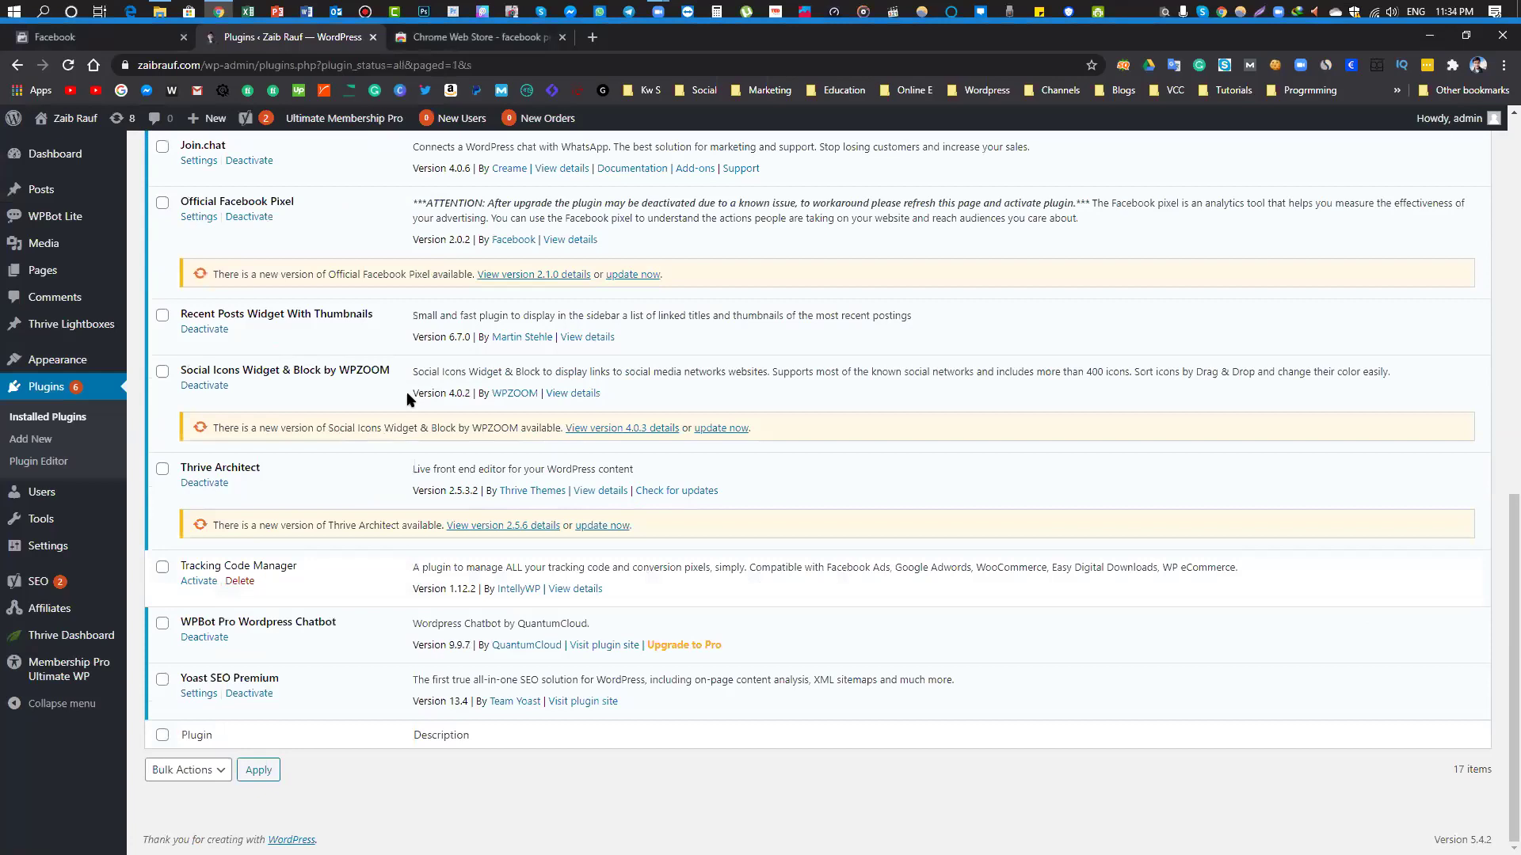
scroll(198, 634, up, 1)
scroll(177, 602, up, 1)
scroll(194, 455, up, 1)
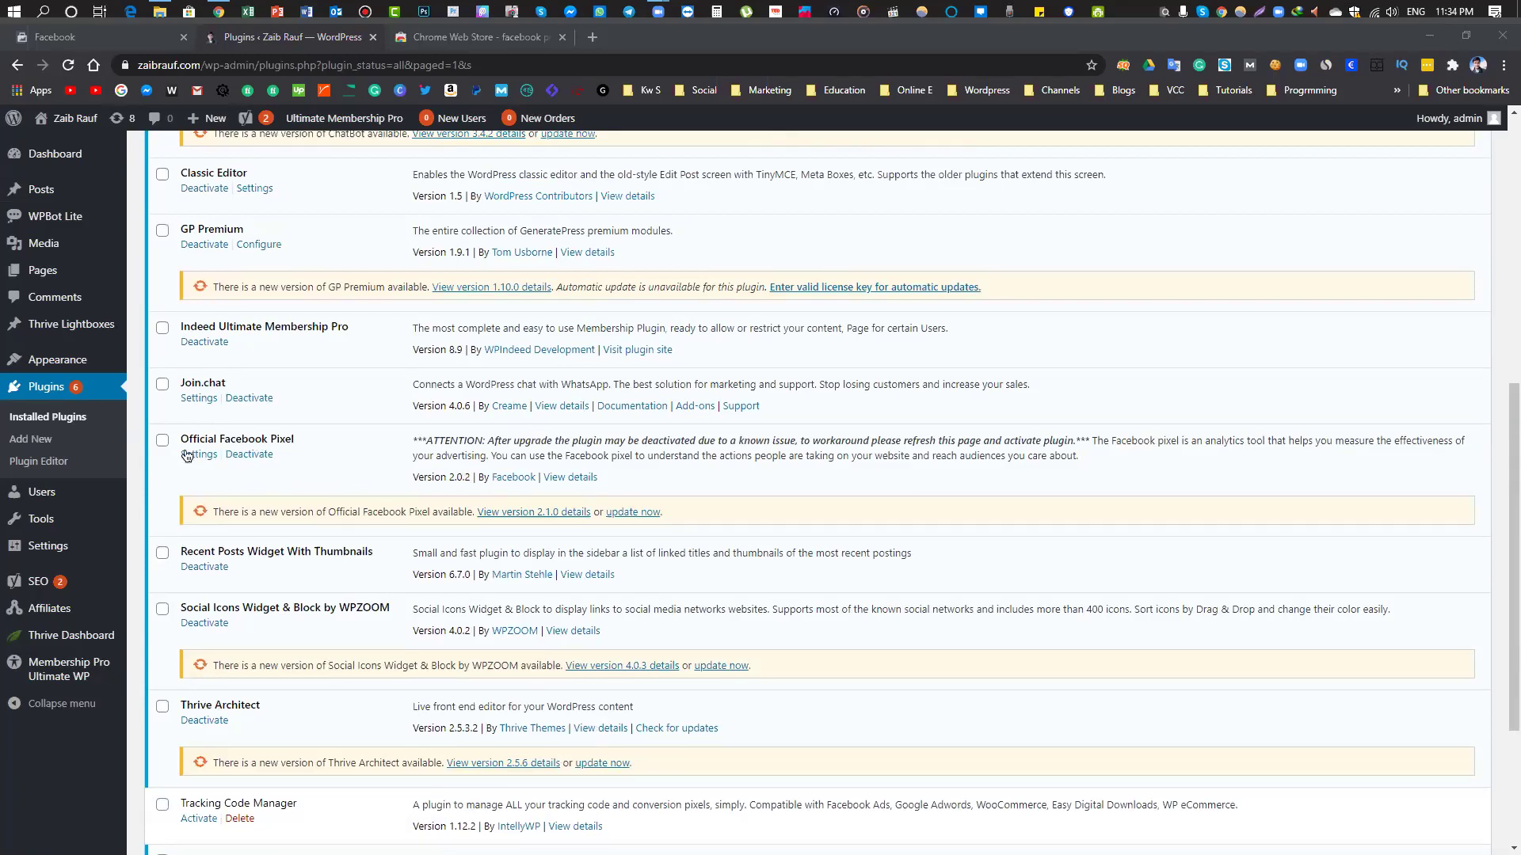
click(187, 456)
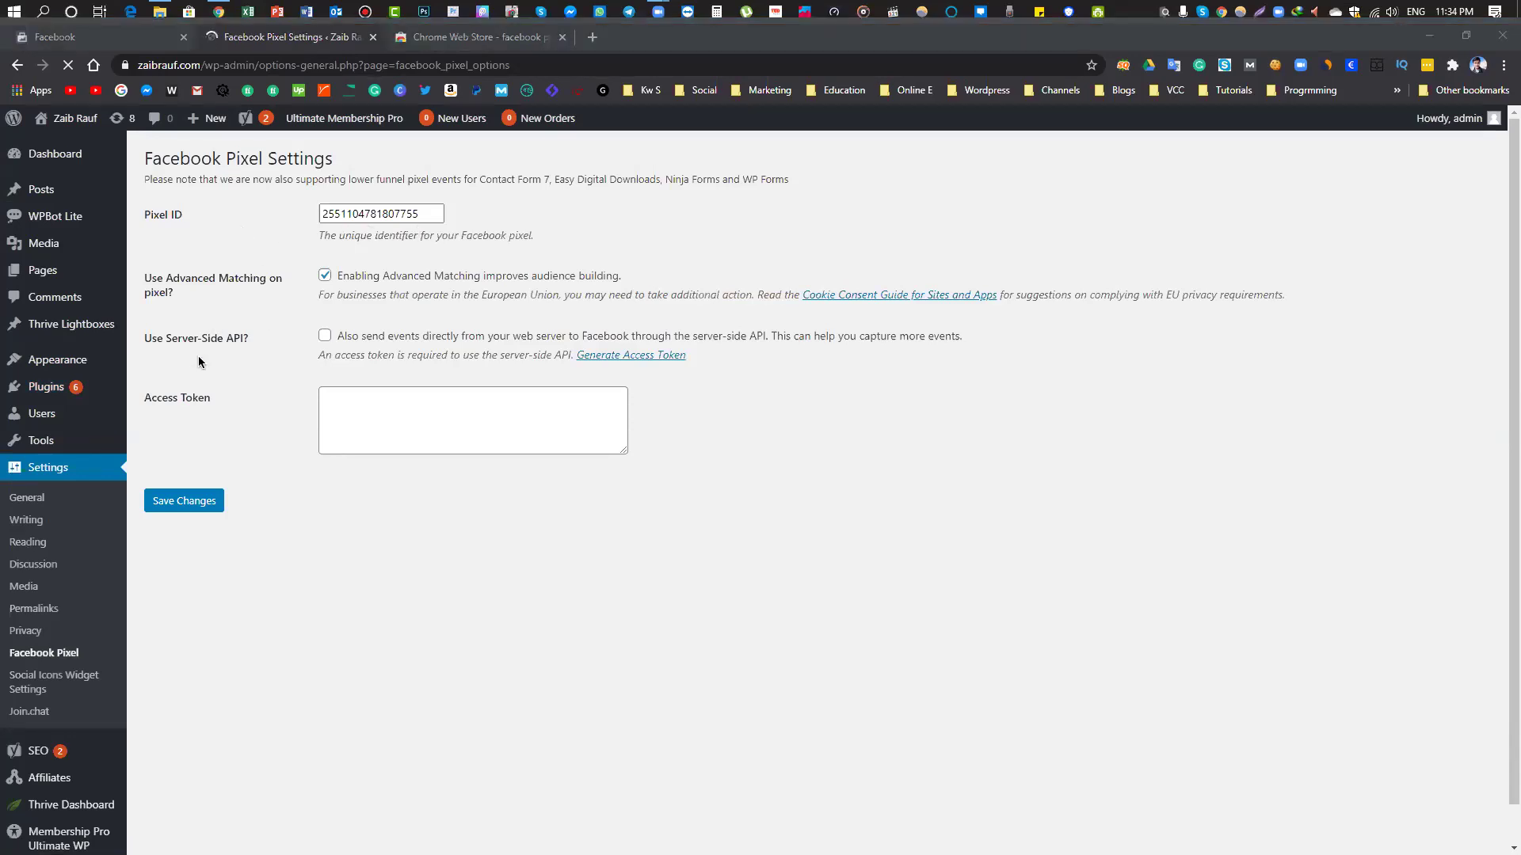
click(101, 48)
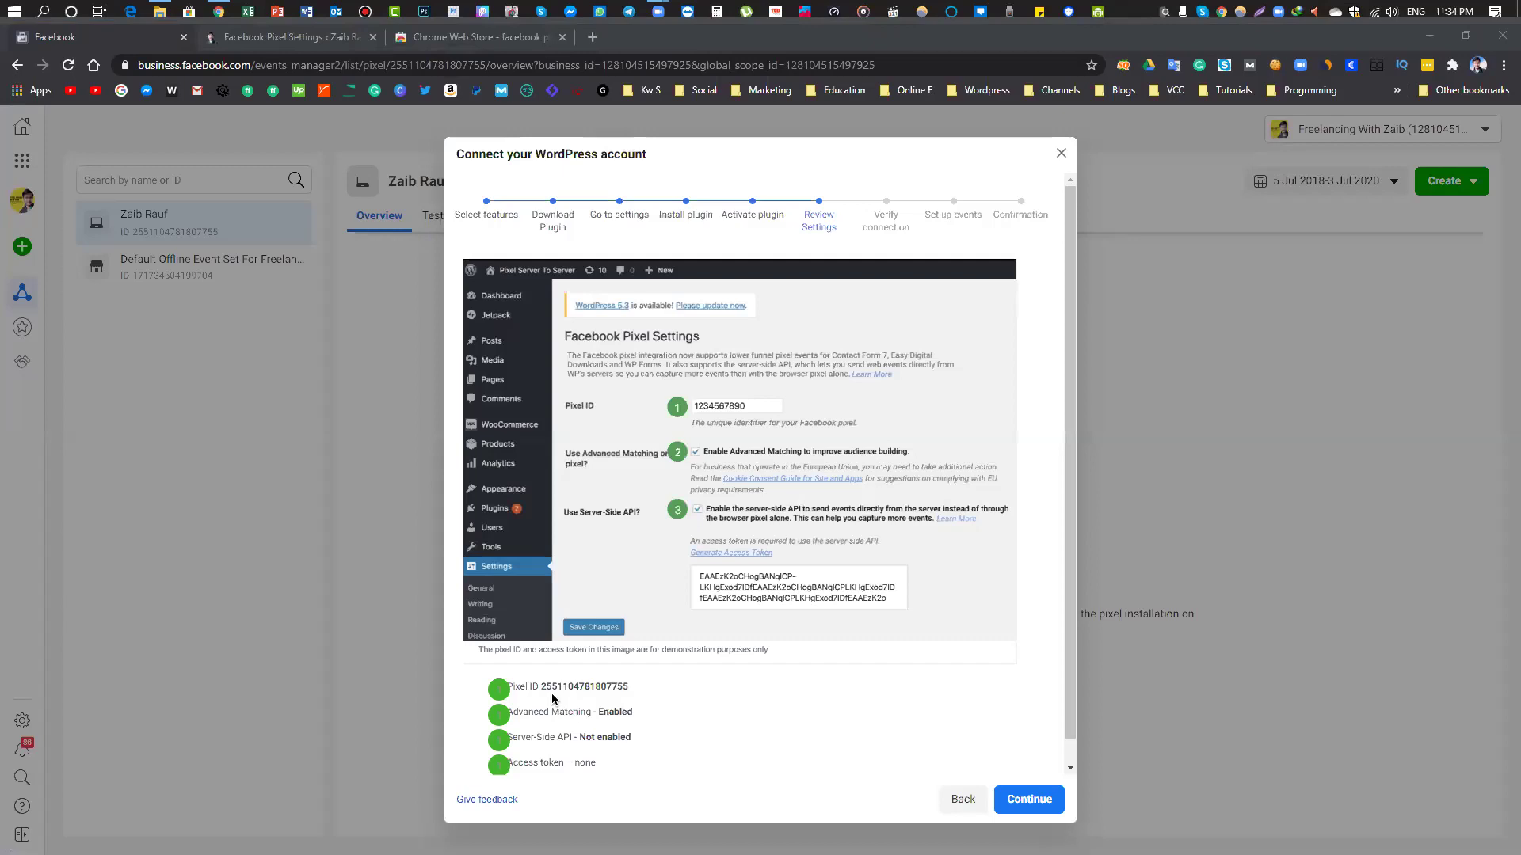
Copy the pixel ID shown in the connection wizard
drag(541, 687, 632, 690)
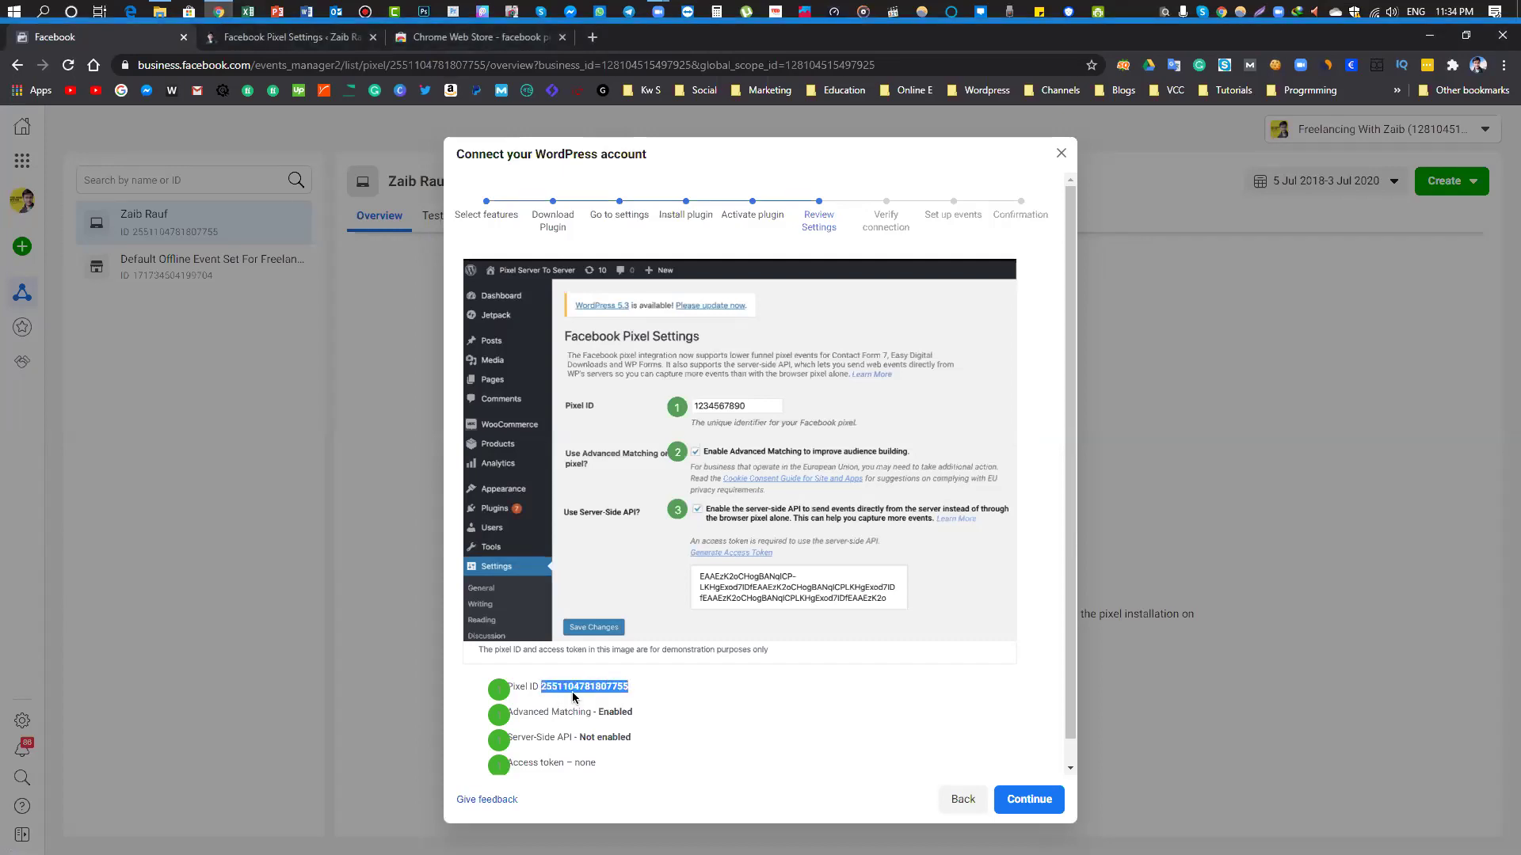
right_click(573, 692)
click(662, 702)
click(674, 703)
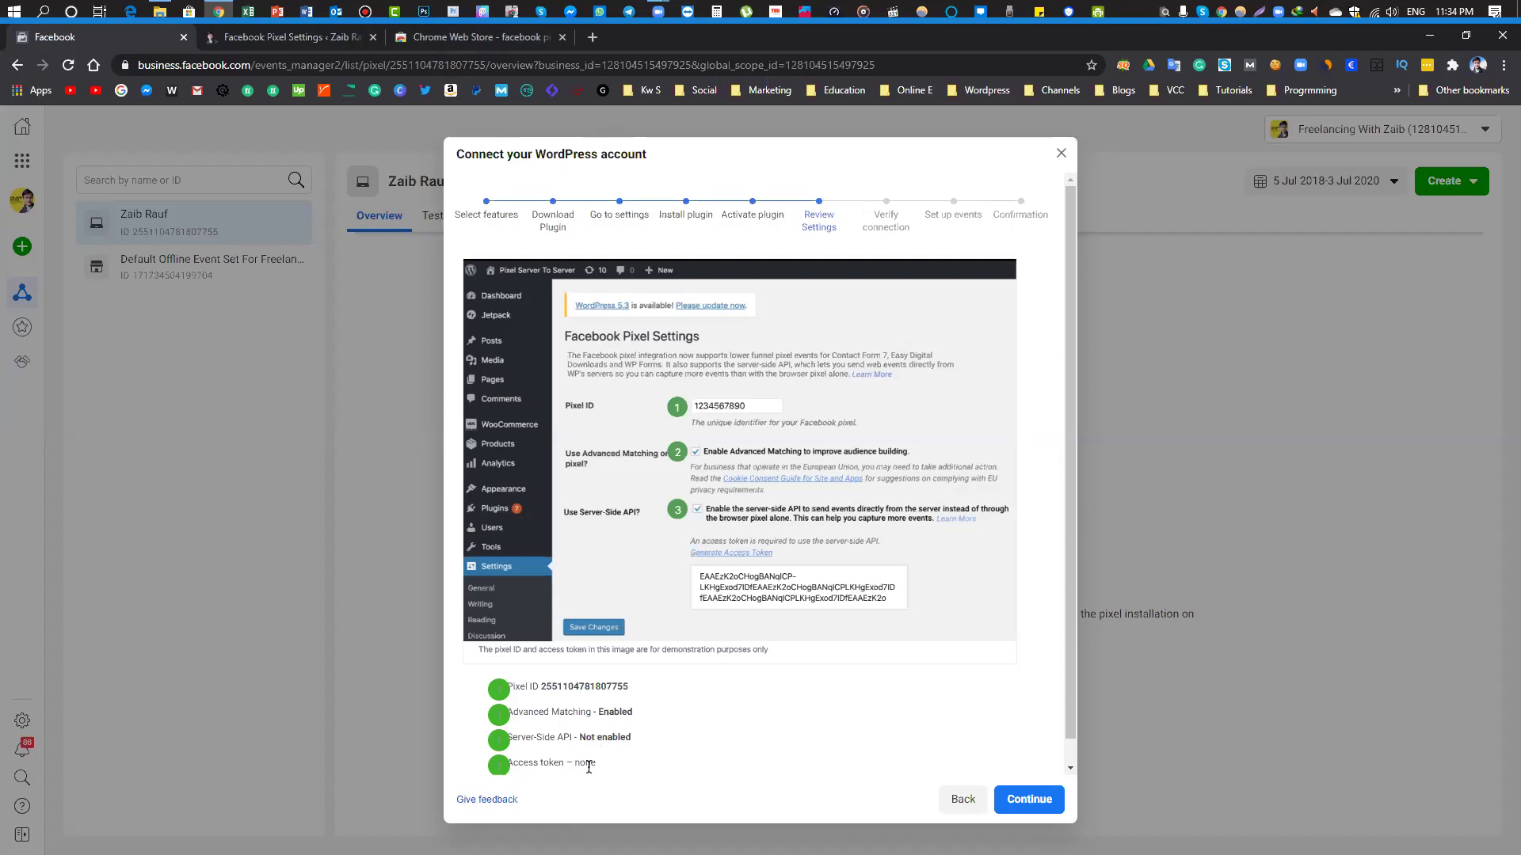
Advance the wizard to Verify connection and bring up the WordPress pixel settings
click(1050, 801)
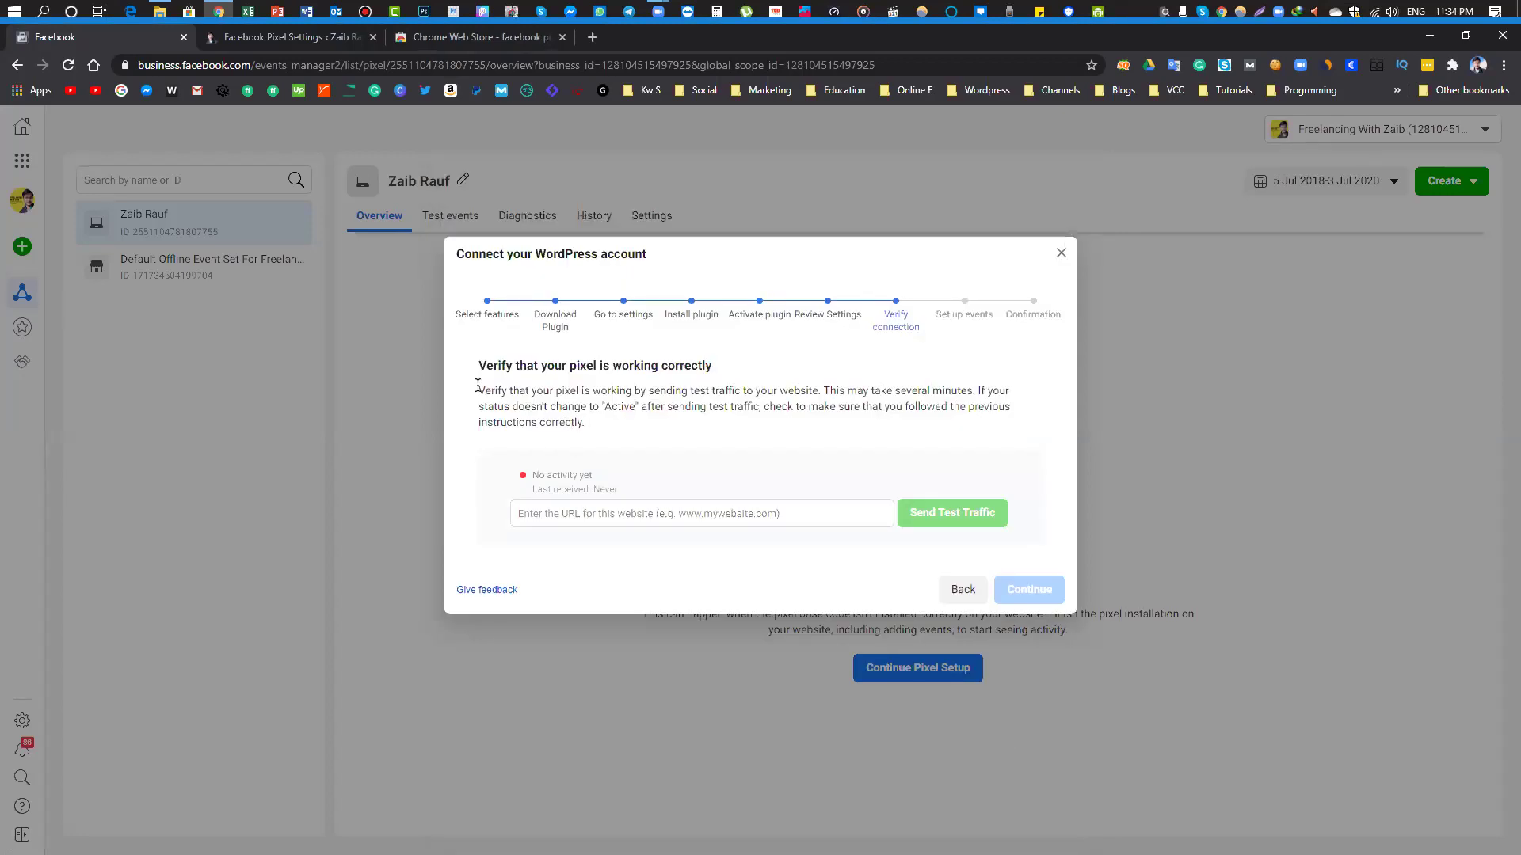
drag(477, 363, 727, 372)
click(577, 258)
Replace WordPress's Pixel ID value with the copied pixel ID and save the settings
click(270, 37)
double_click(384, 214)
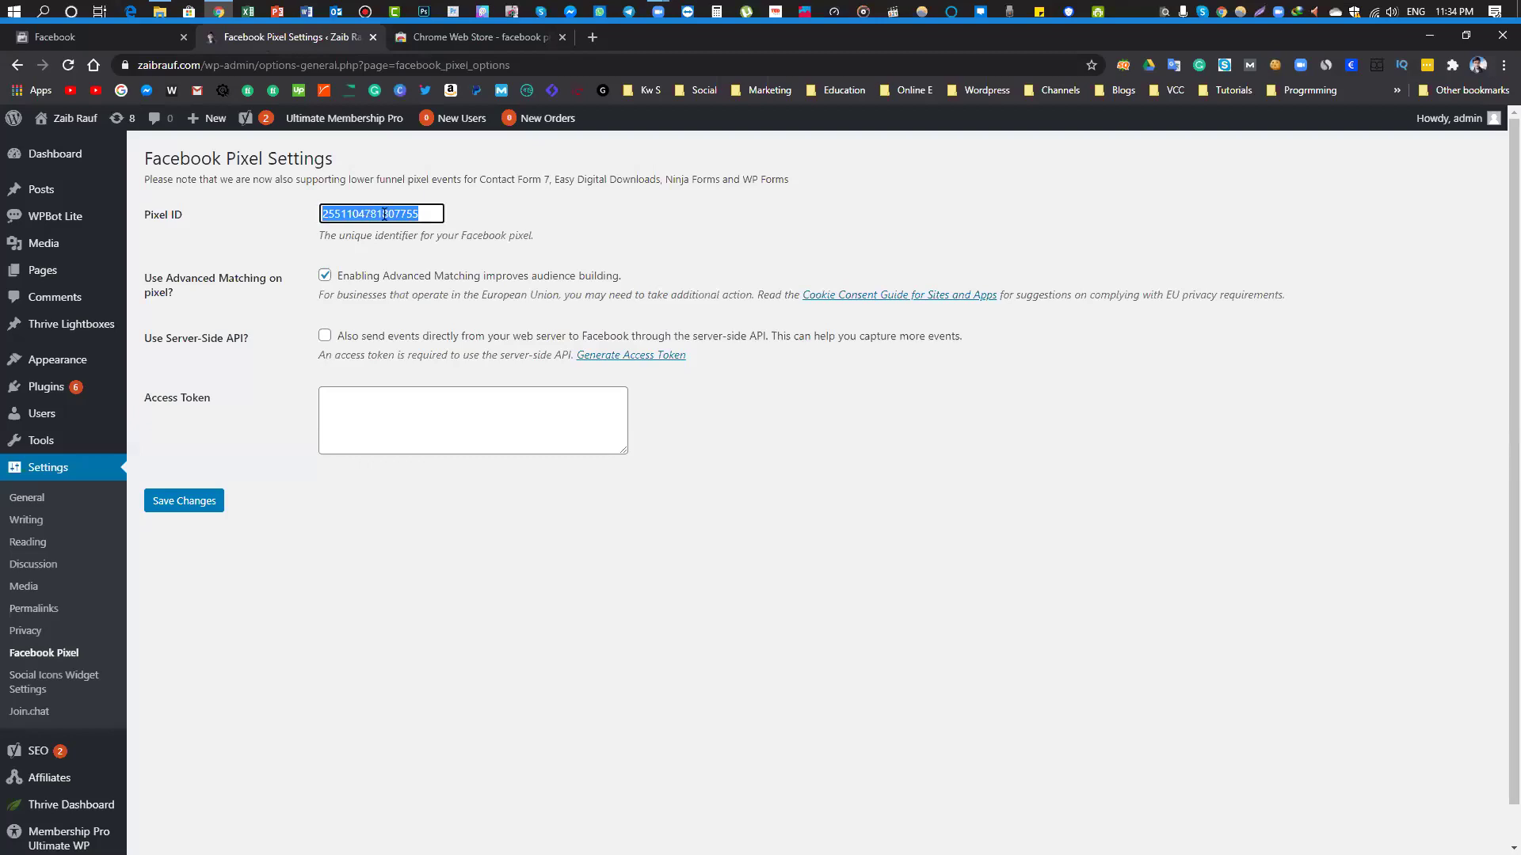
right_click(384, 214)
click(438, 287)
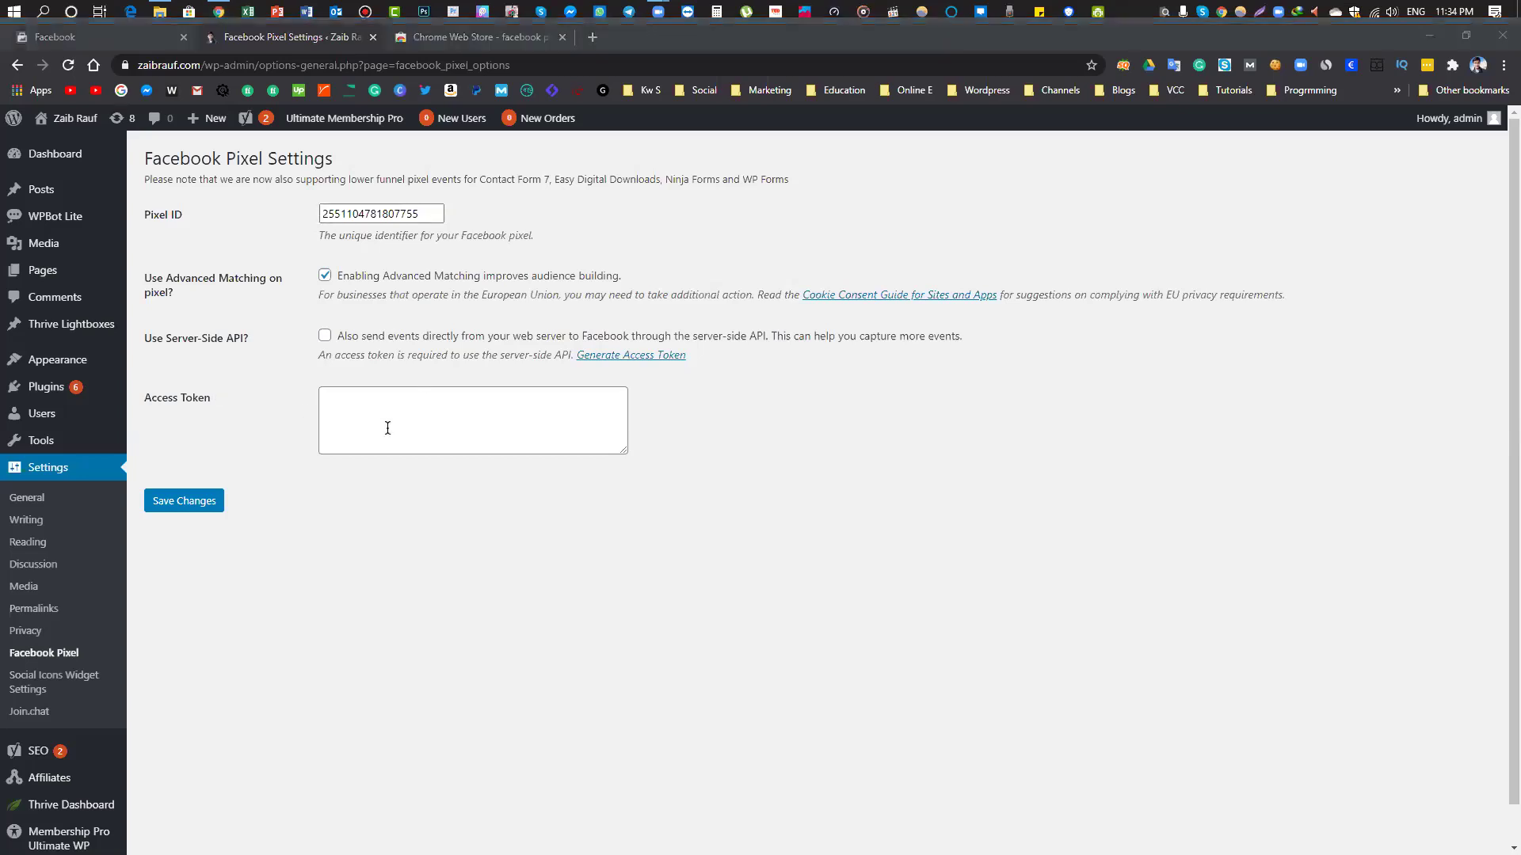
click(198, 512)
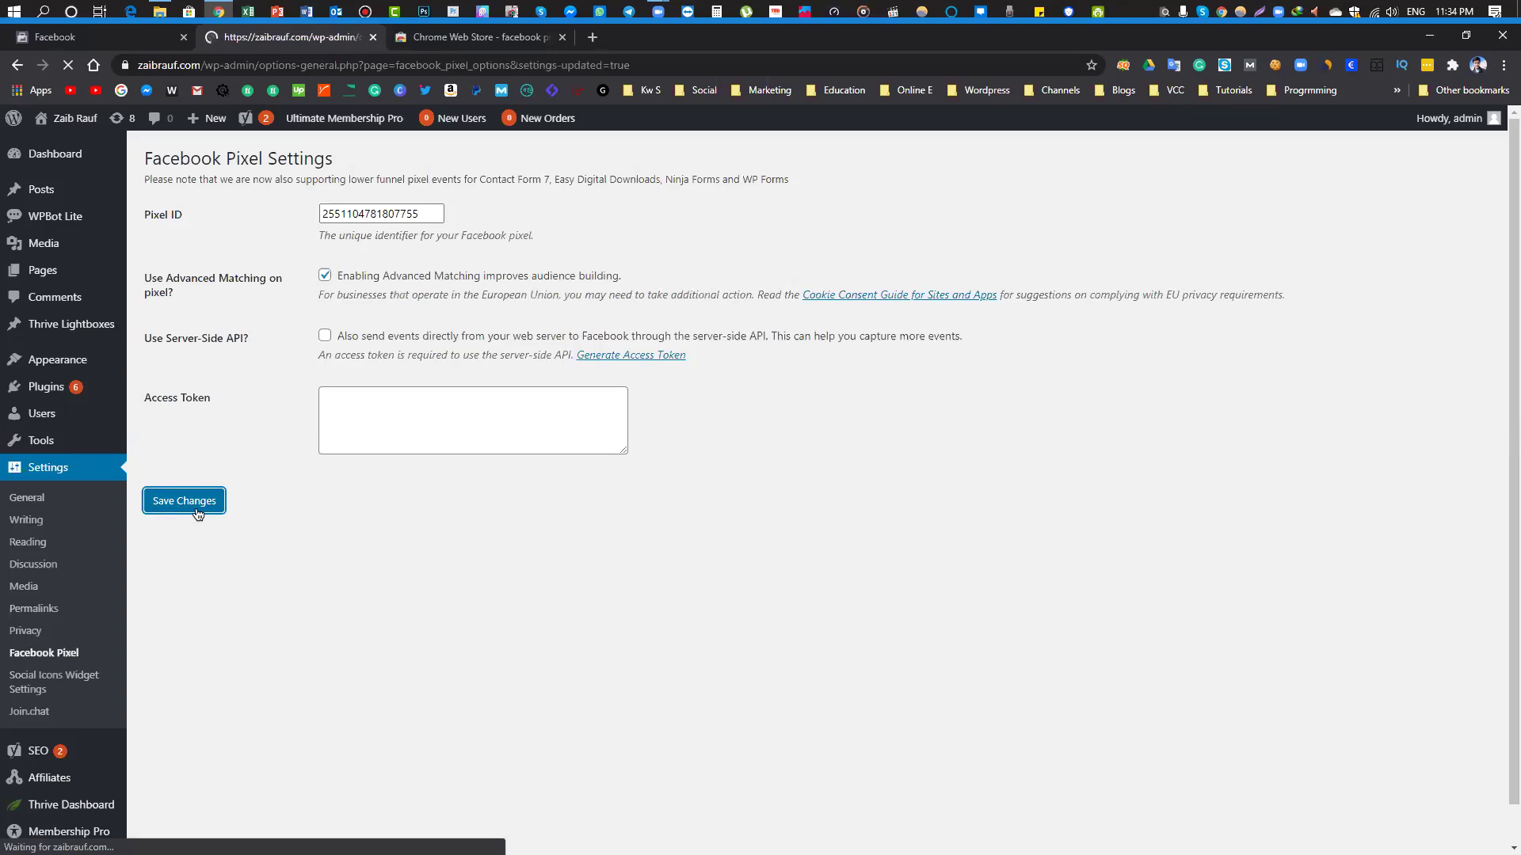
drag(163, 196, 228, 194)
Copy the site's web address from the WordPress tab's address bar
click(120, 40)
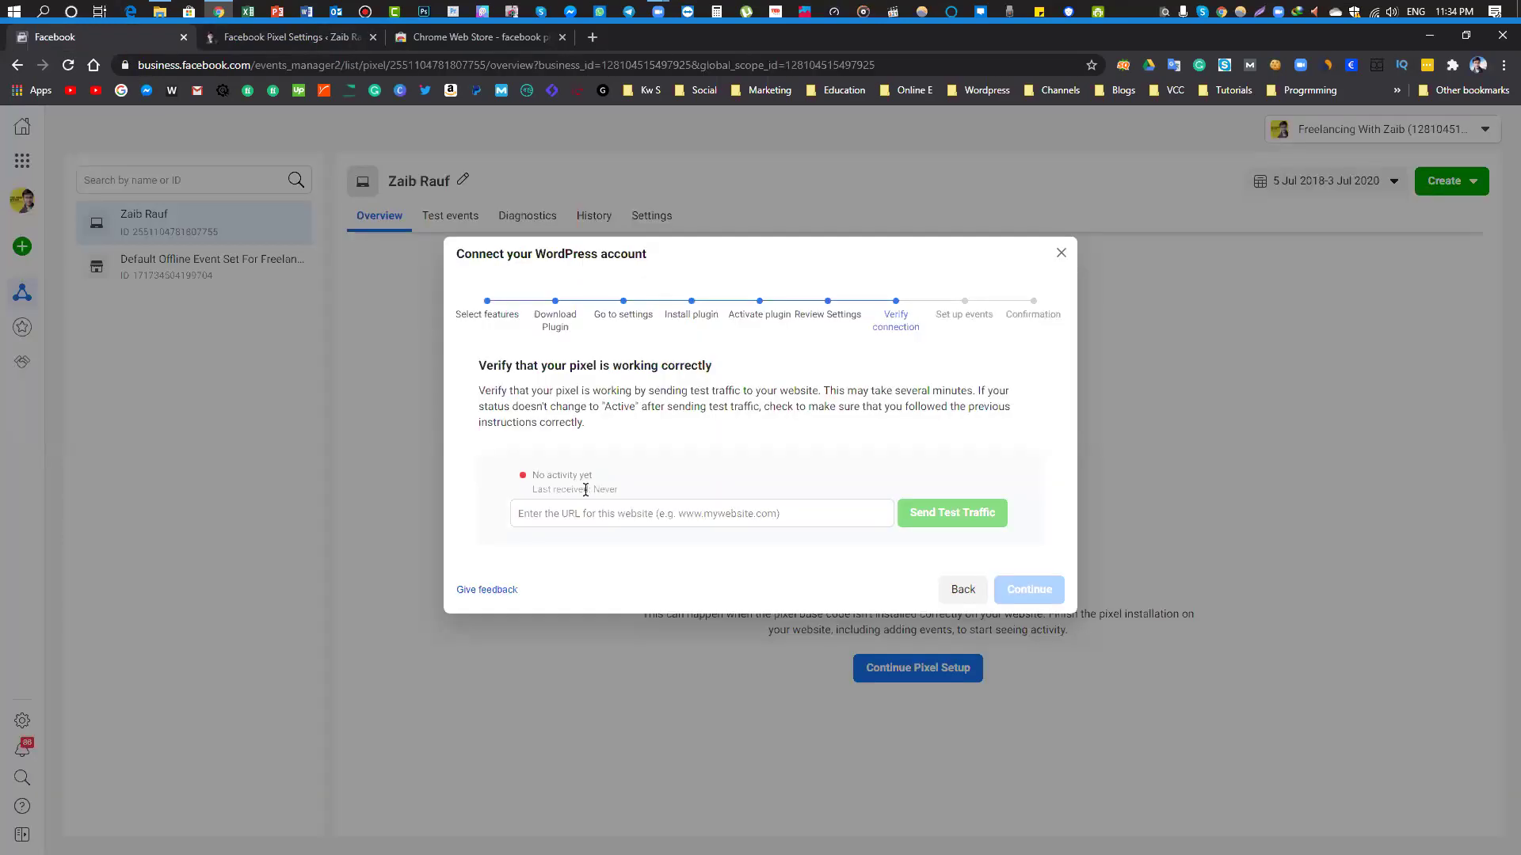
click(573, 515)
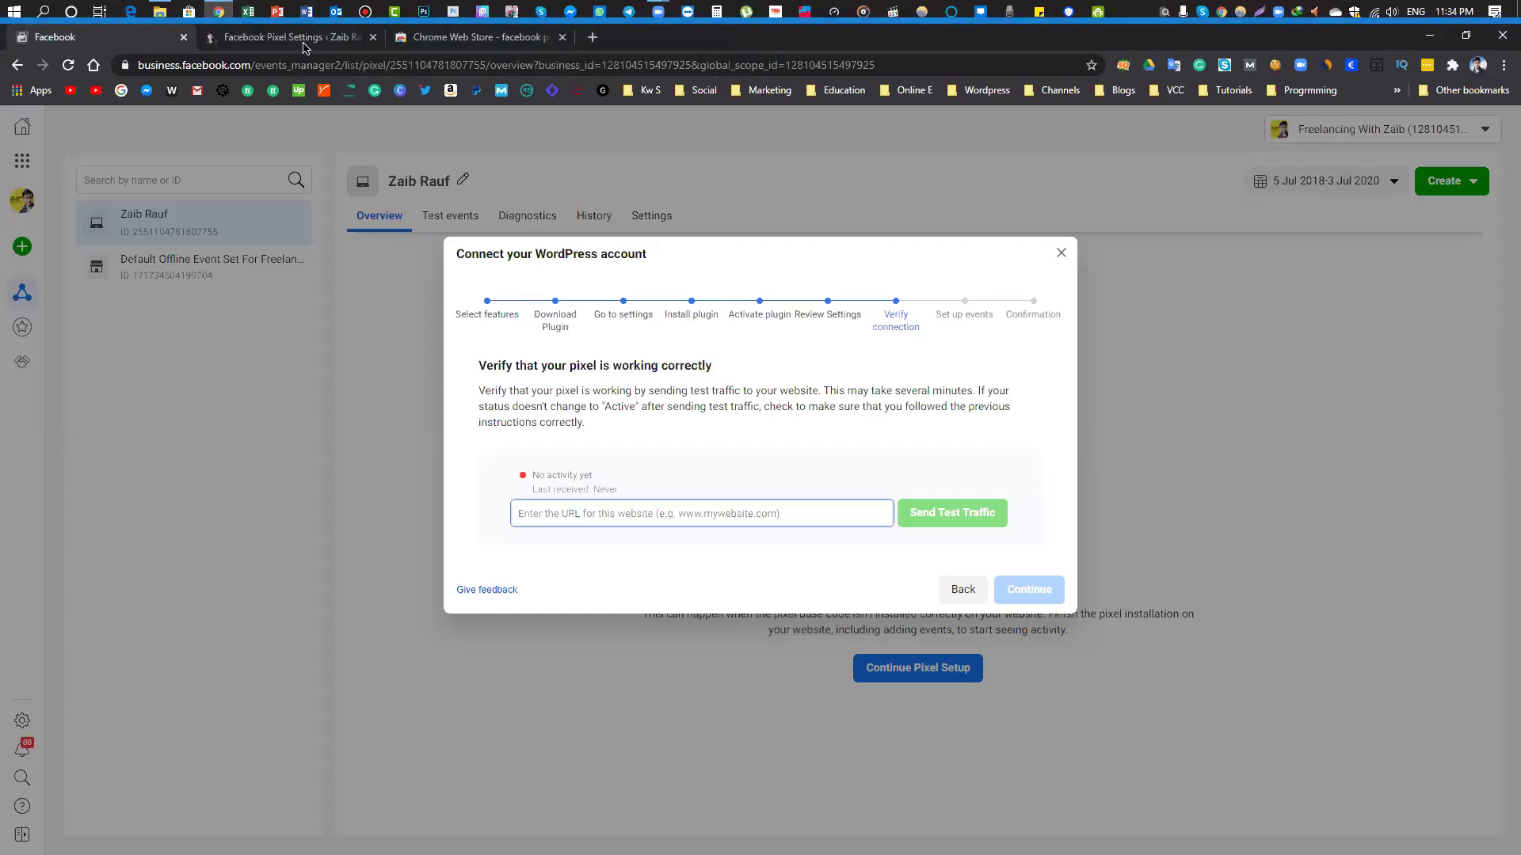
click(293, 38)
click(204, 64)
drag(240, 64, 140, 65)
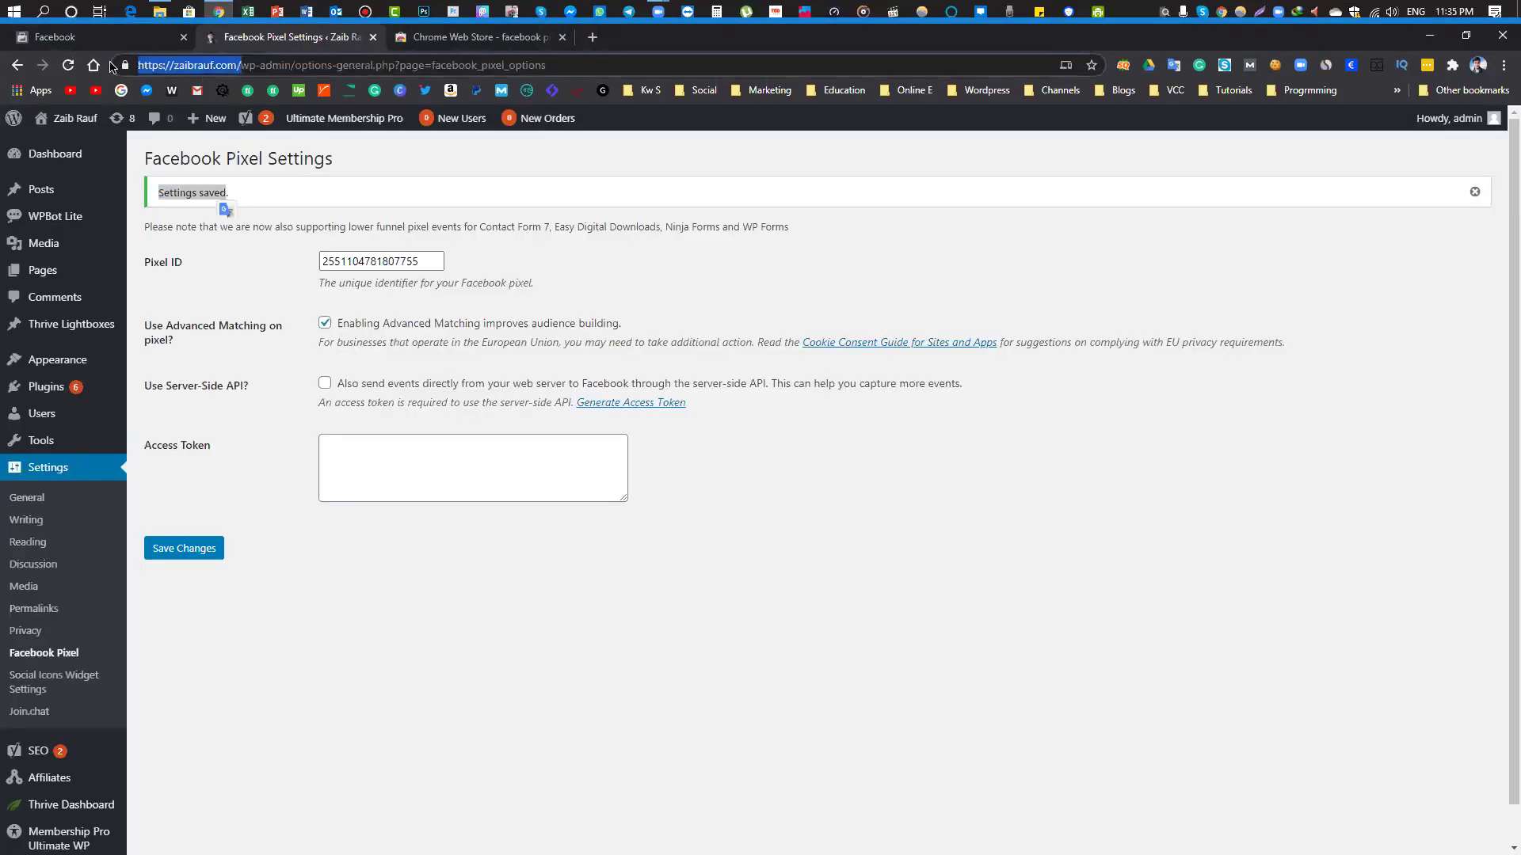
right_click(147, 68)
click(184, 178)
Paste the site address into the wizard's URL field and send test traffic
click(103, 40)
right_click(572, 514)
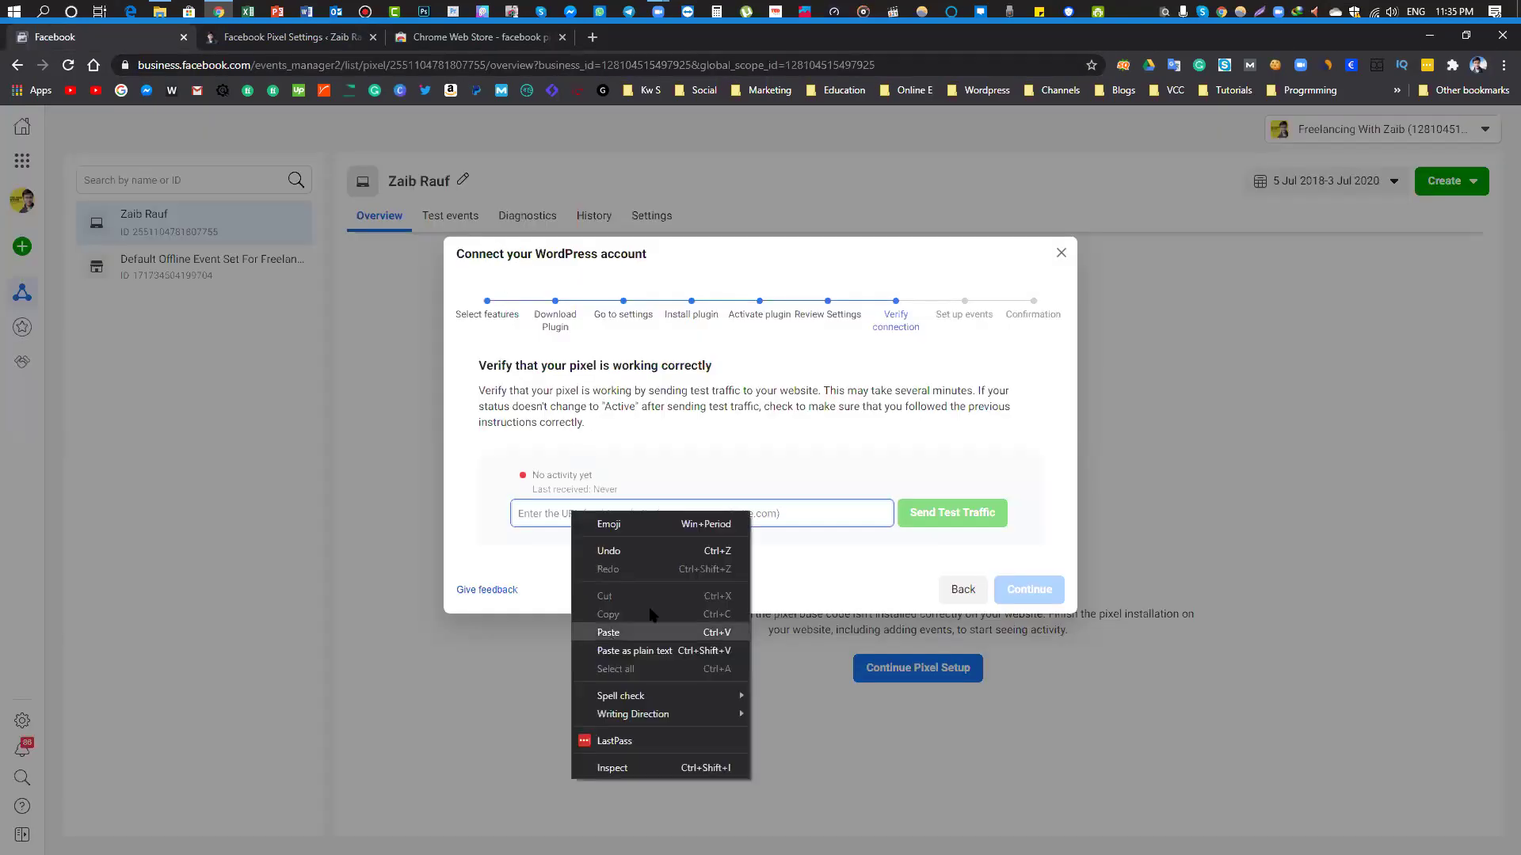
click(626, 628)
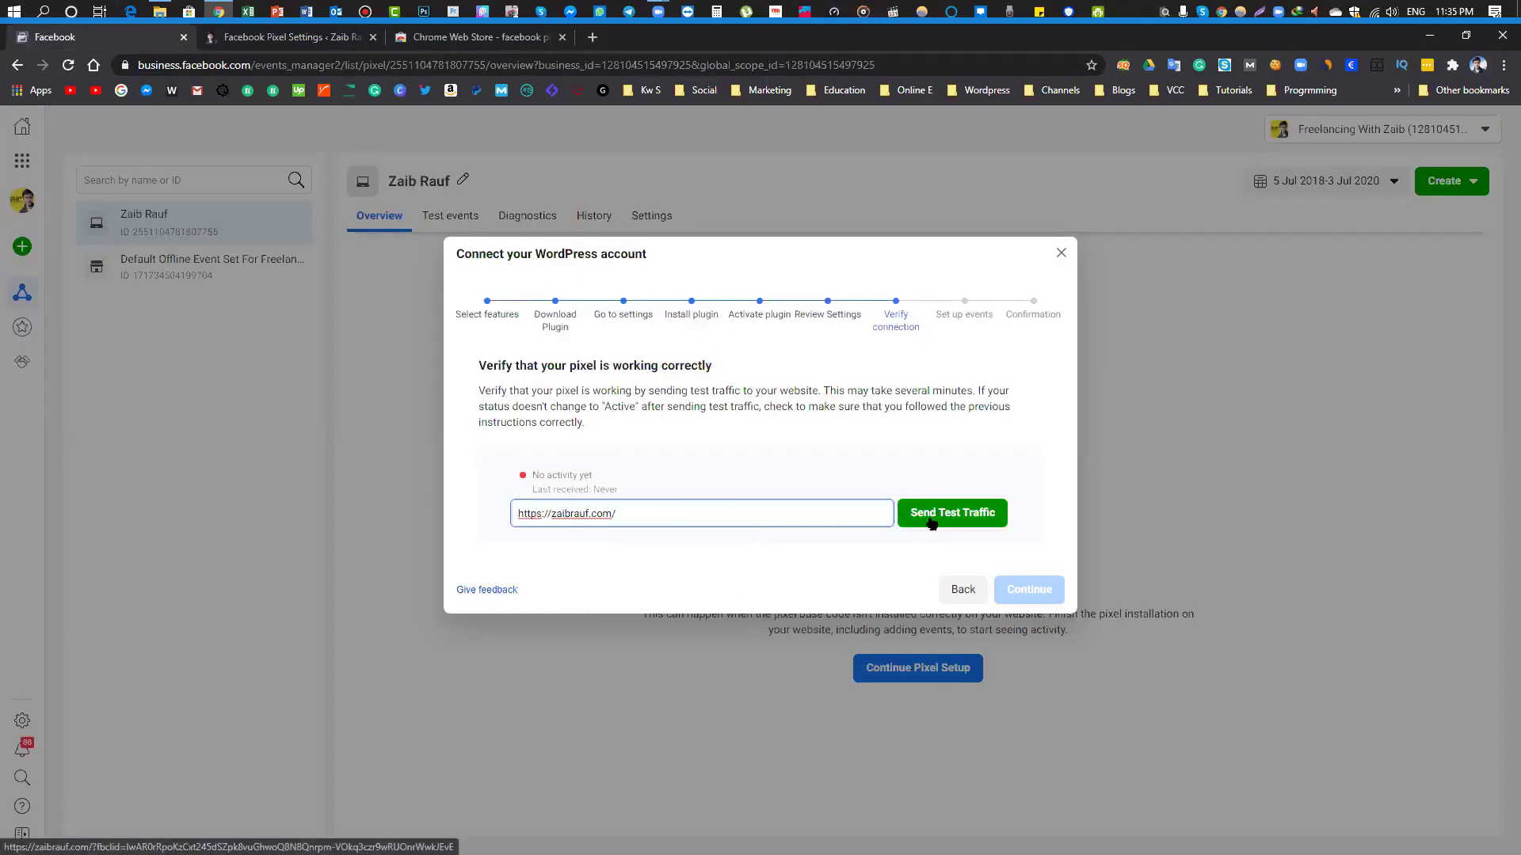
click(931, 523)
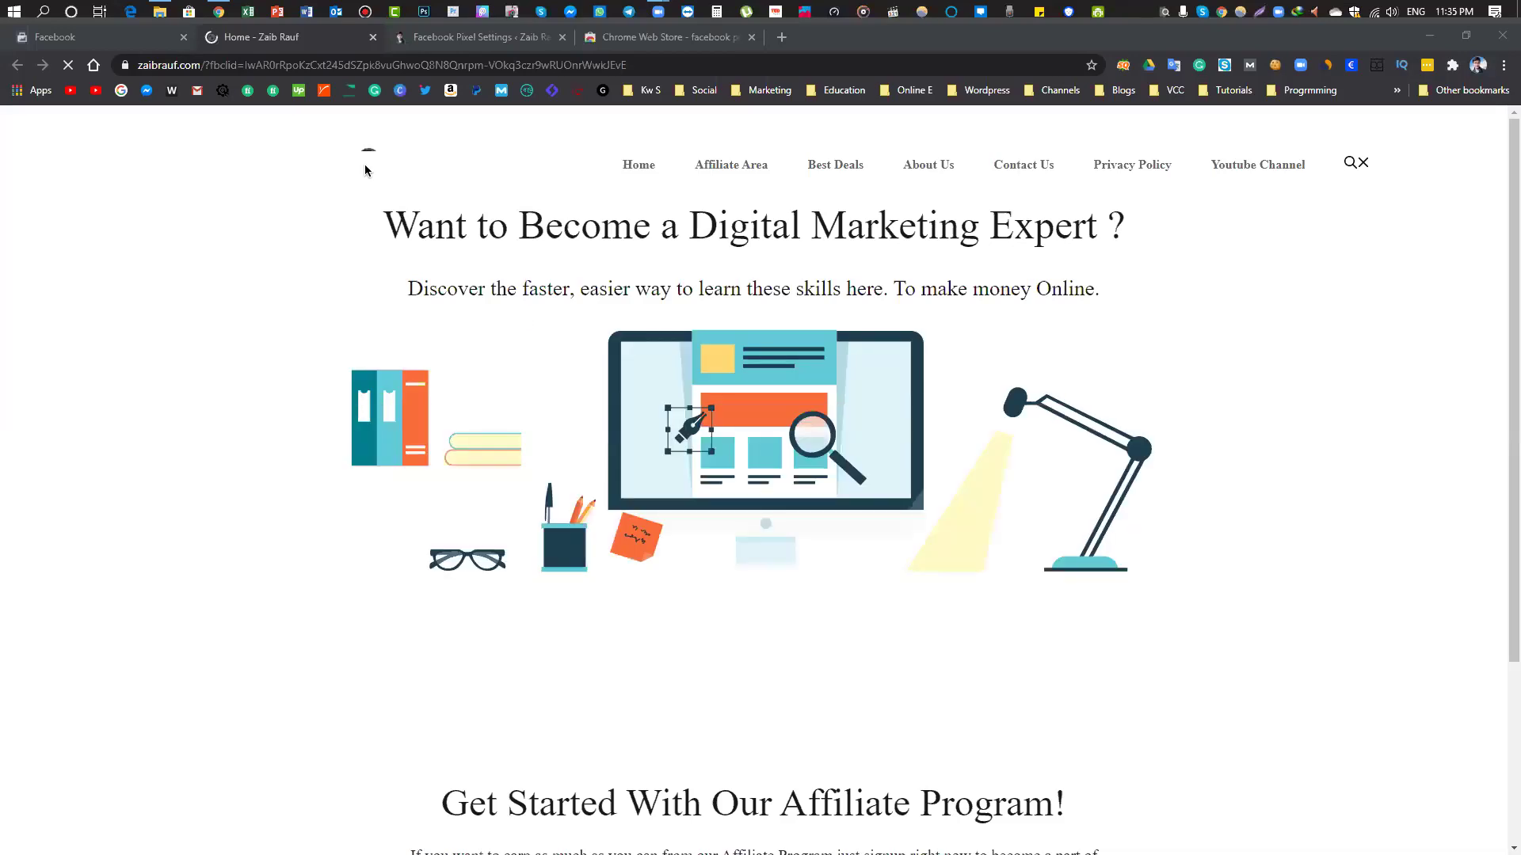
Check the wizard's pixel status, then look over the opened site homepage
click(54, 37)
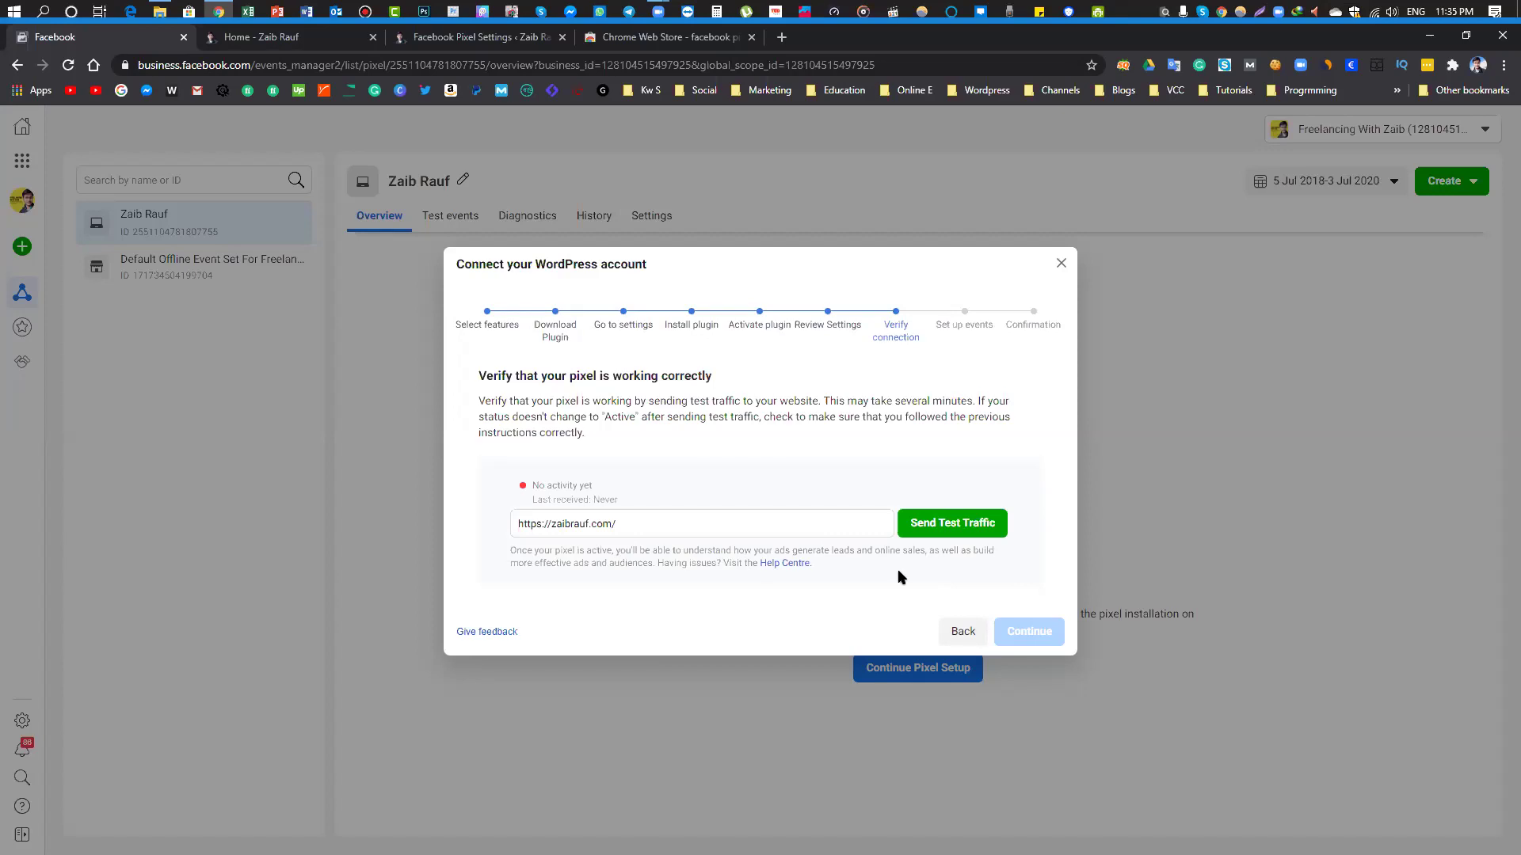
triple_click(589, 483)
click(374, 141)
click(321, 37)
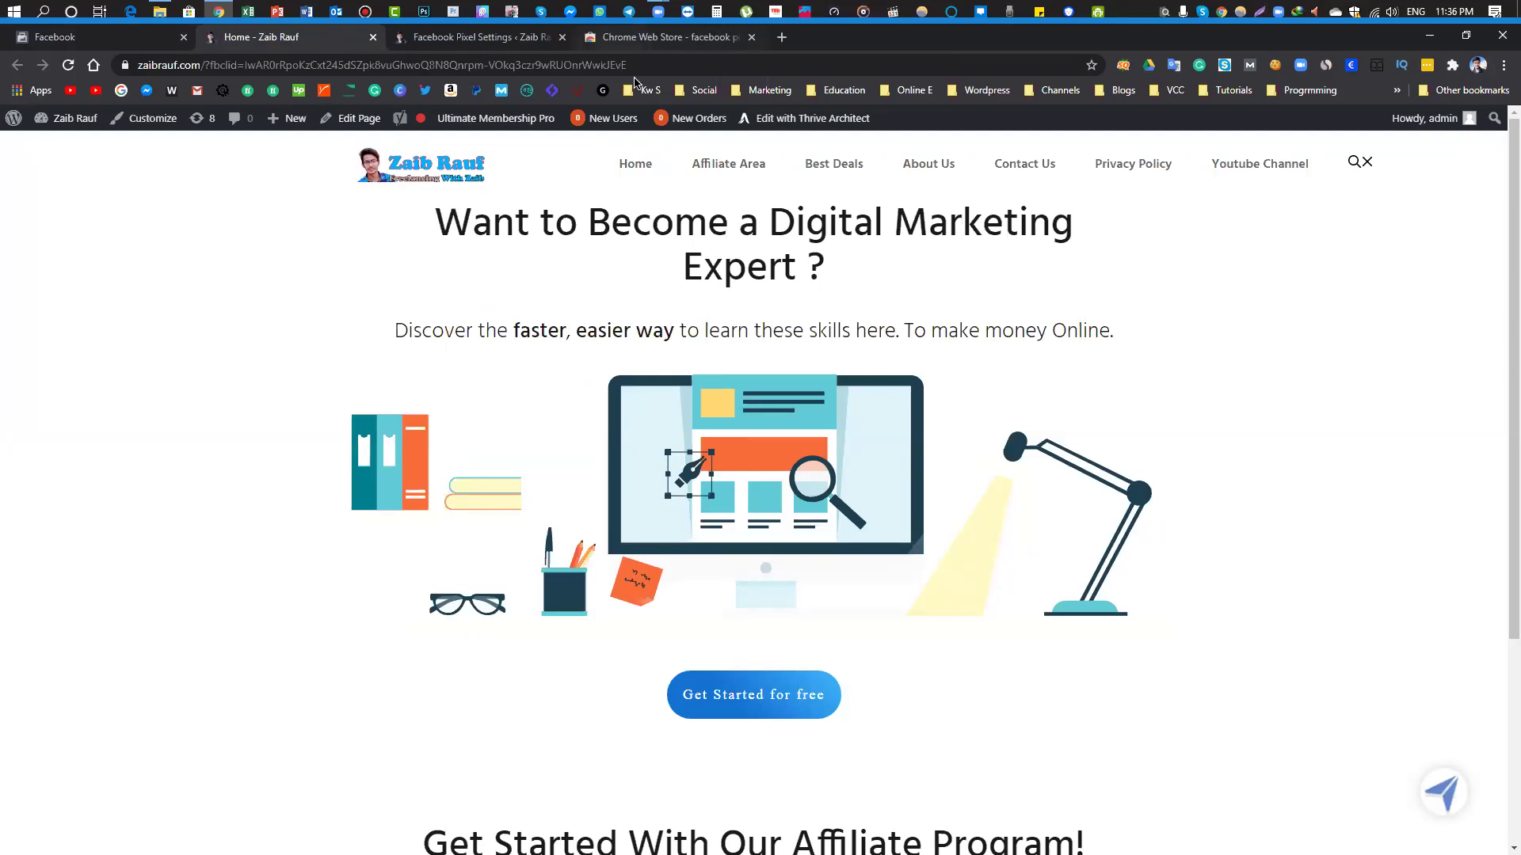
click(634, 40)
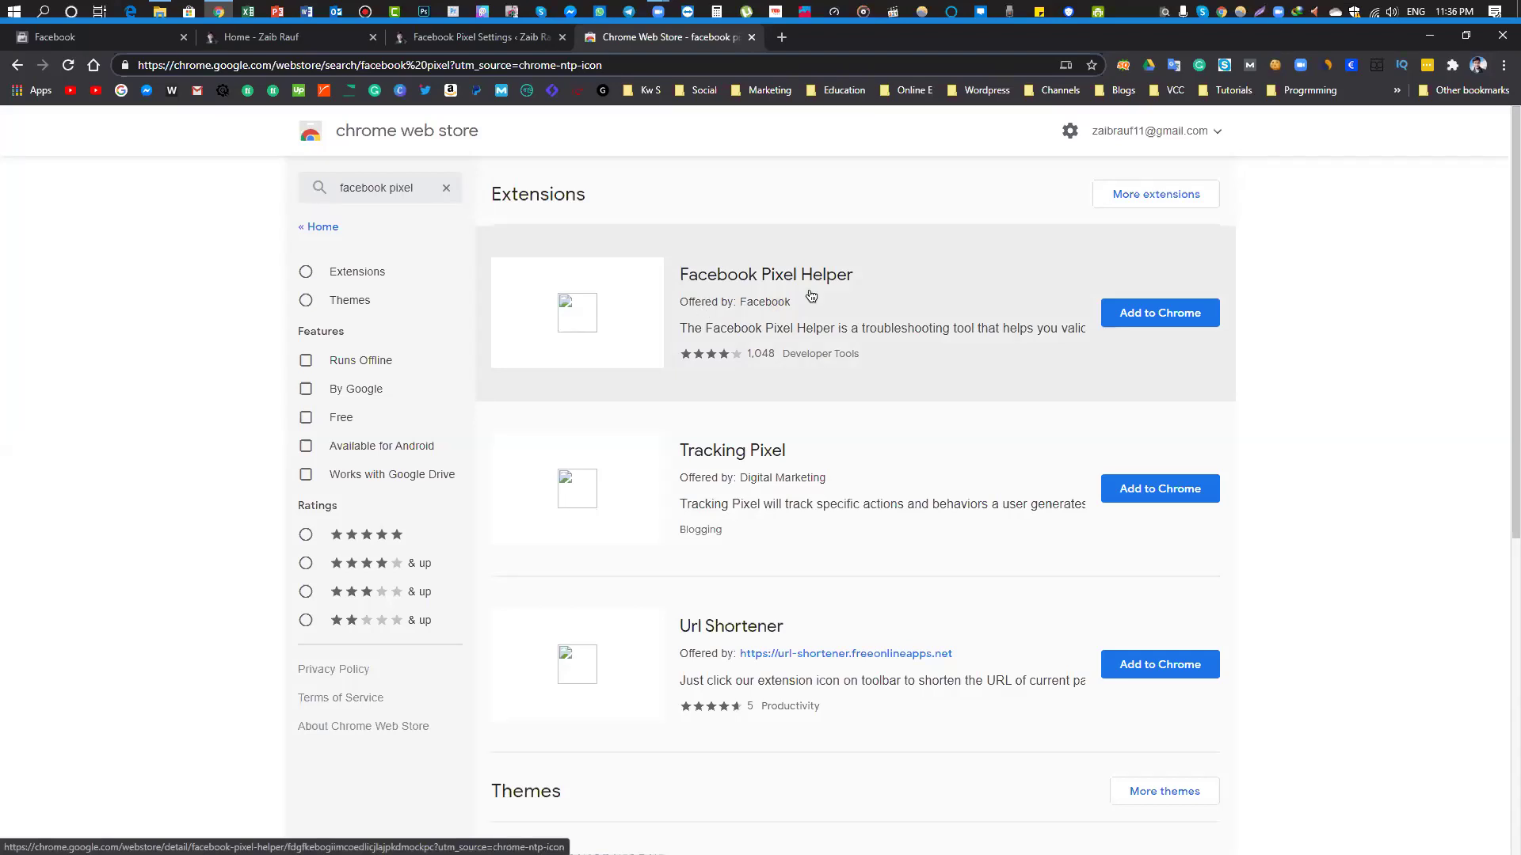
Add the Facebook Pixel Helper extension to Chrome and review its details page
click(1147, 315)
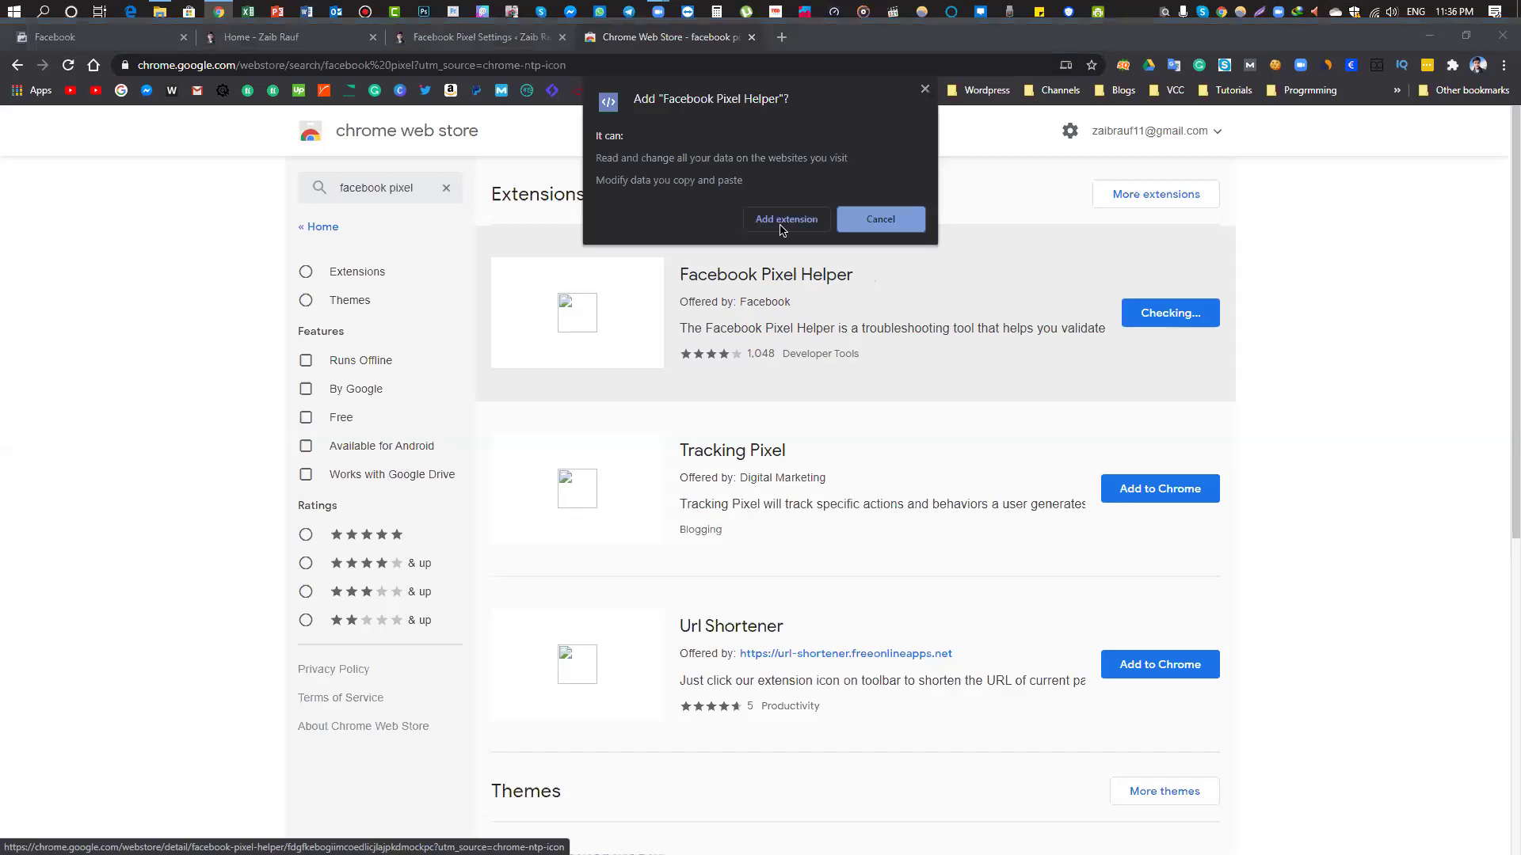
click(779, 221)
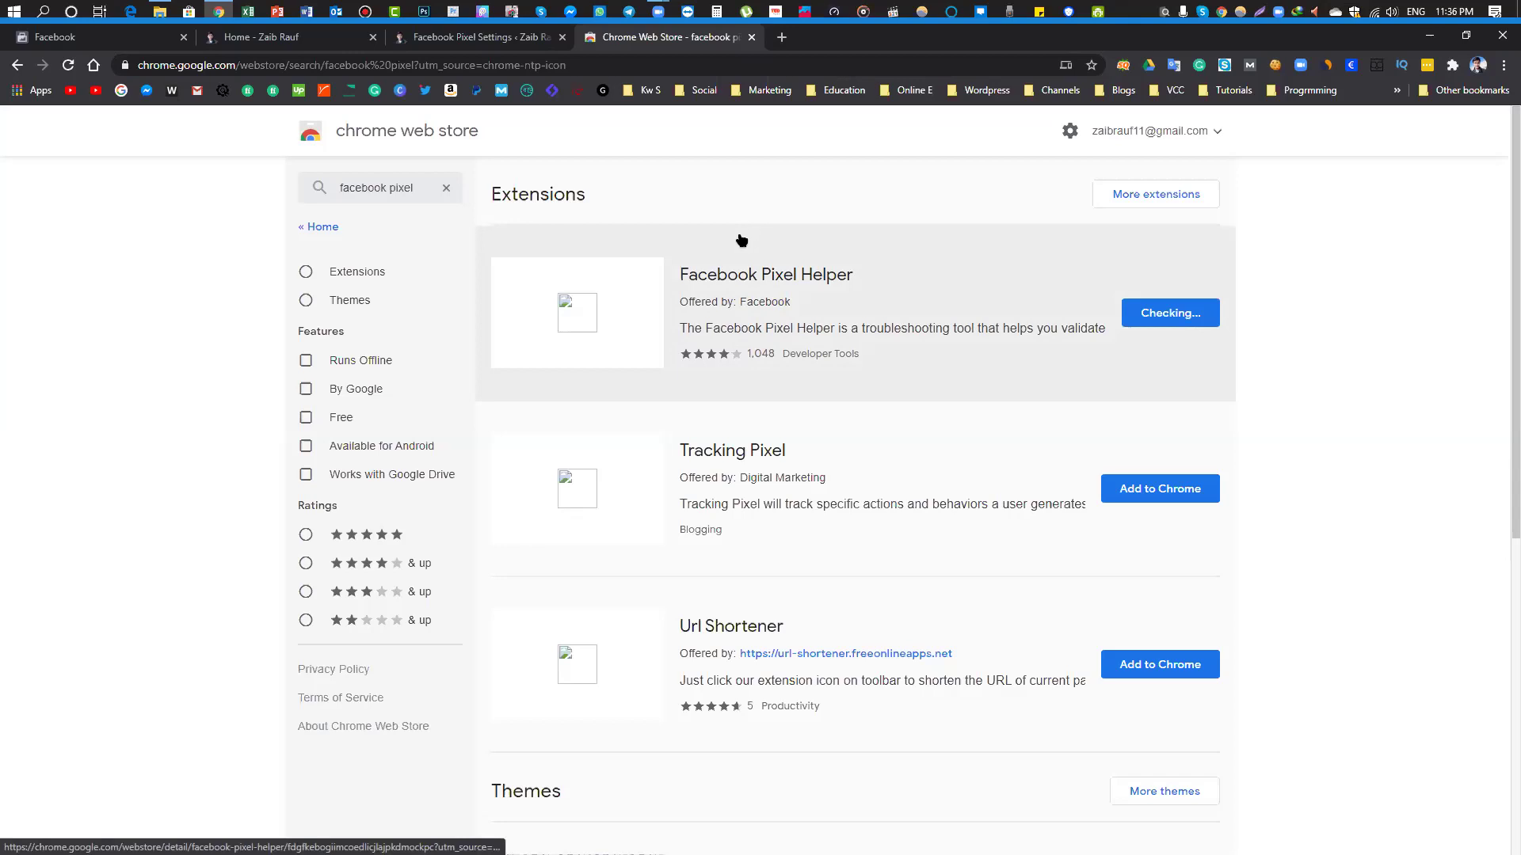
click(756, 273)
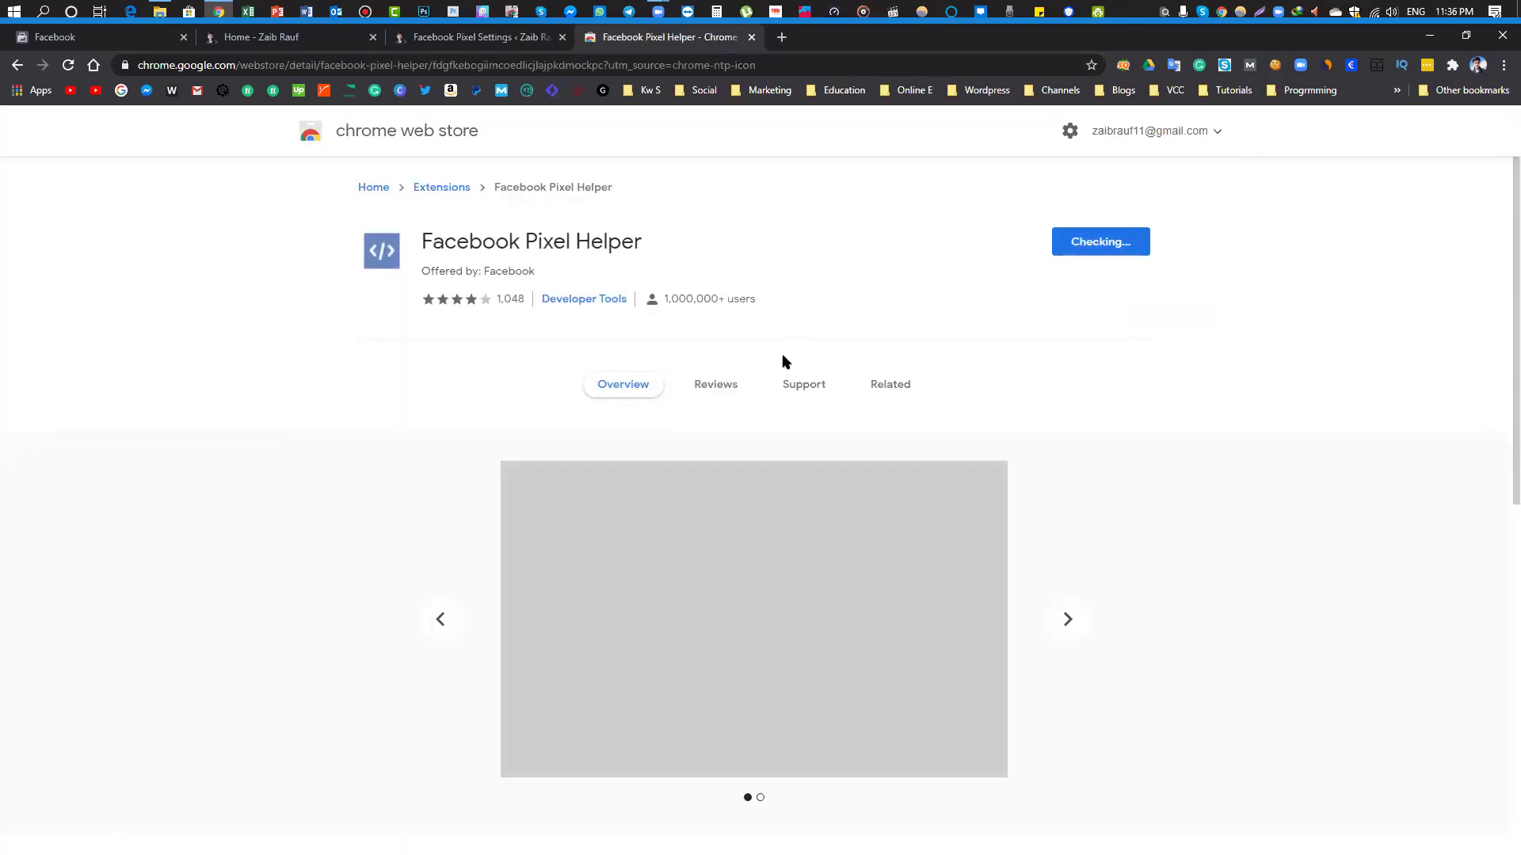
scroll(785, 360, down, 8)
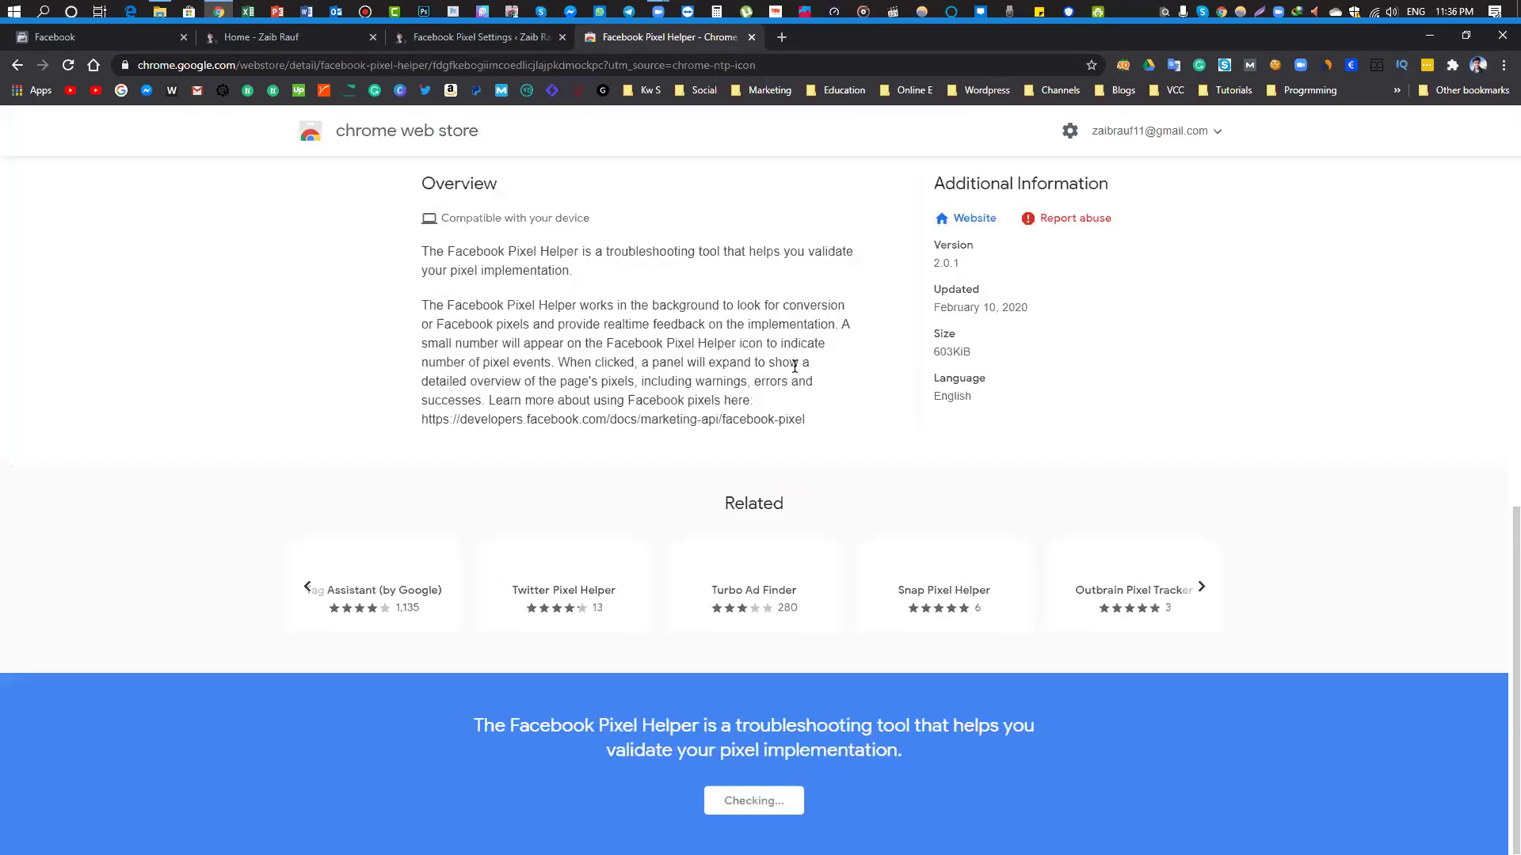
scroll(794, 367, up, 8)
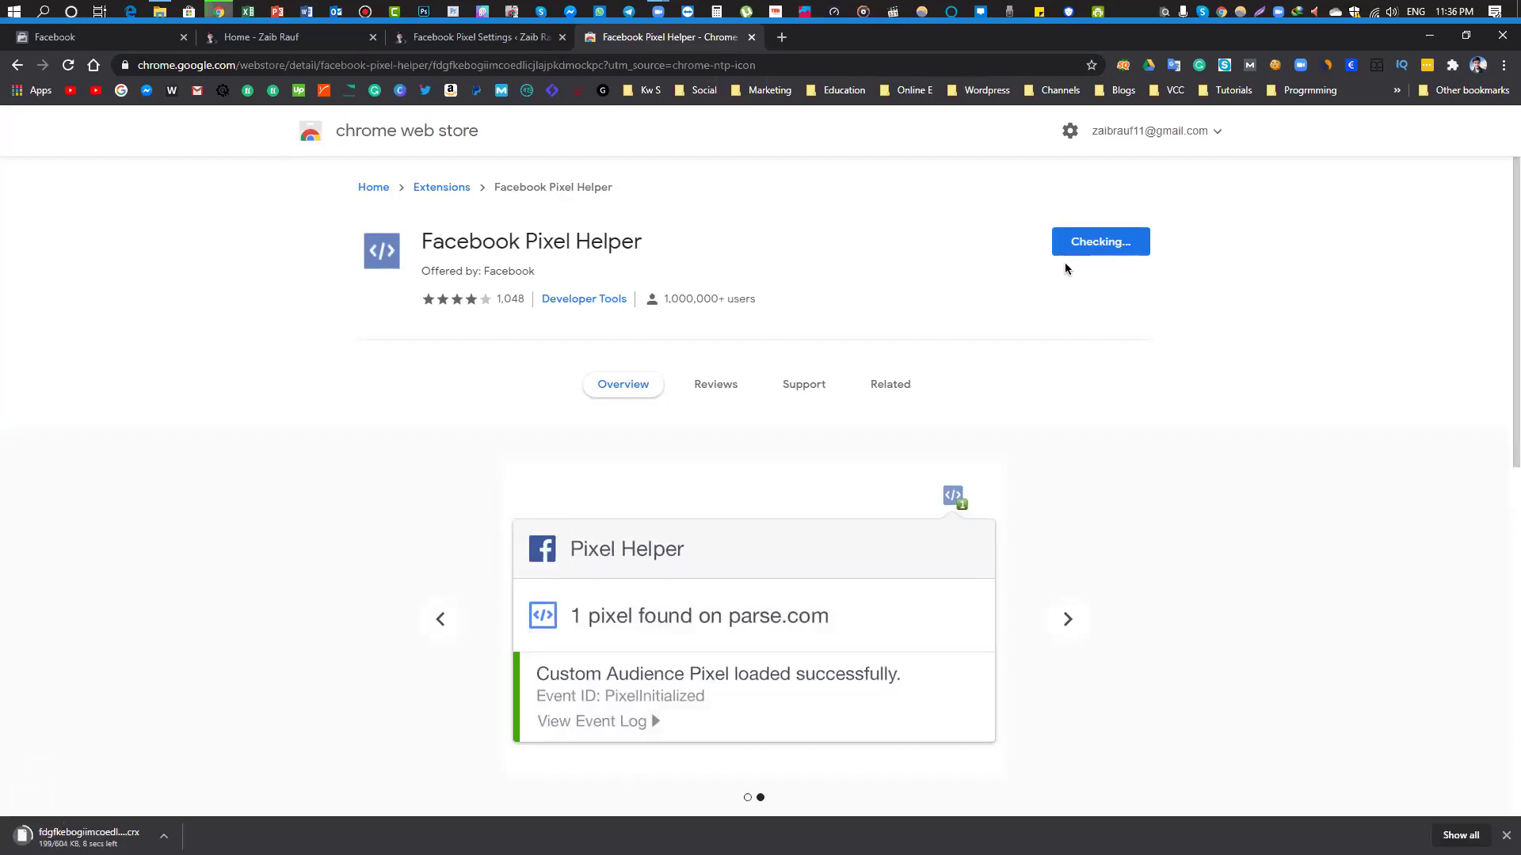
click(293, 41)
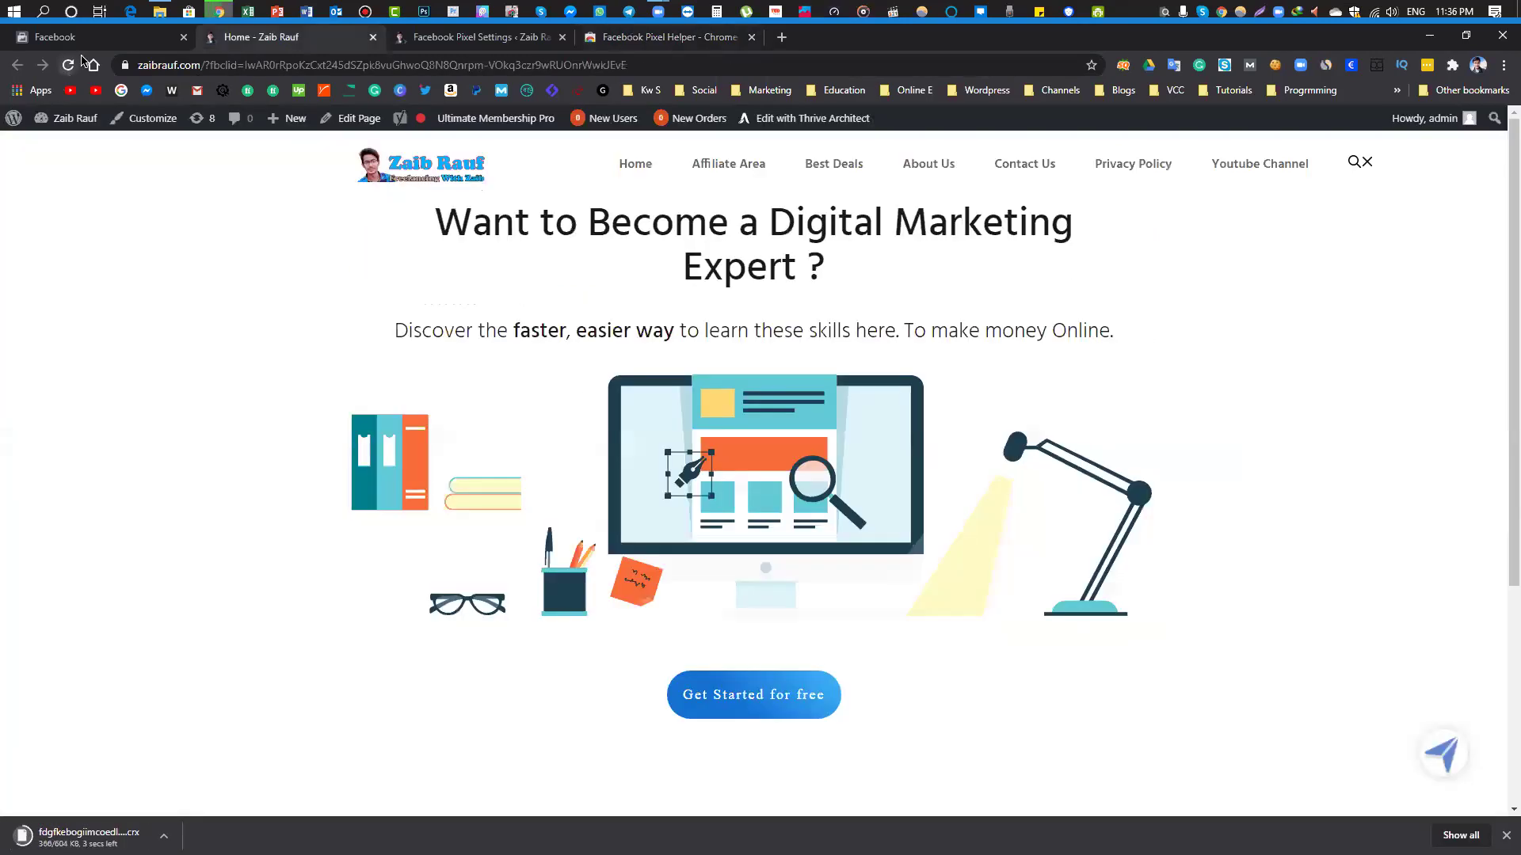
Send test traffic to zaibrauf.com again and close the duplicate homepage tab
click(87, 39)
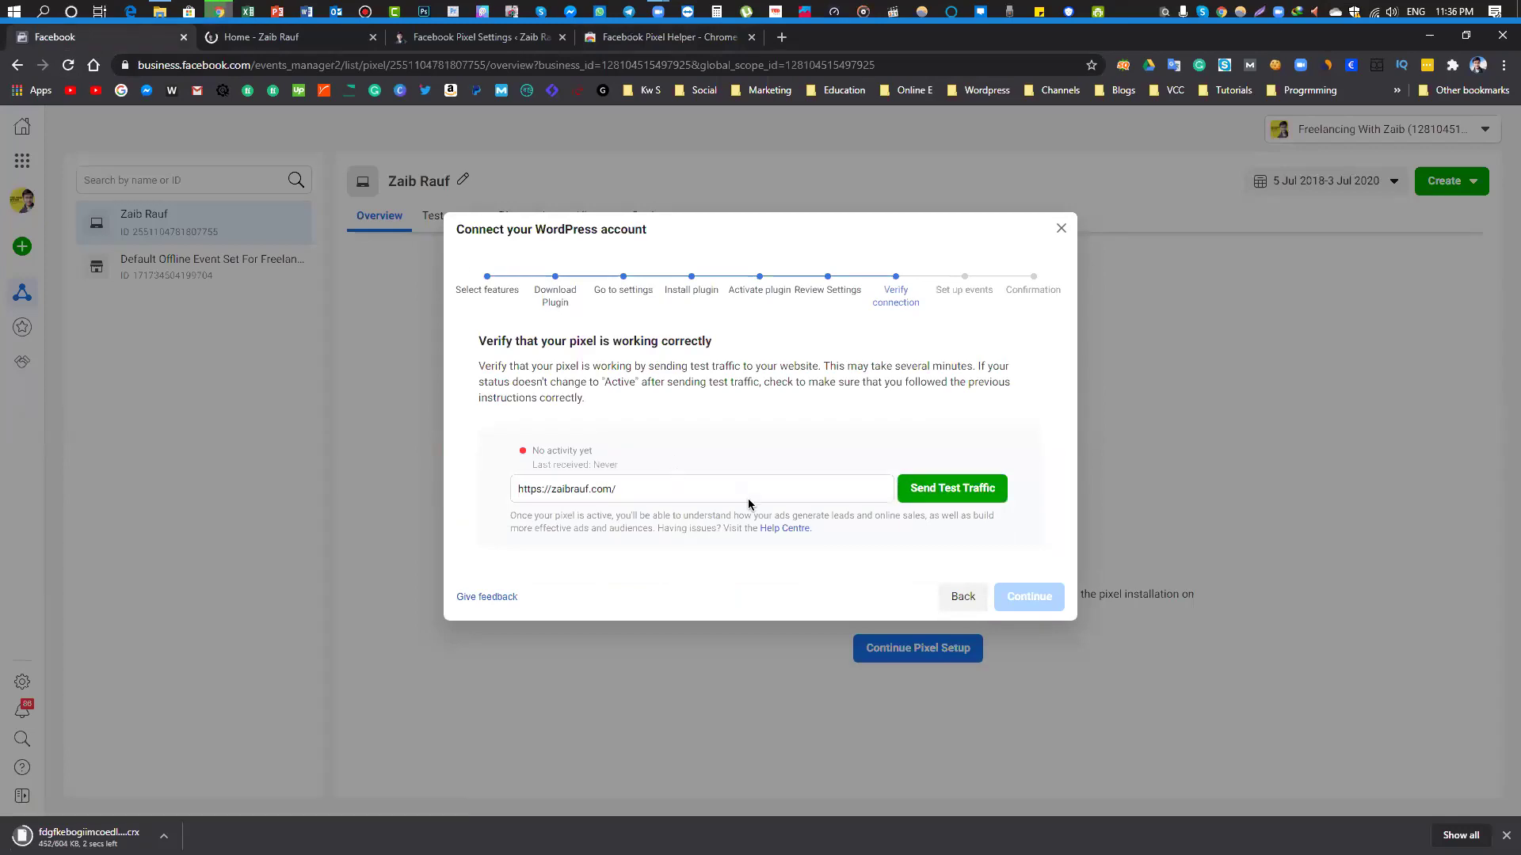
click(935, 491)
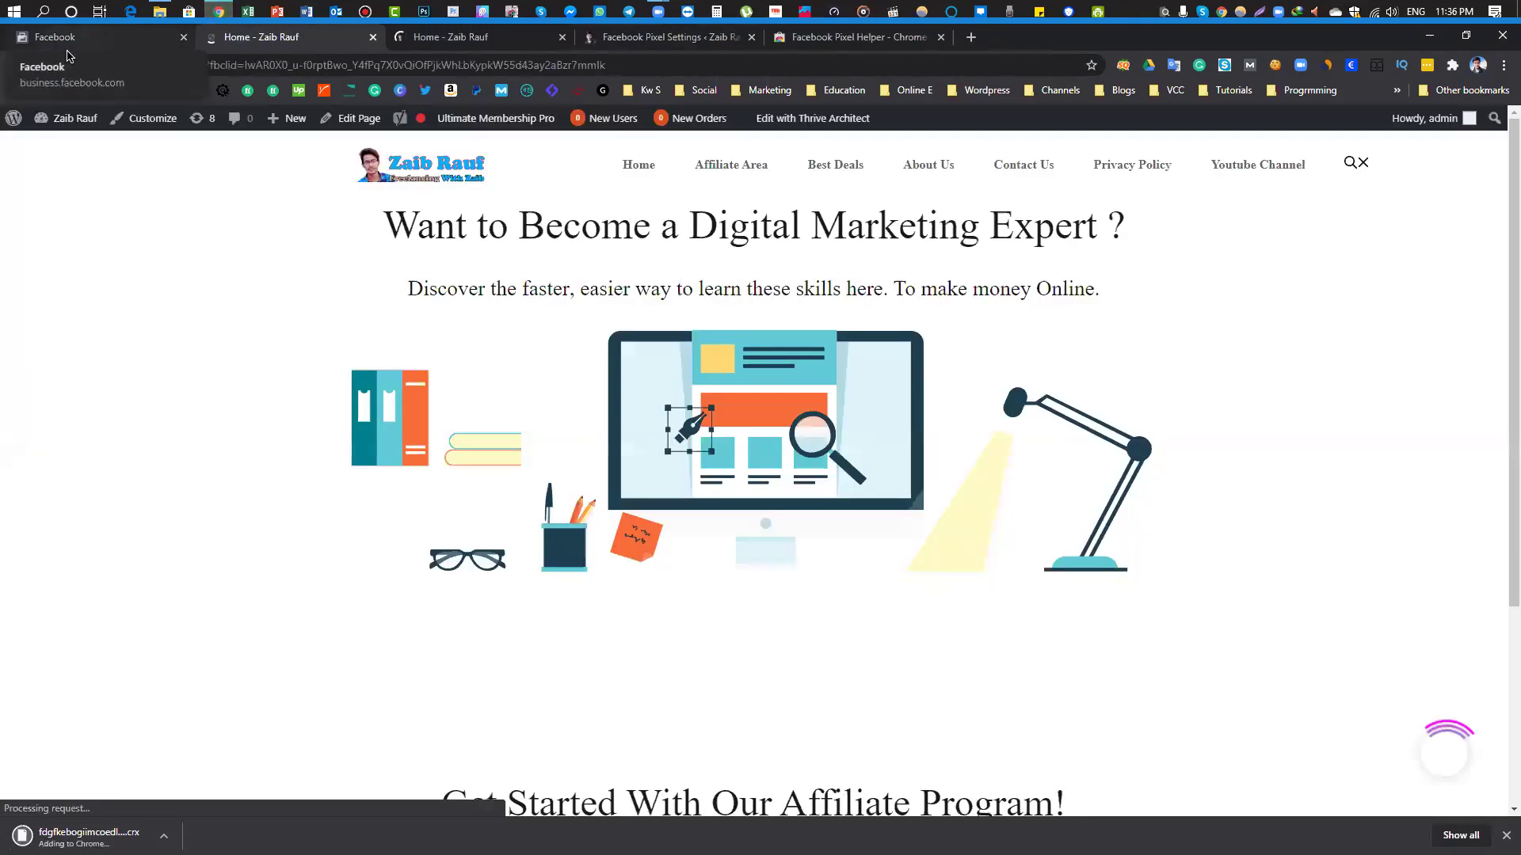
click(69, 37)
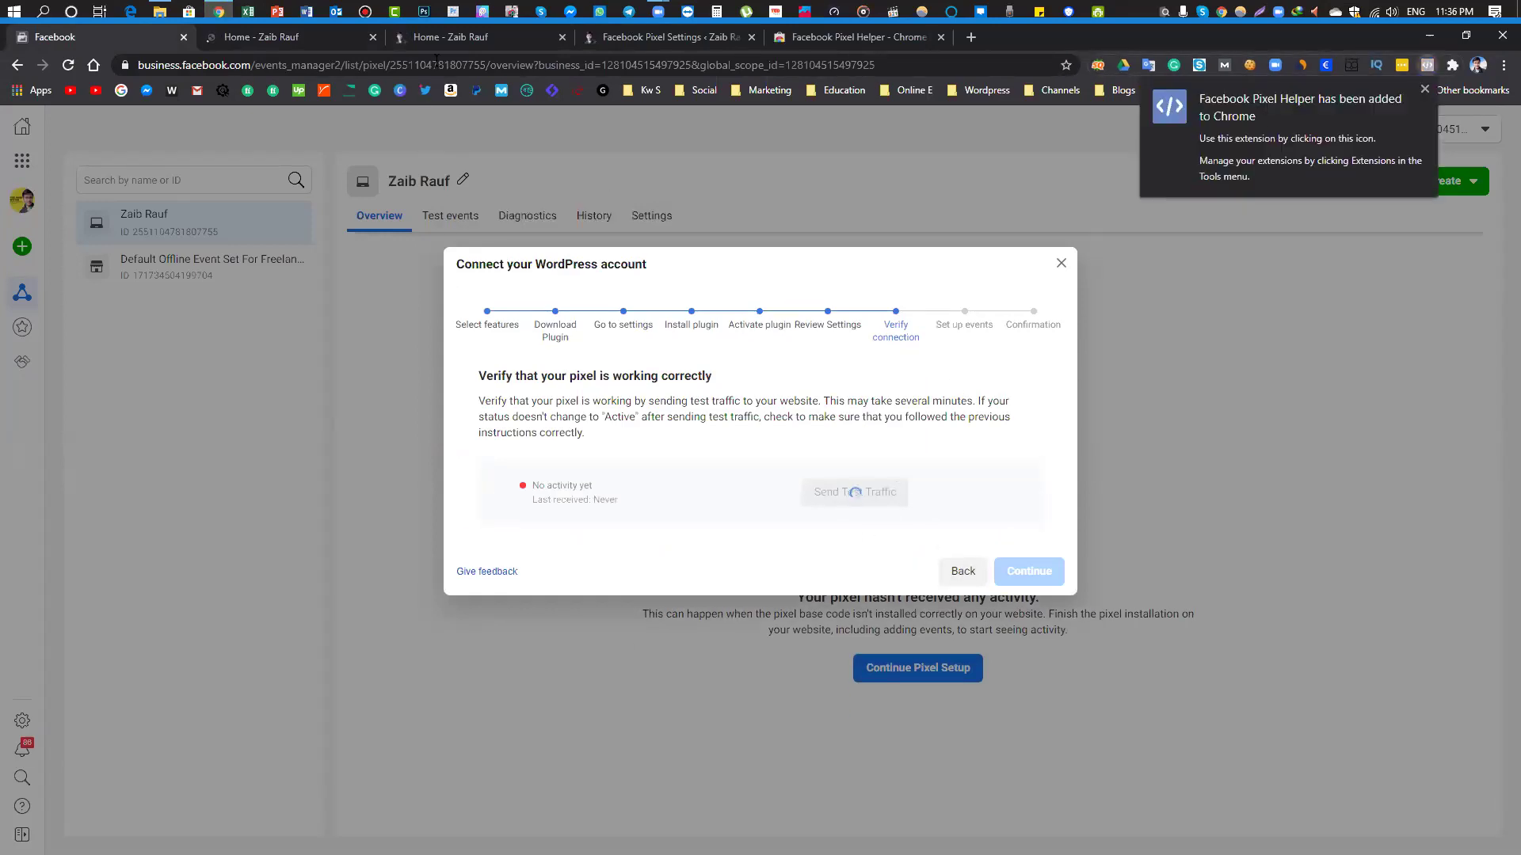
click(316, 40)
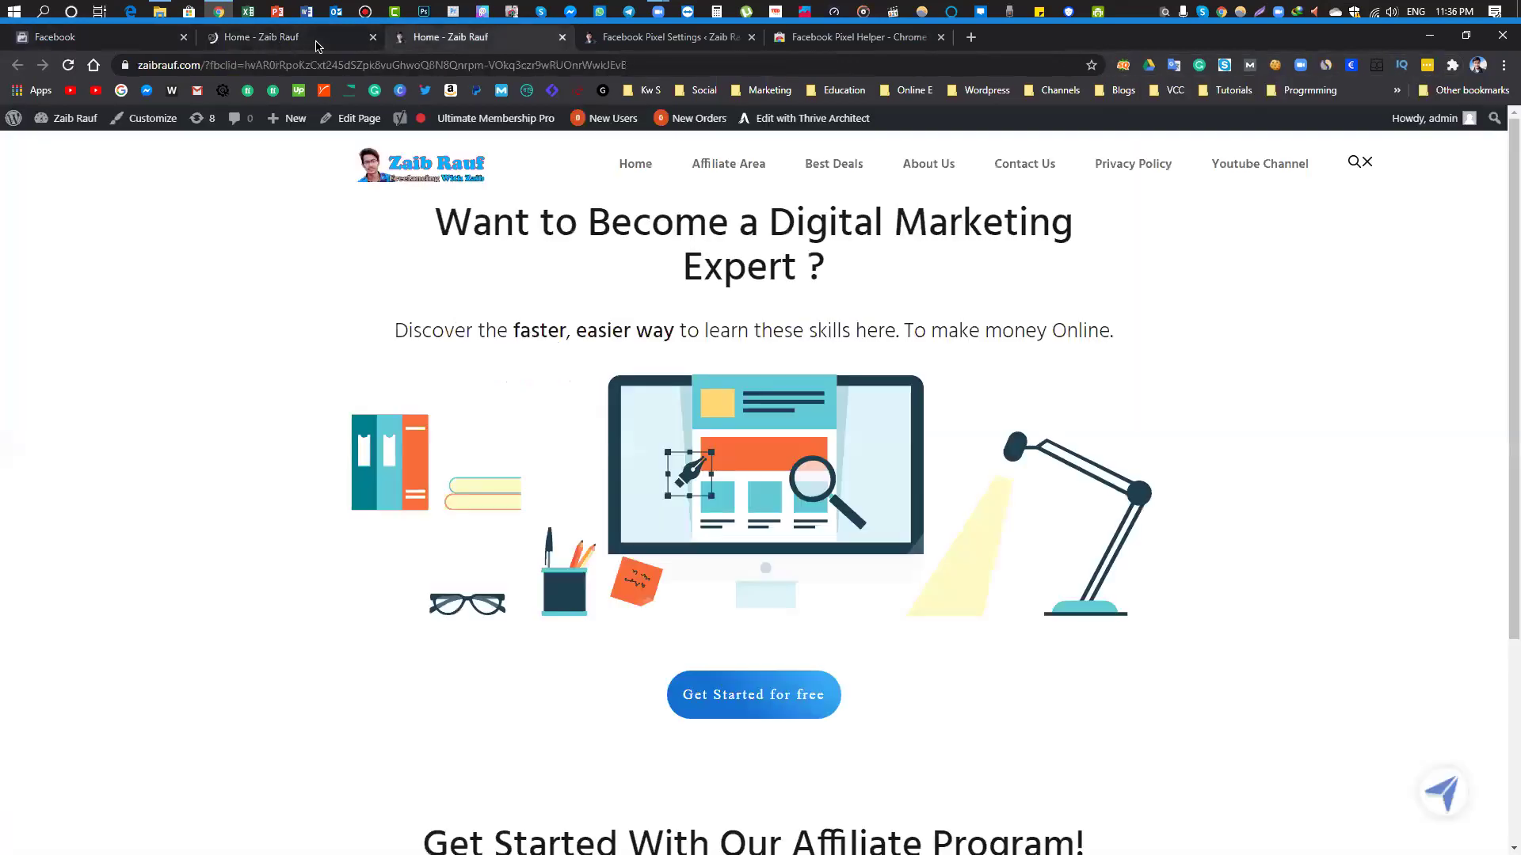
click(562, 37)
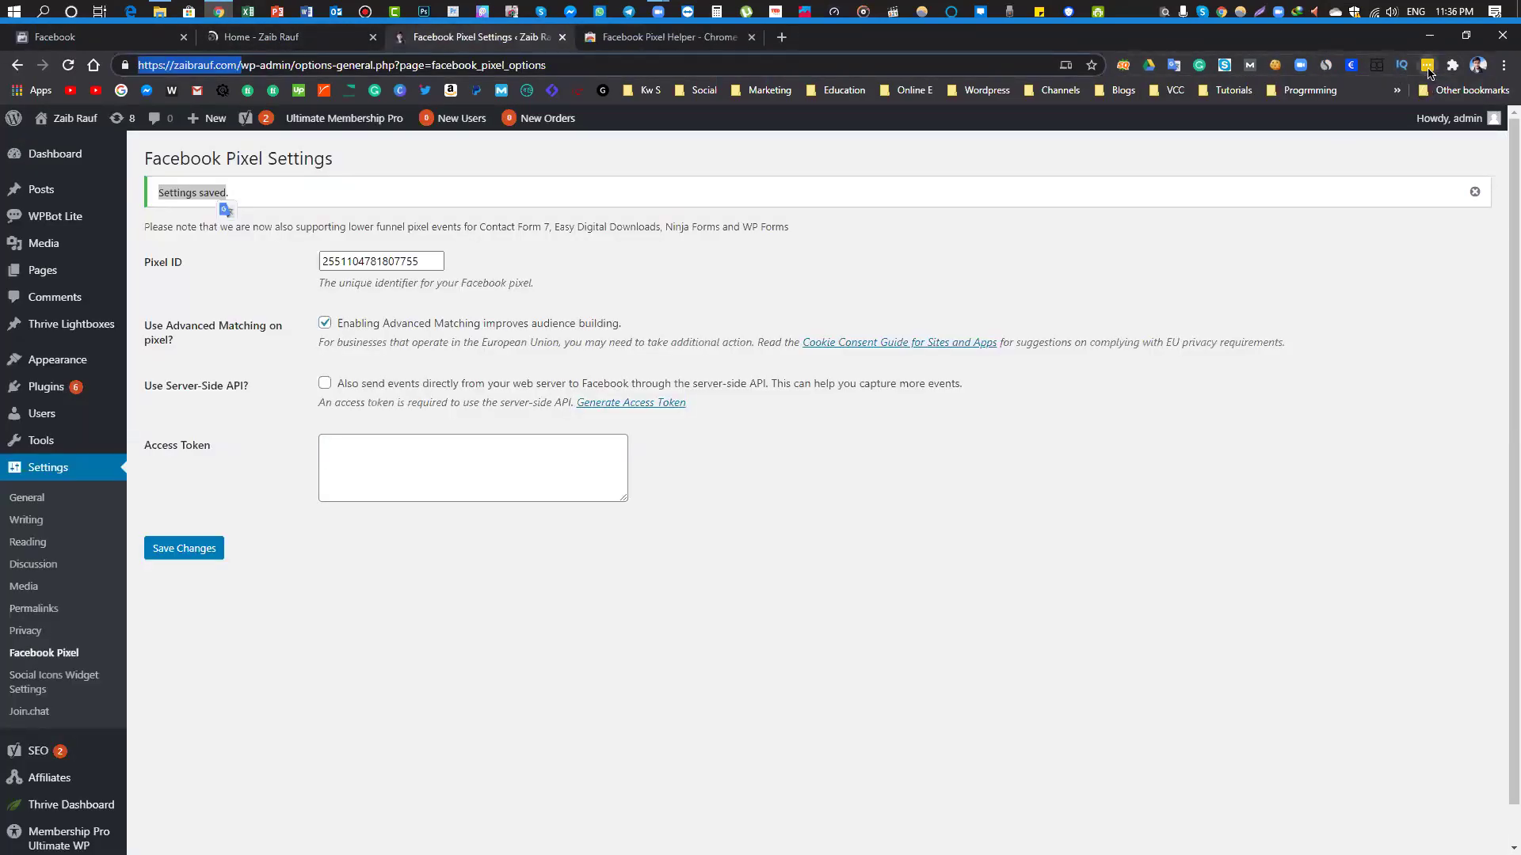
Pin Facebook Pixel Helper to the browser toolbar from the Extensions menu
click(1428, 66)
click(1428, 67)
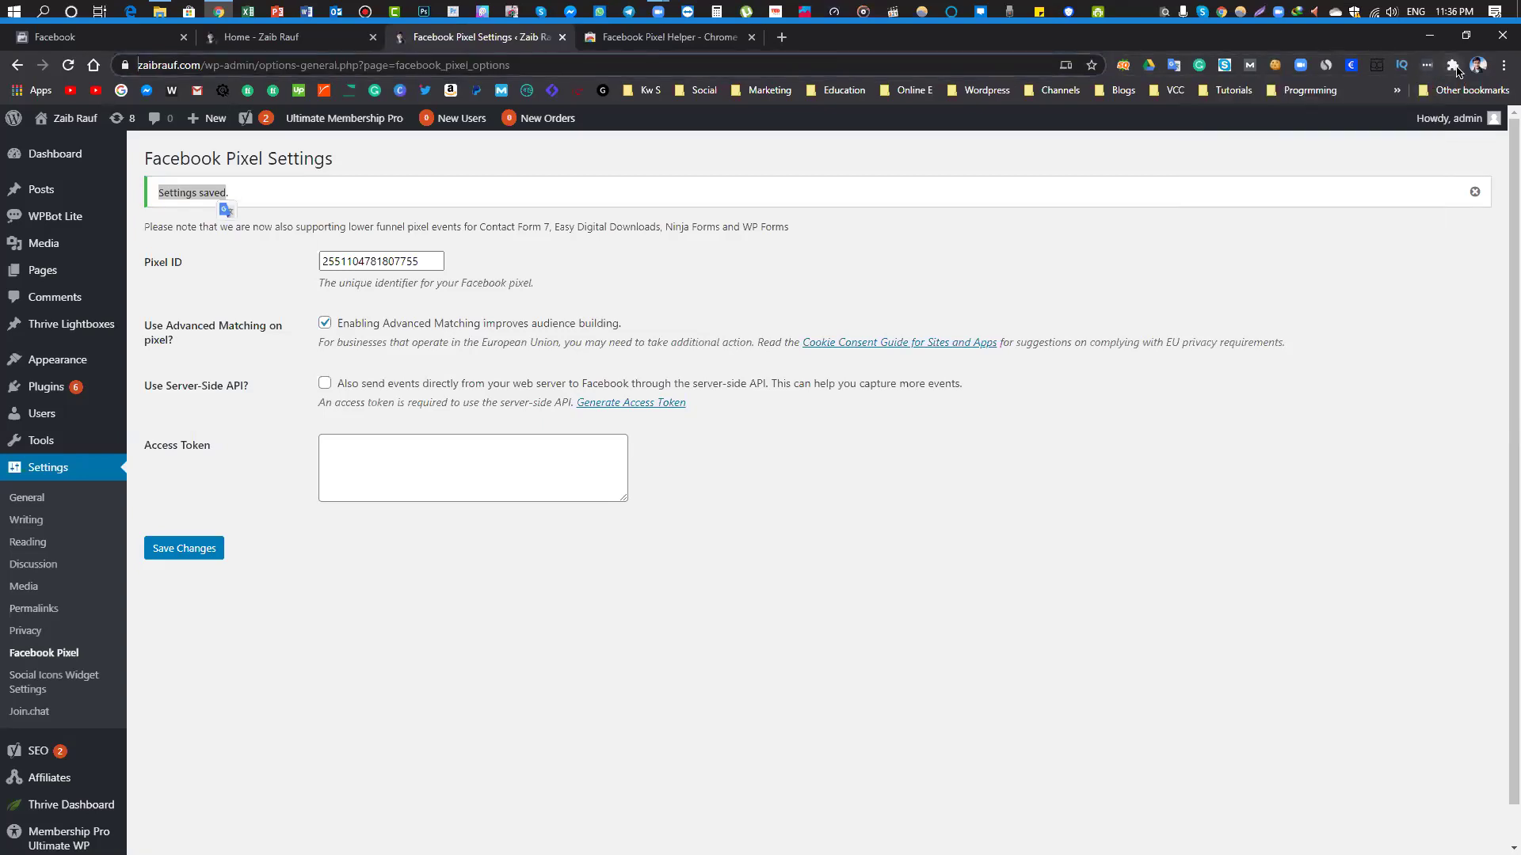
click(1453, 67)
click(1402, 244)
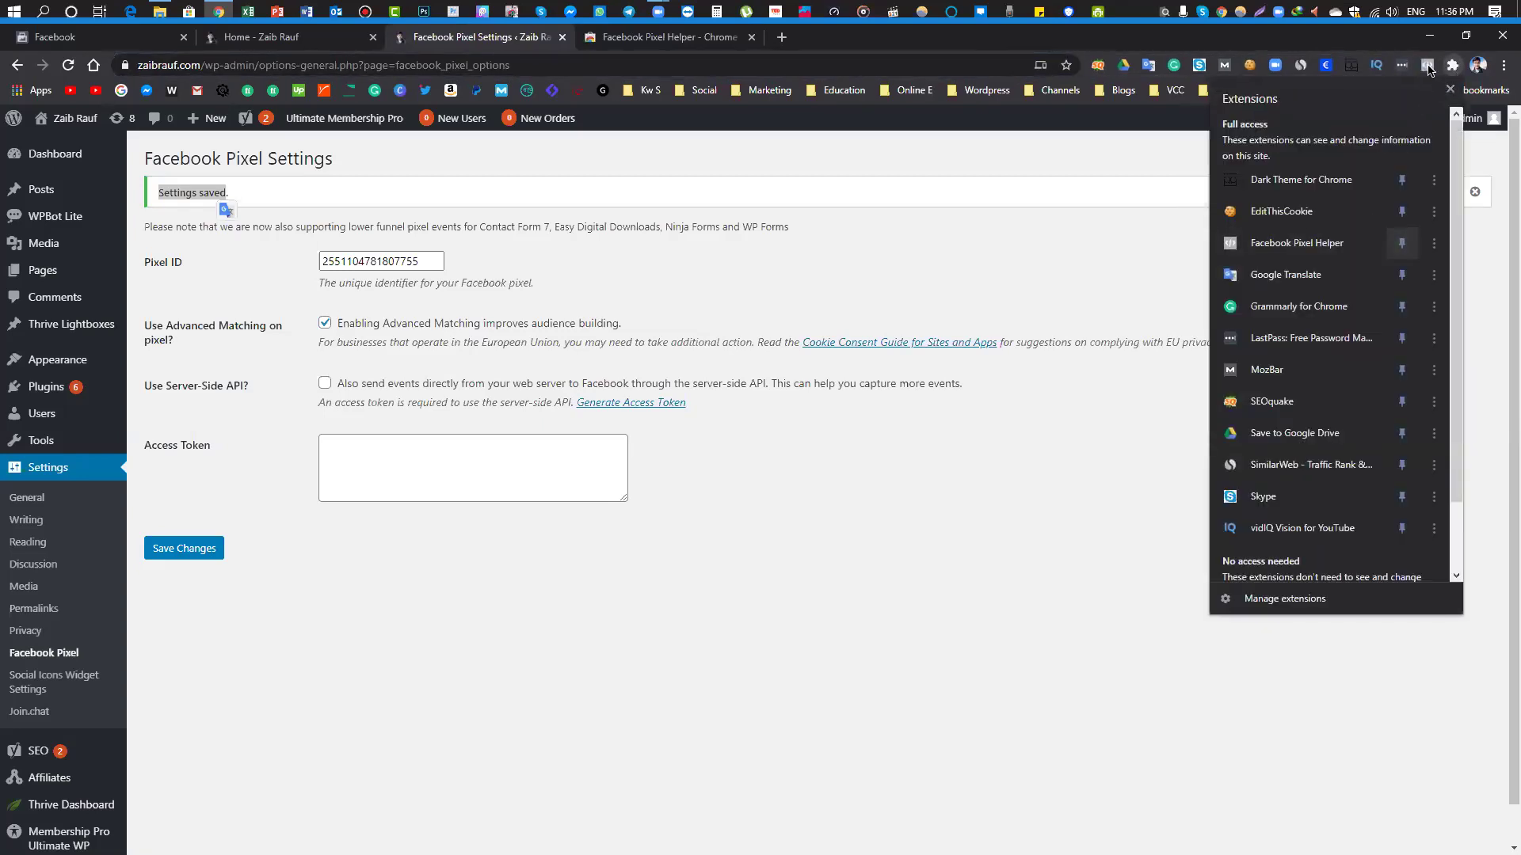
click(1157, 563)
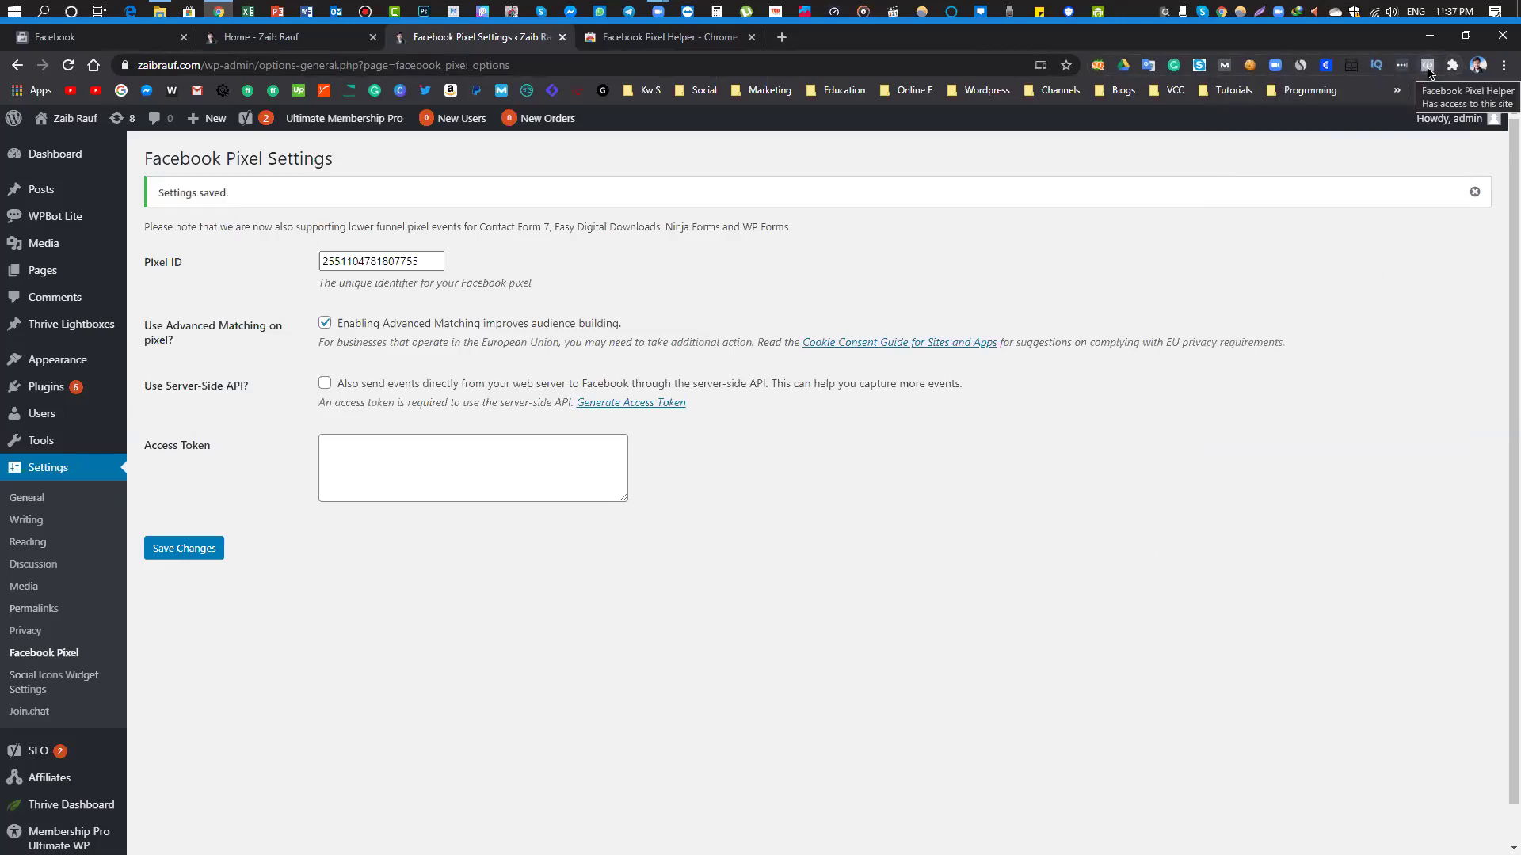
Run Pixel Helper on the WordPress page, which reports no pixels found
click(1428, 68)
drag(1134, 147, 1210, 148)
click(1192, 150)
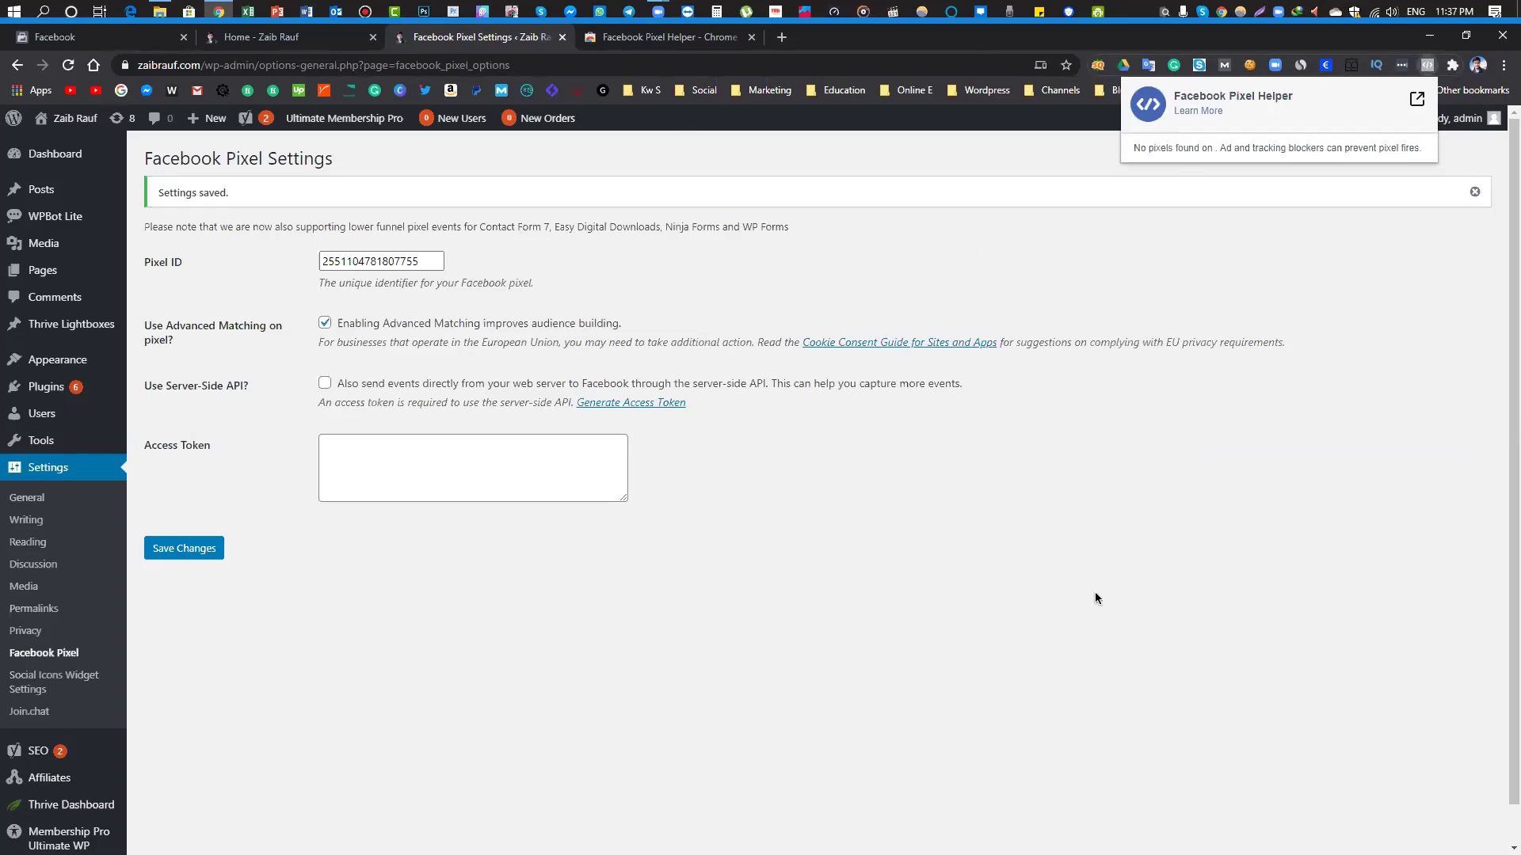
click(103, 37)
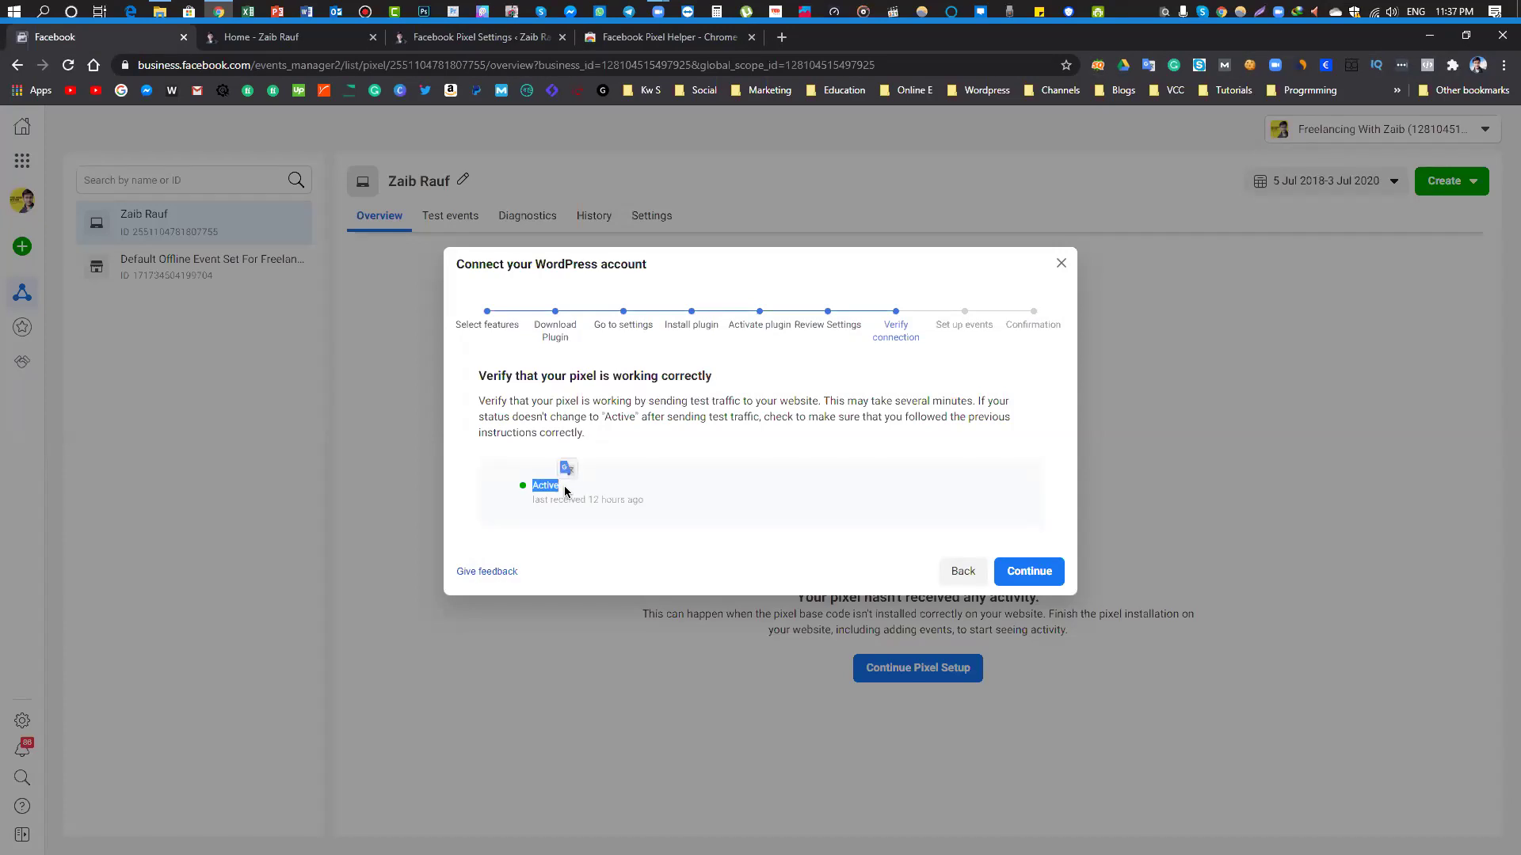
Confirm the pixel status reads Active and continue past Verify connection
click(608, 497)
drag(522, 485, 557, 486)
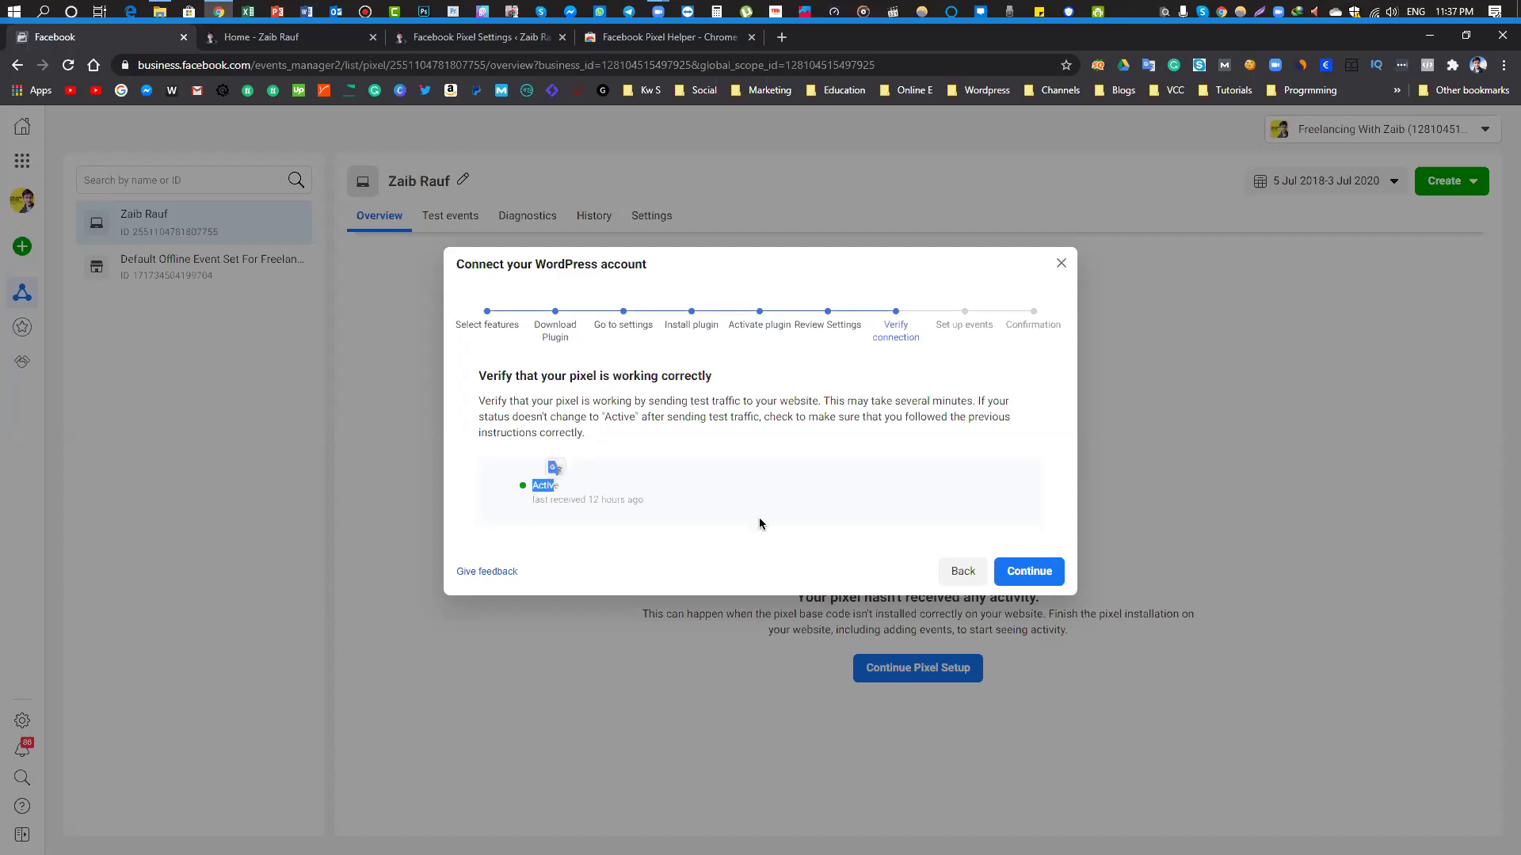
click(1029, 572)
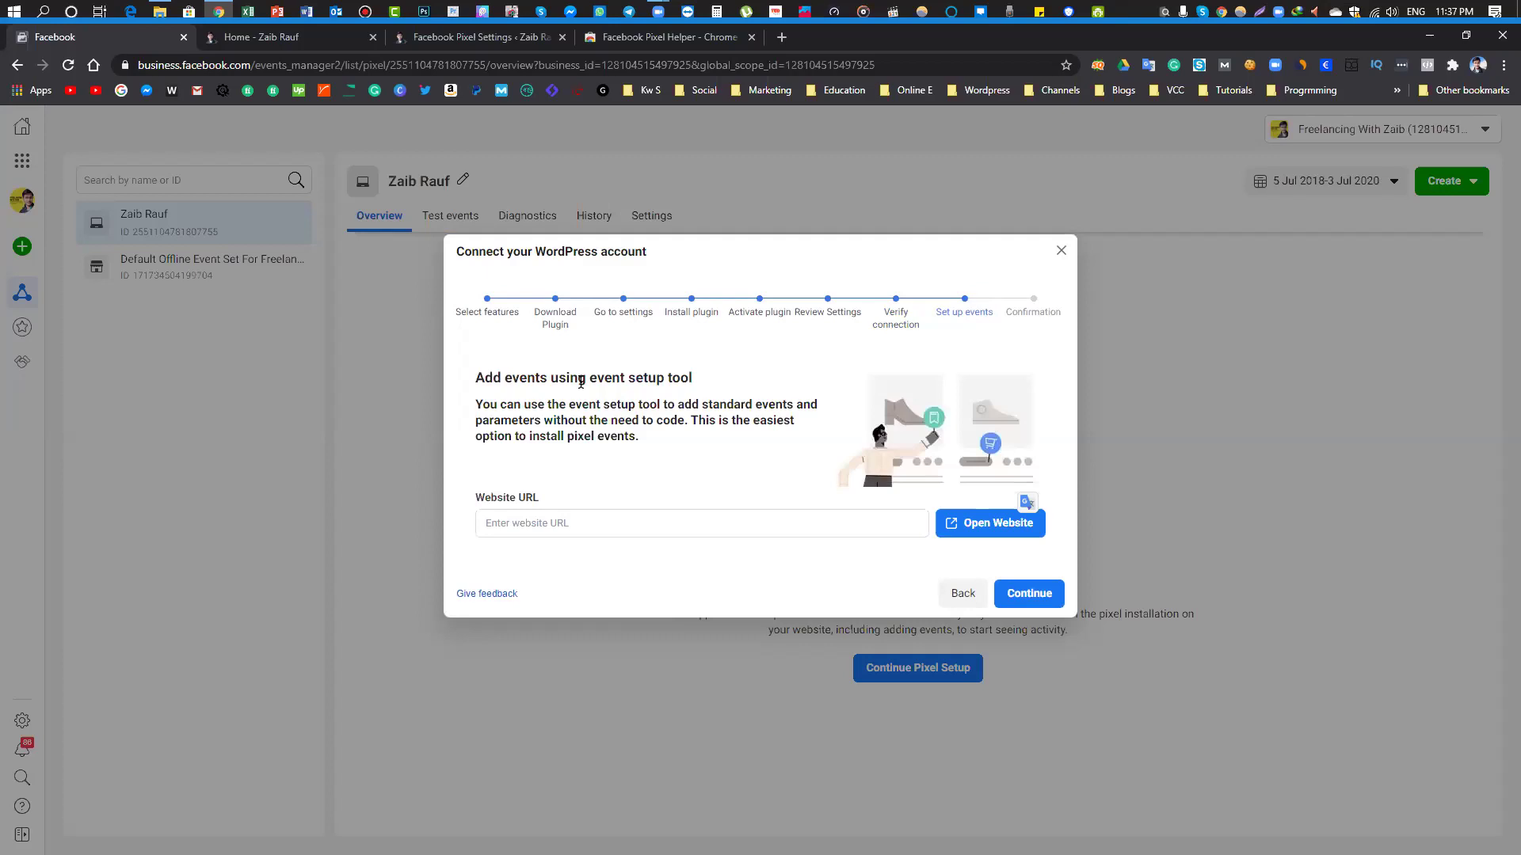
right_click(527, 519)
click(570, 646)
click(1019, 517)
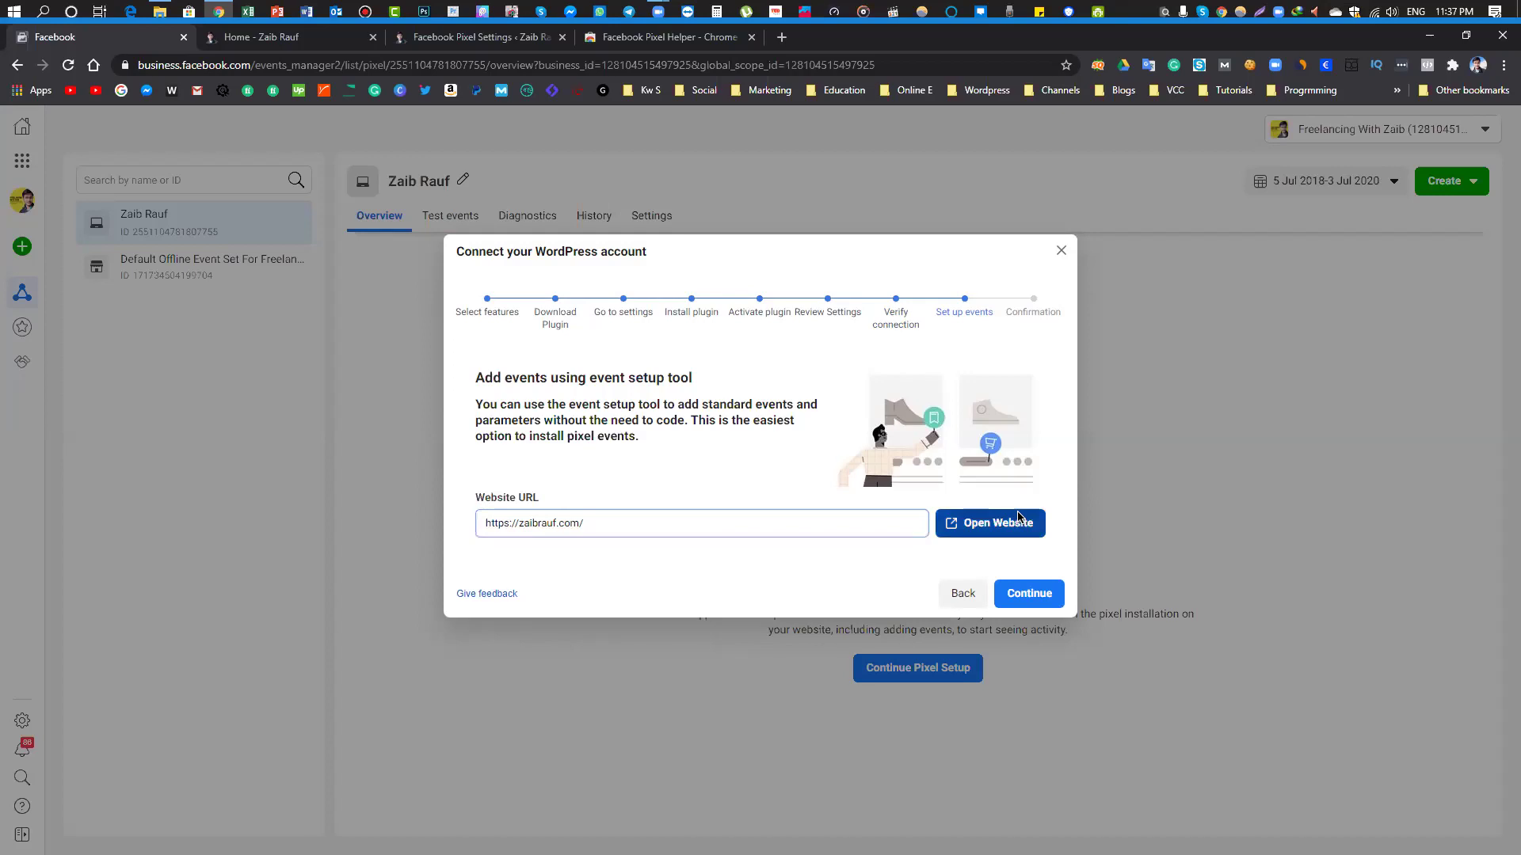
key(ctrl+shift+Tab)
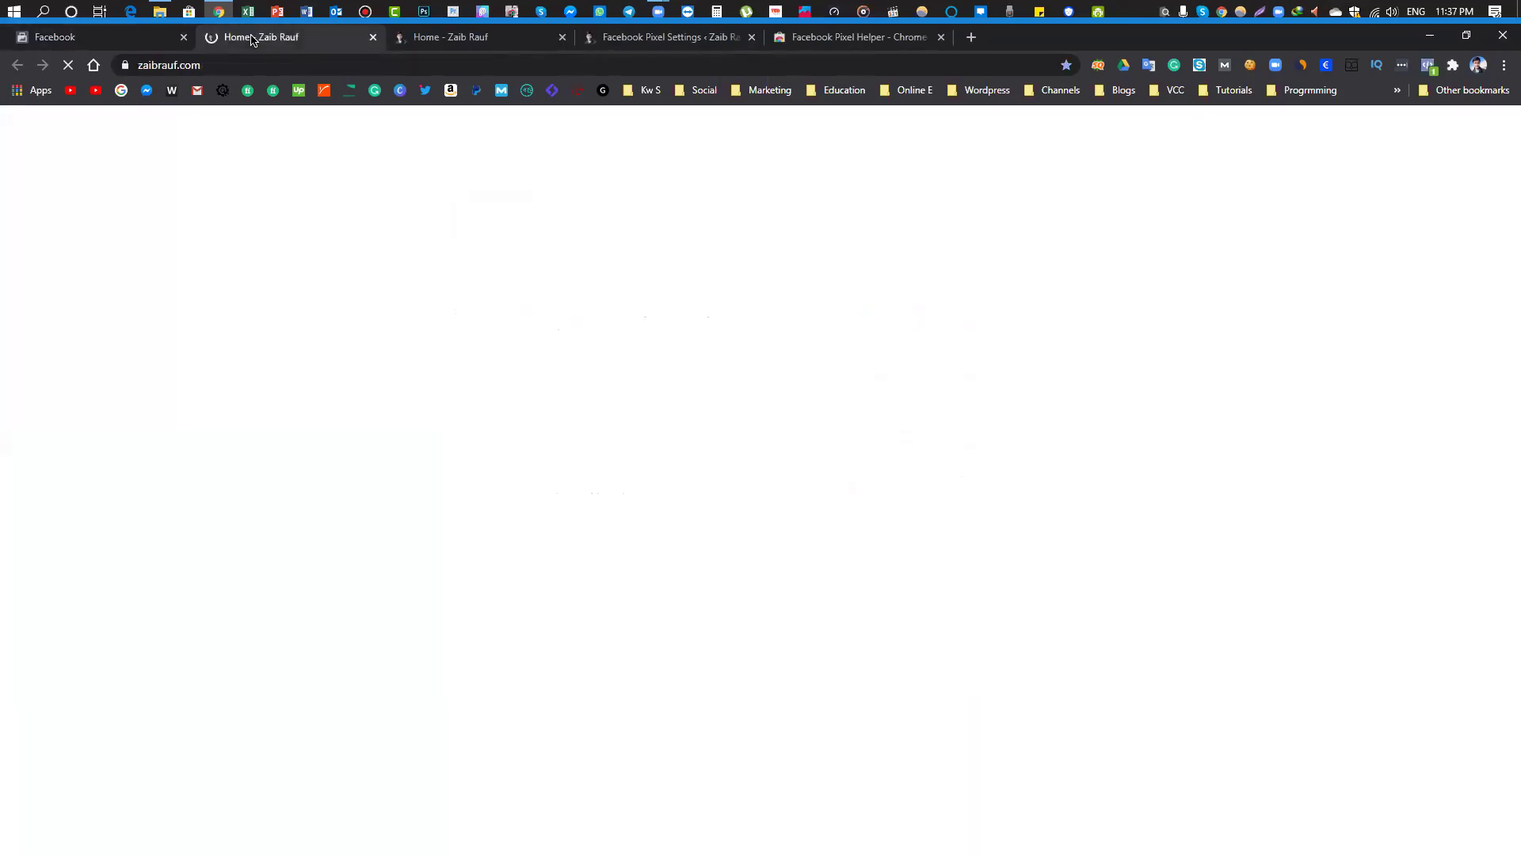
click(237, 42)
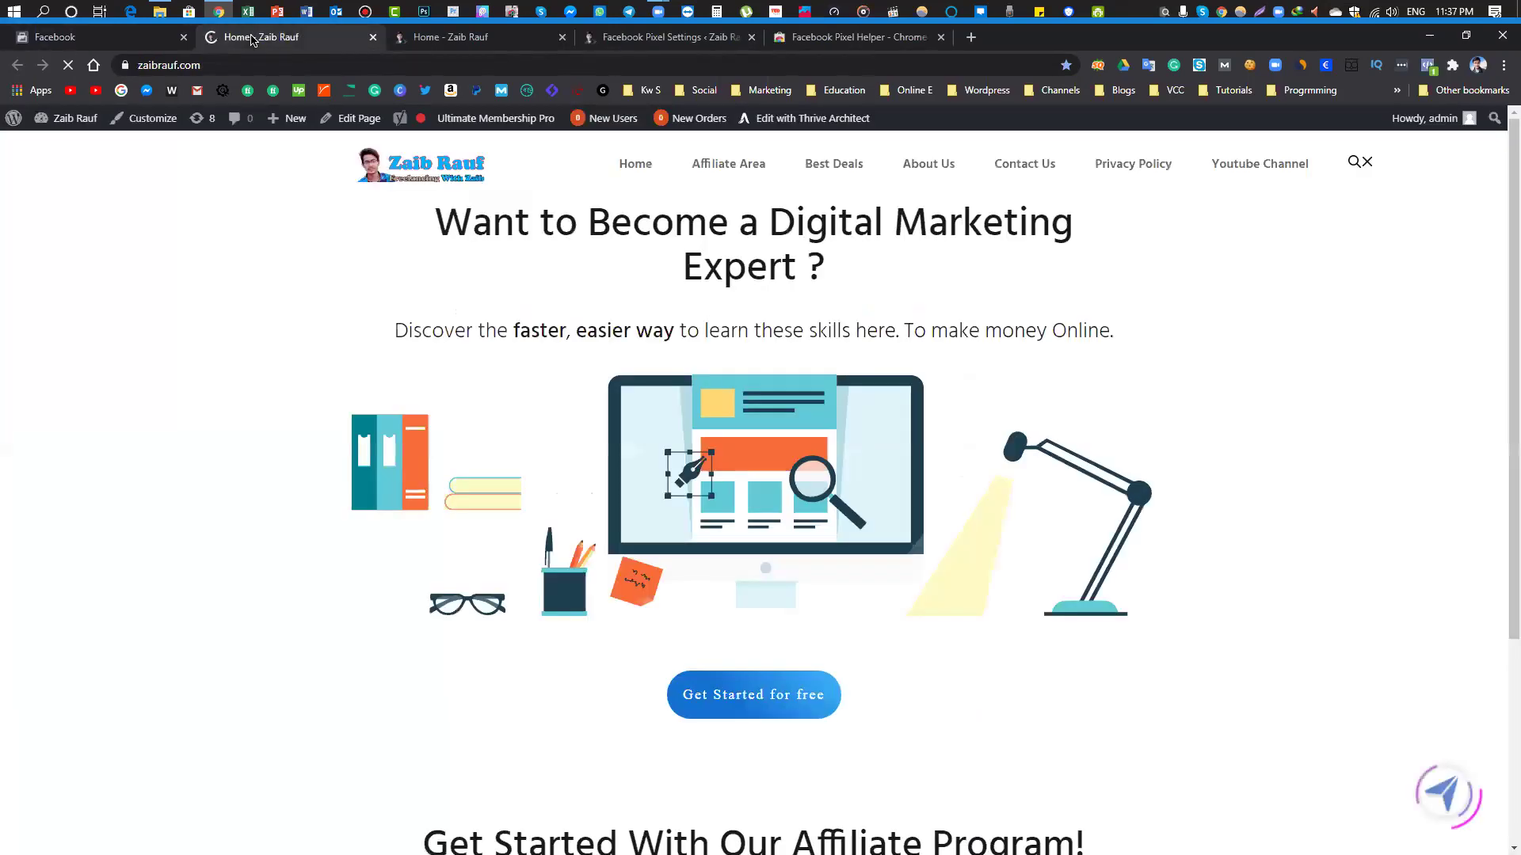
click(133, 46)
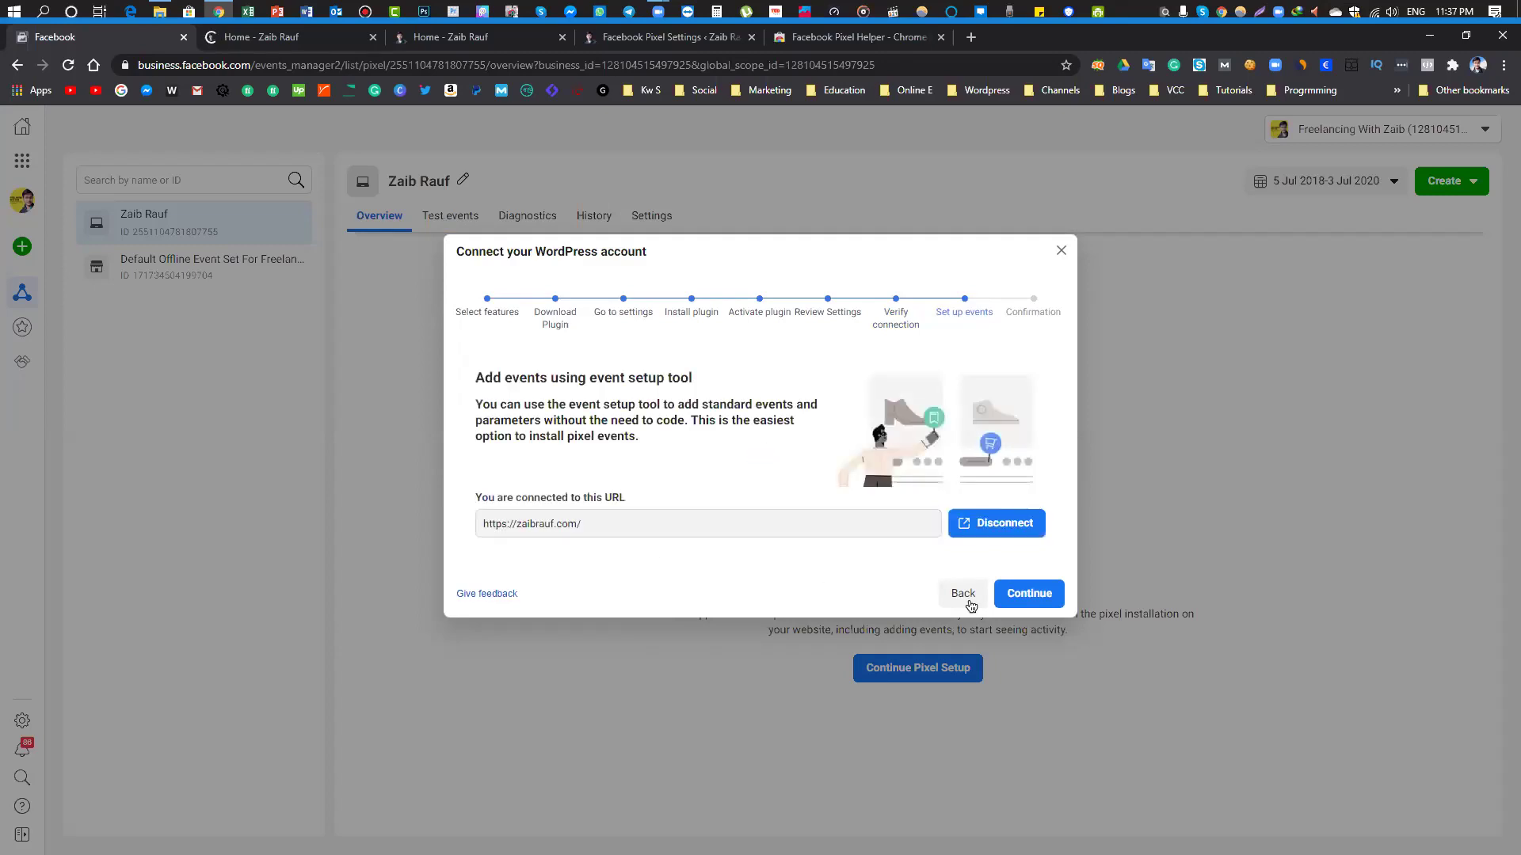
click(1021, 597)
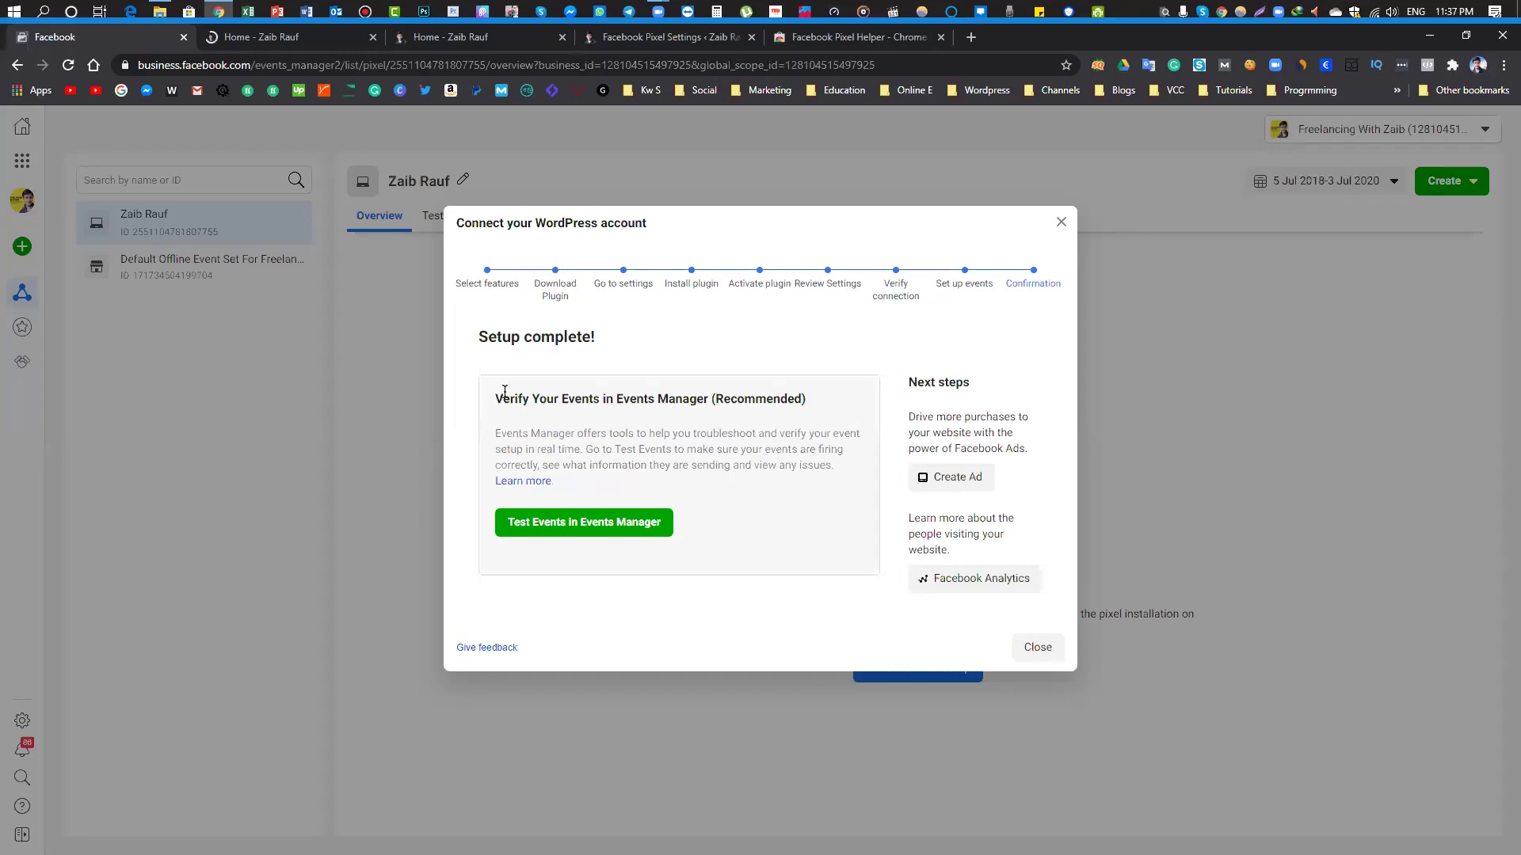
Launch Test Events from the Setup complete dialog to open zaibrauf.com
drag(504, 399, 754, 412)
click(745, 404)
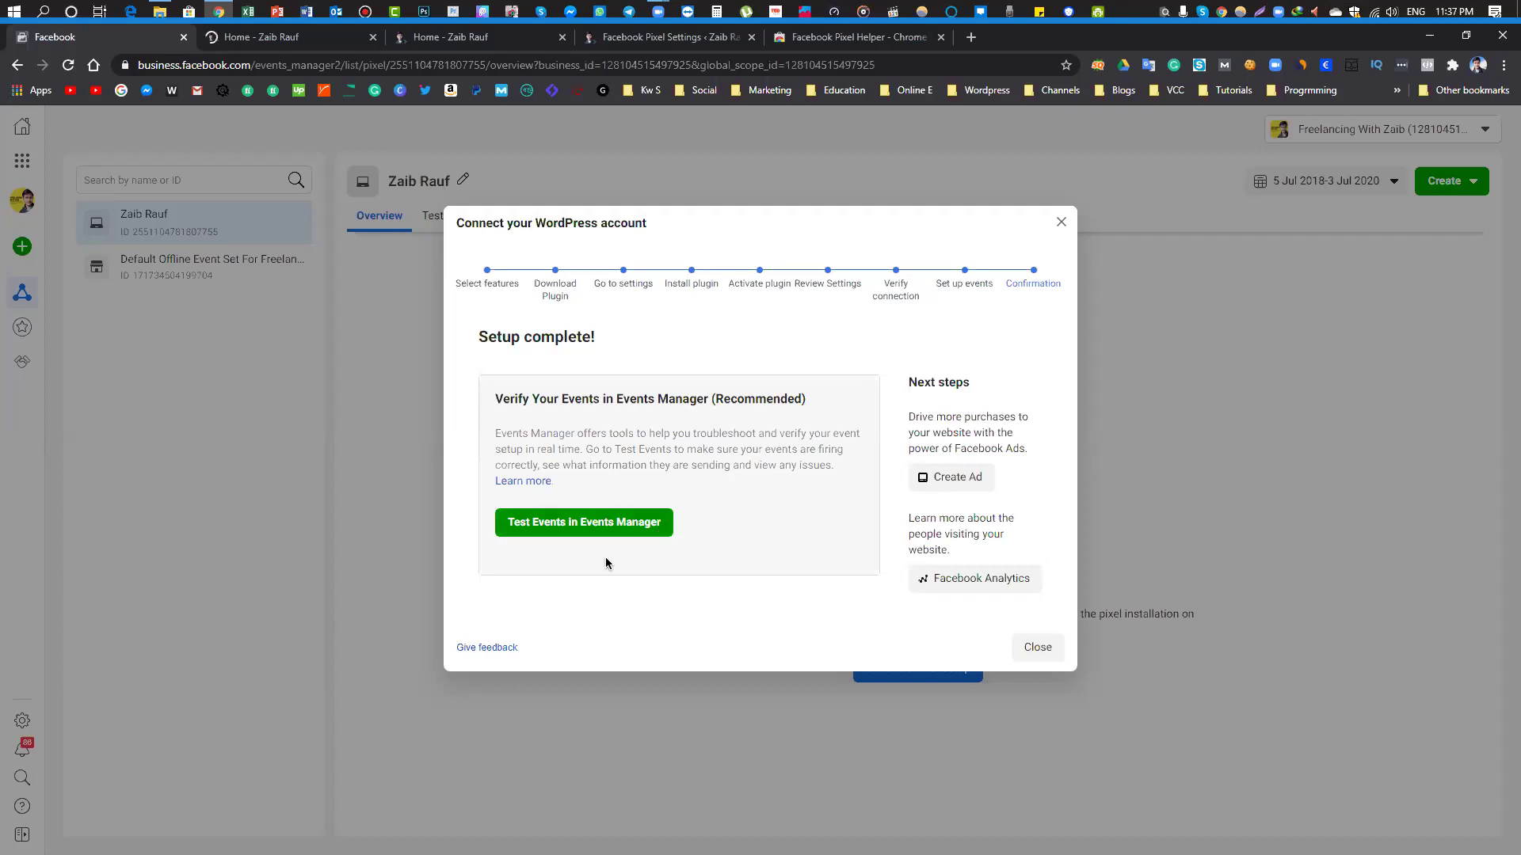
click(583, 525)
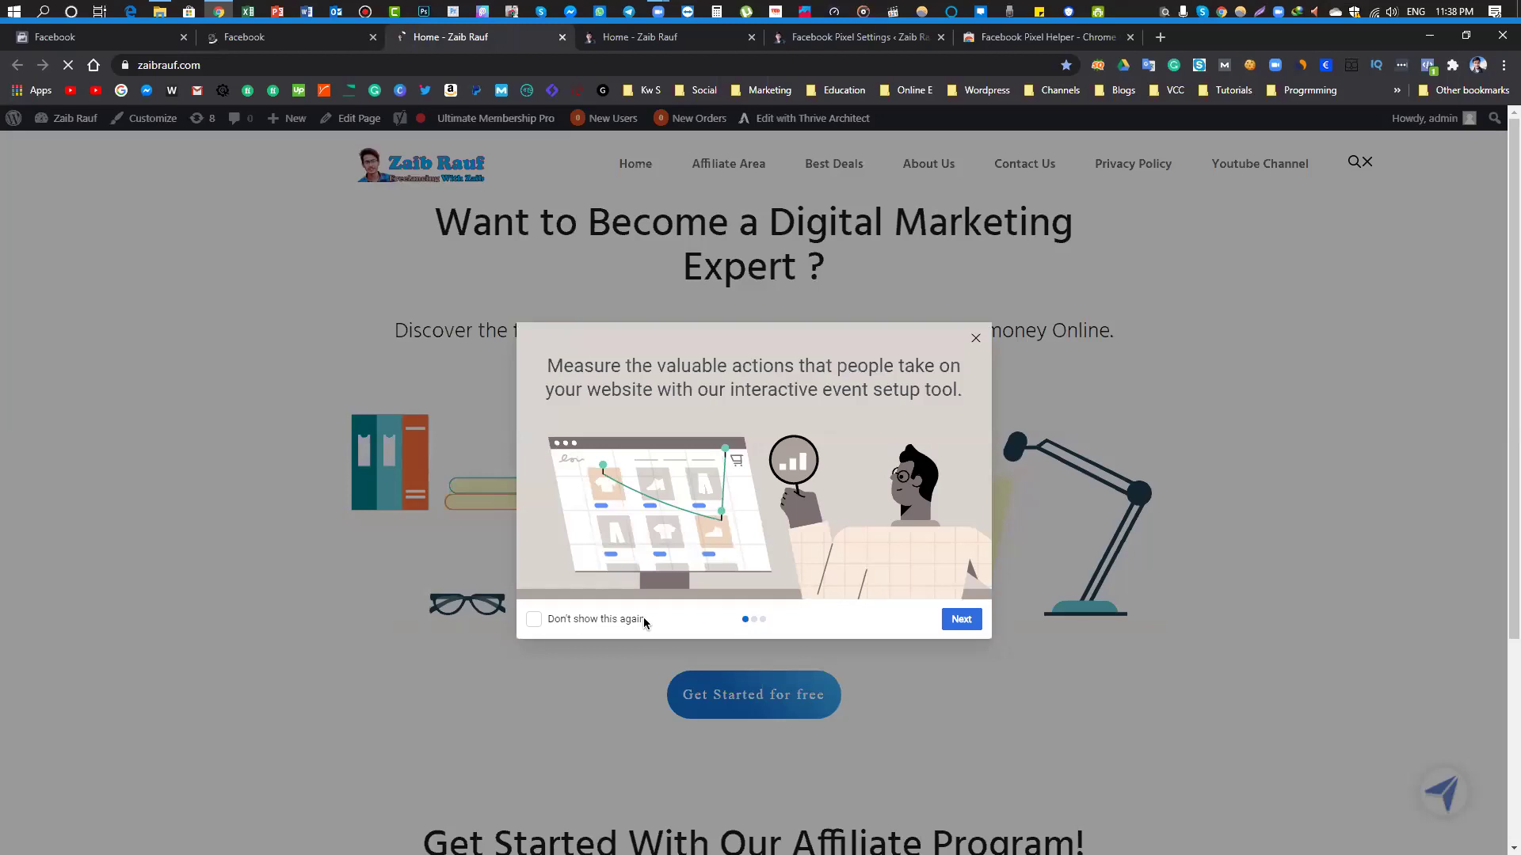
Step through the Event Setup Tool introduction pages to start the tool
click(947, 620)
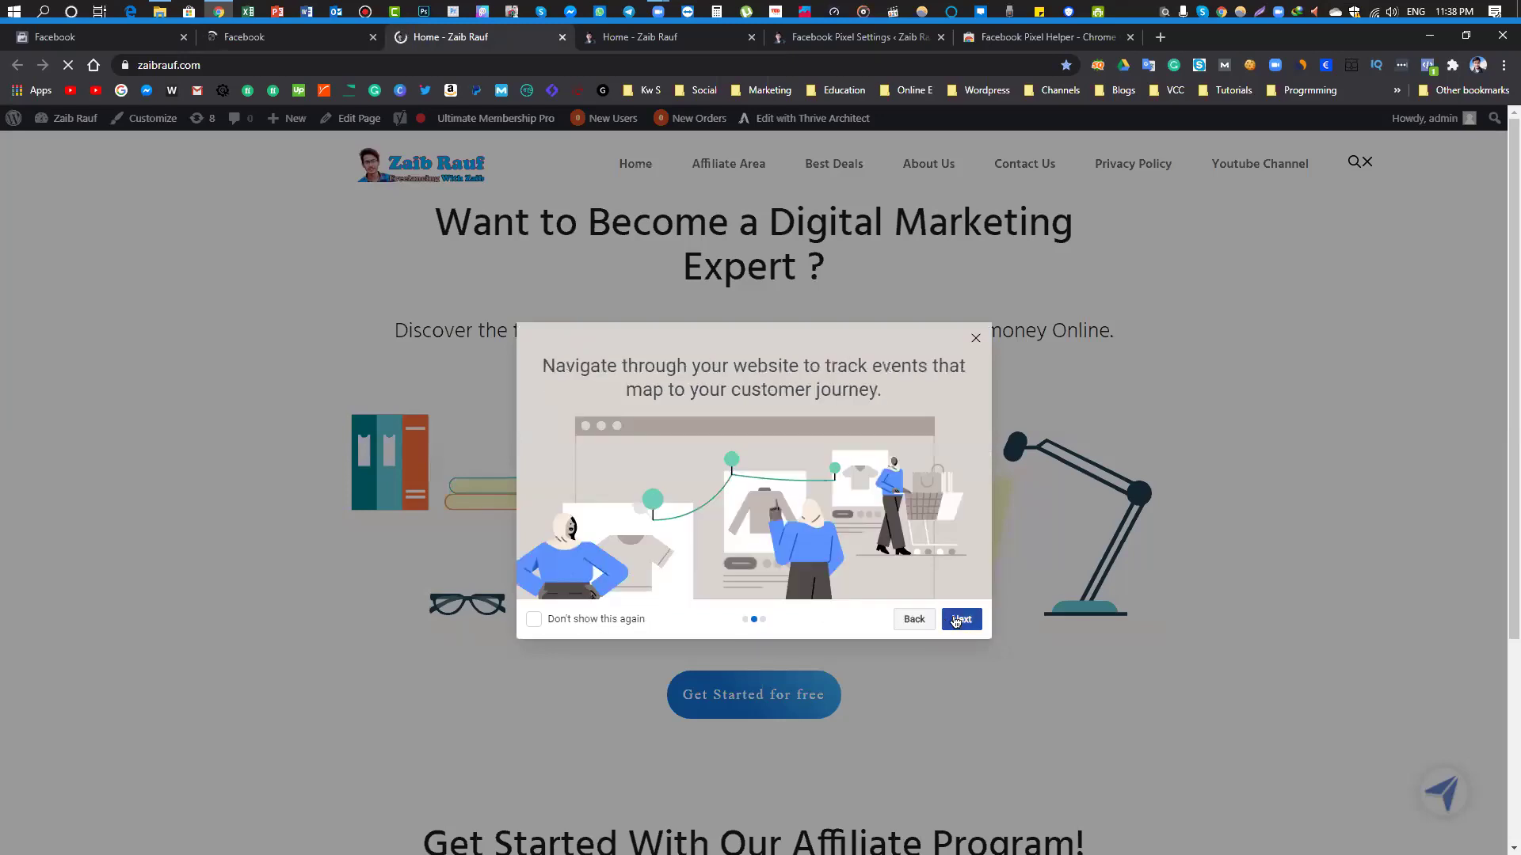
click(953, 621)
click(953, 619)
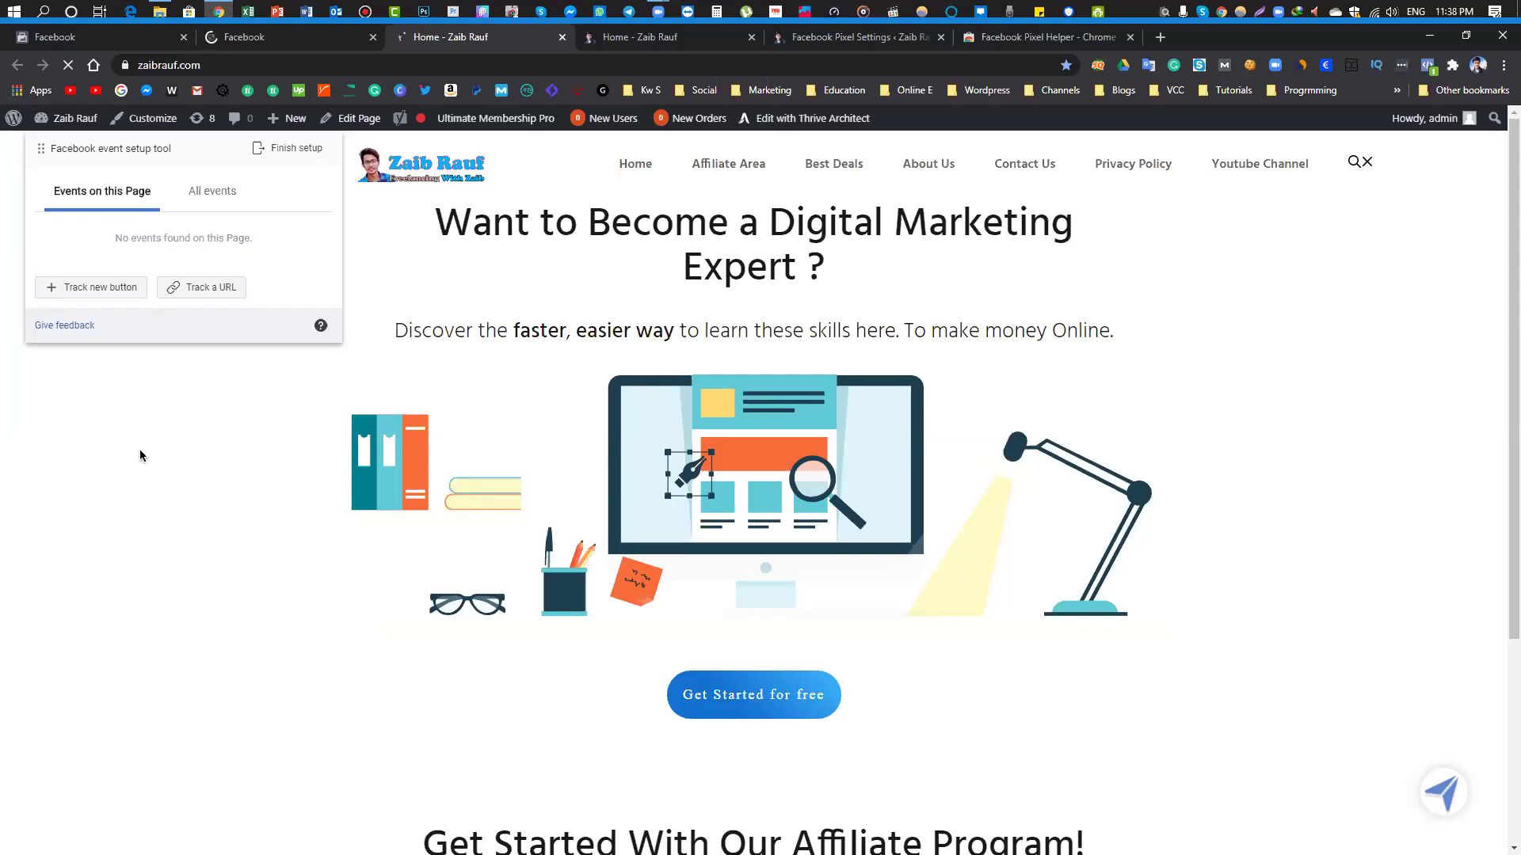
Track the Get Started for free button and browse the event type list
click(82, 291)
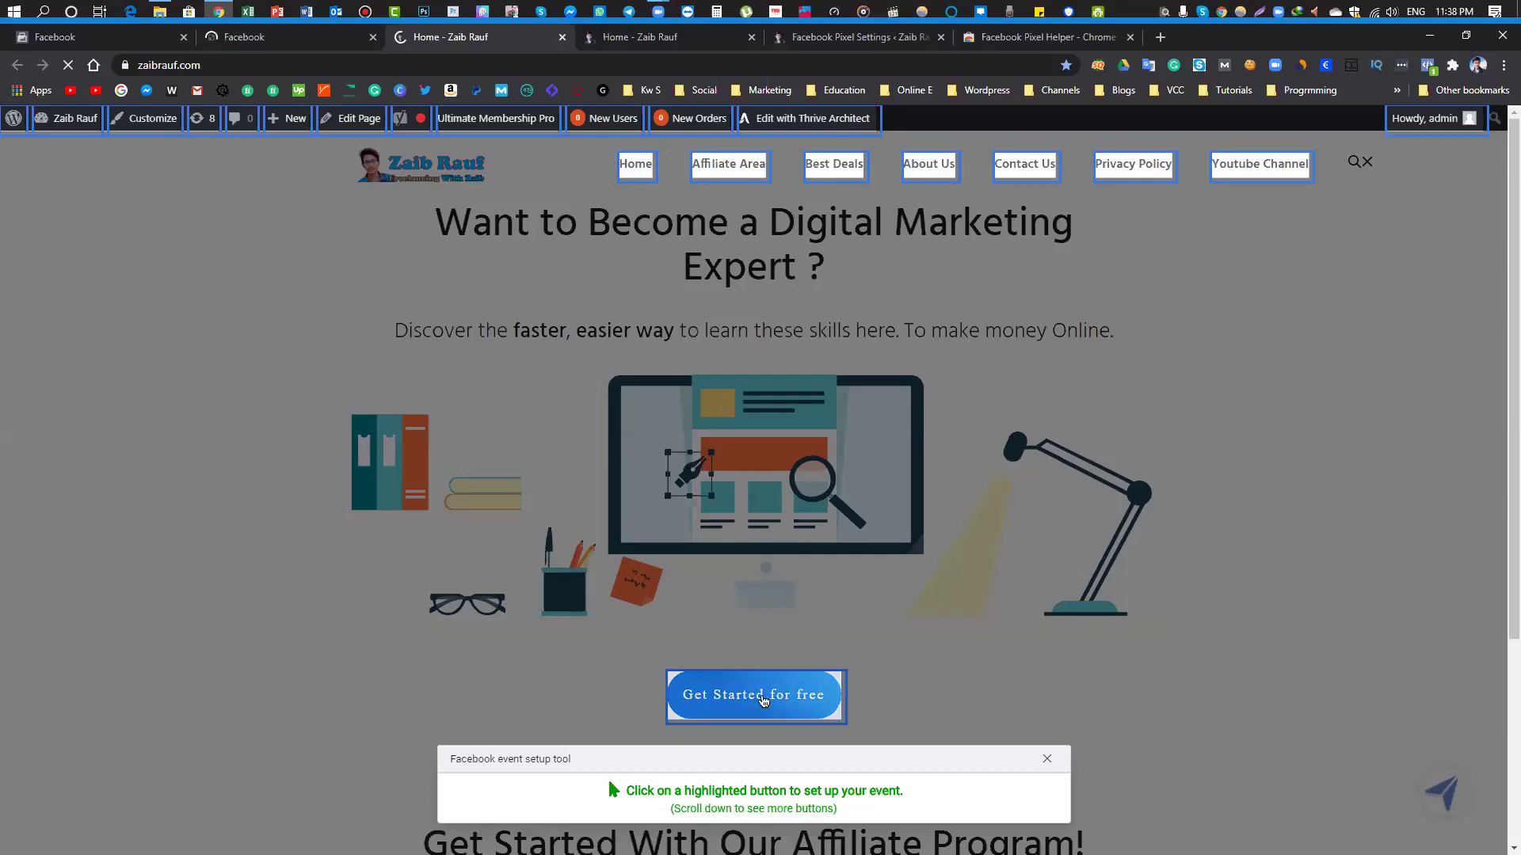
click(763, 700)
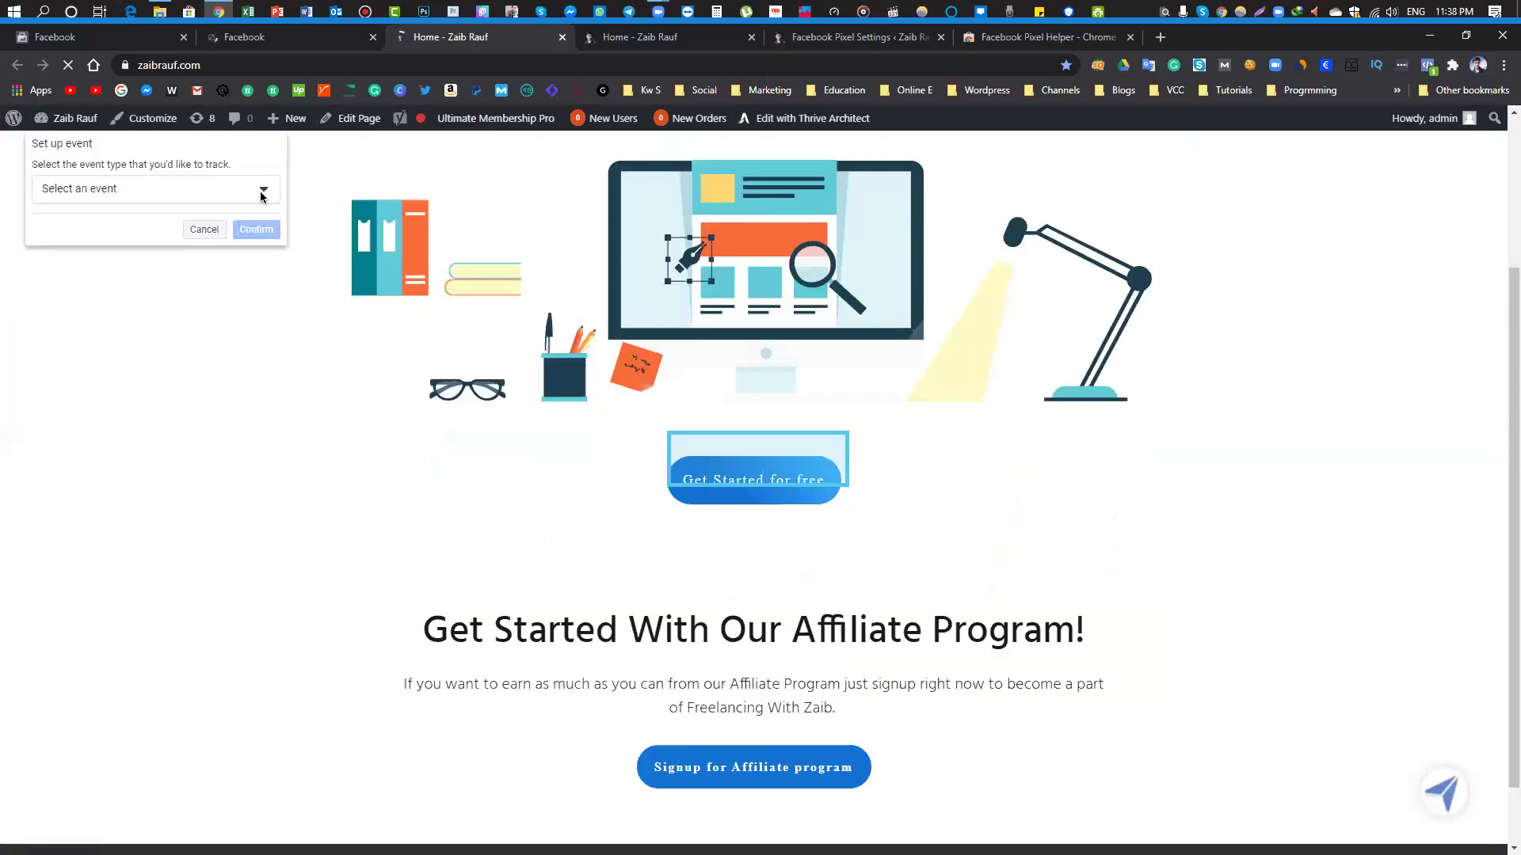
click(260, 191)
scroll(116, 364, down, 4)
scroll(115, 372, up, 4)
scroll(114, 377, down, 5)
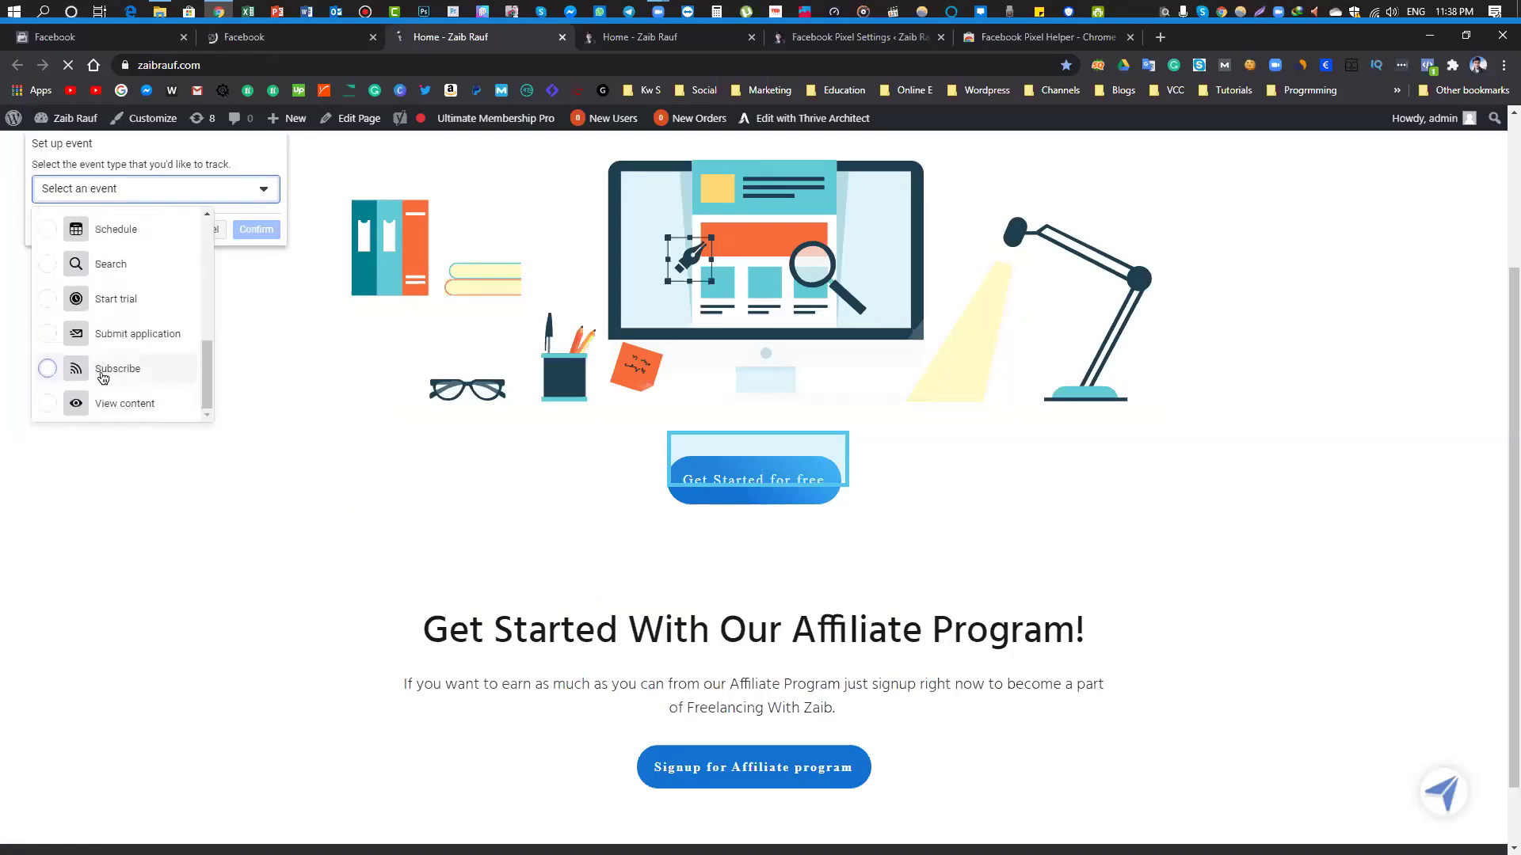
scroll(111, 384, down, 1)
scroll(90, 394, up, 5)
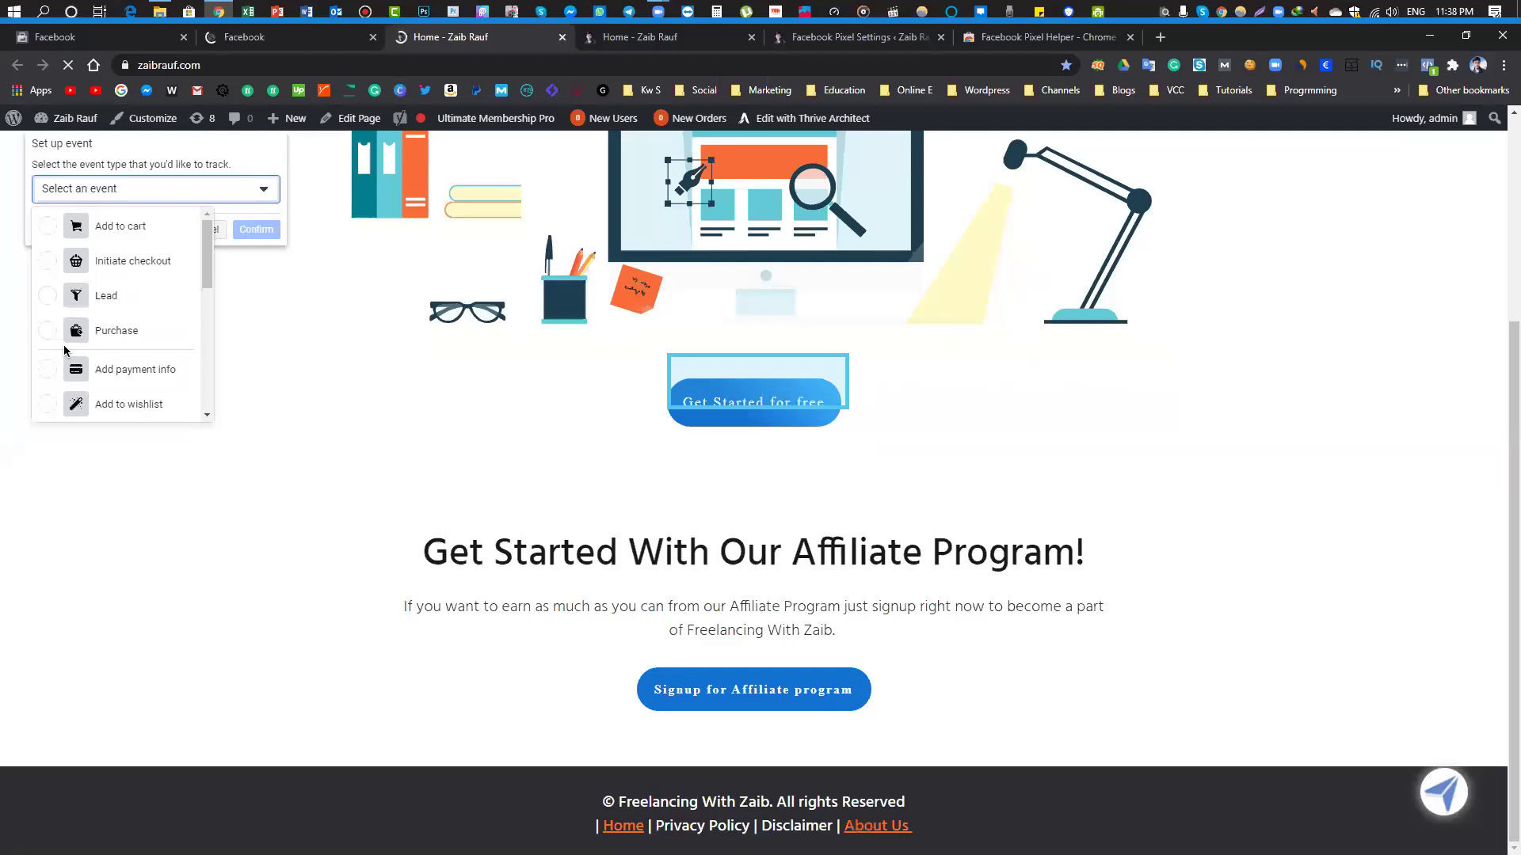
scroll(123, 341, down, 1)
scroll(124, 339, down, 3)
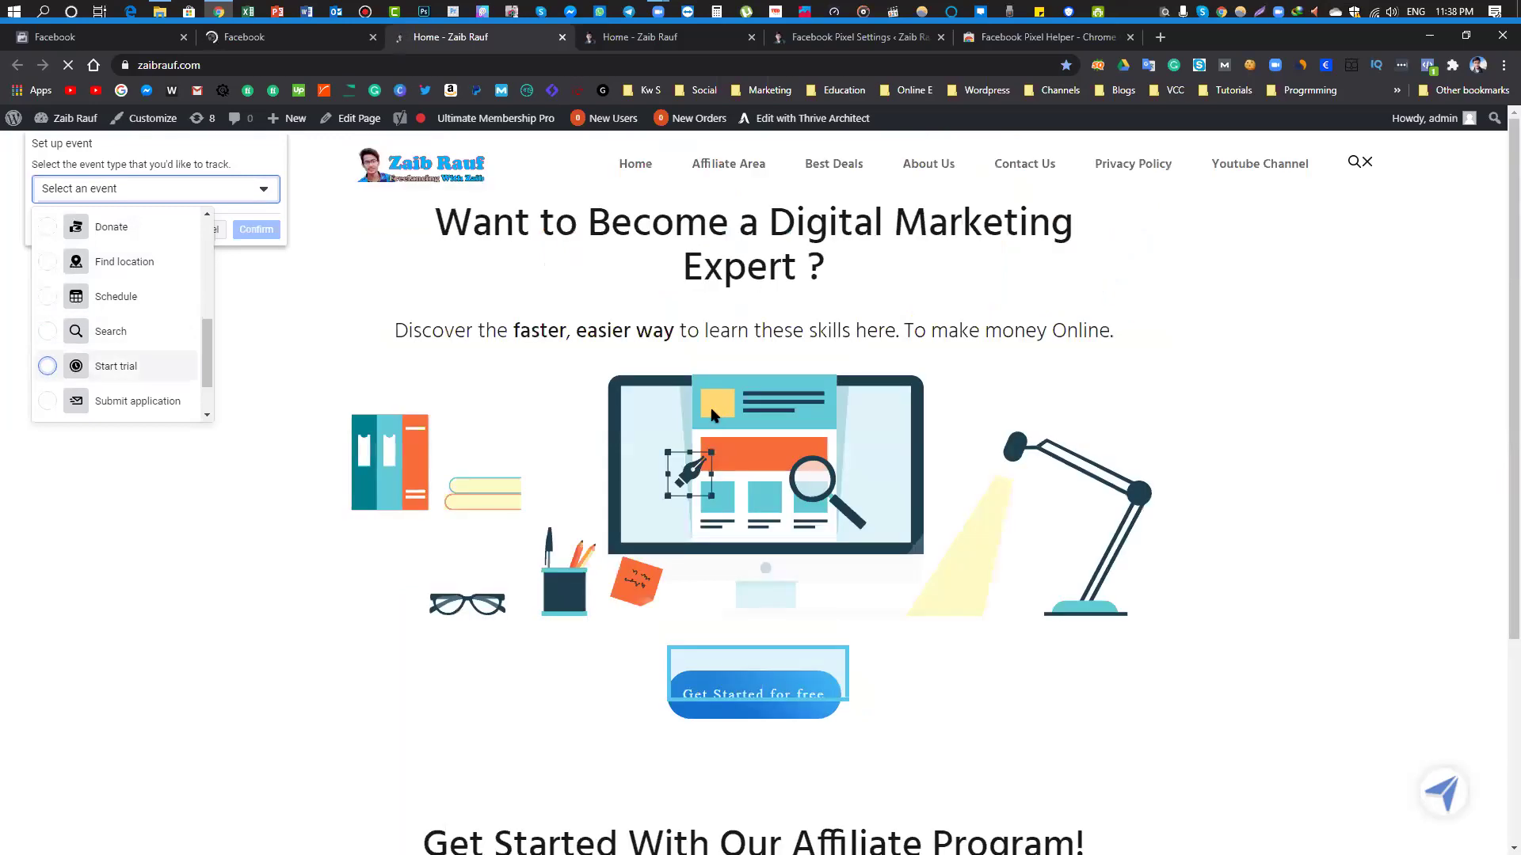
scroll(103, 281, down, 1)
Choose and confirm Search as the button's event, then return to Setup complete
click(104, 266)
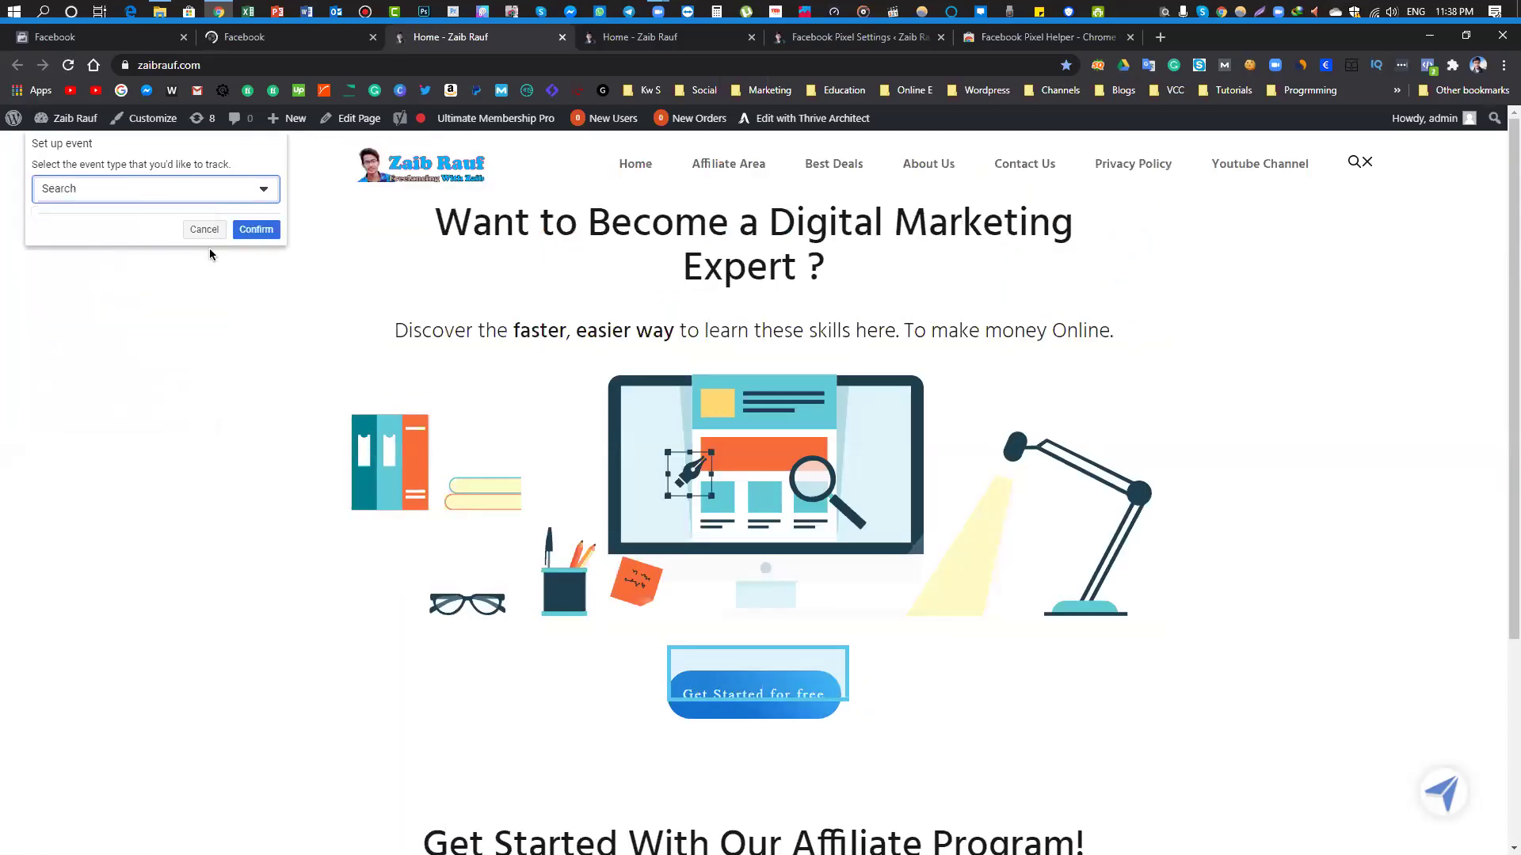
click(270, 231)
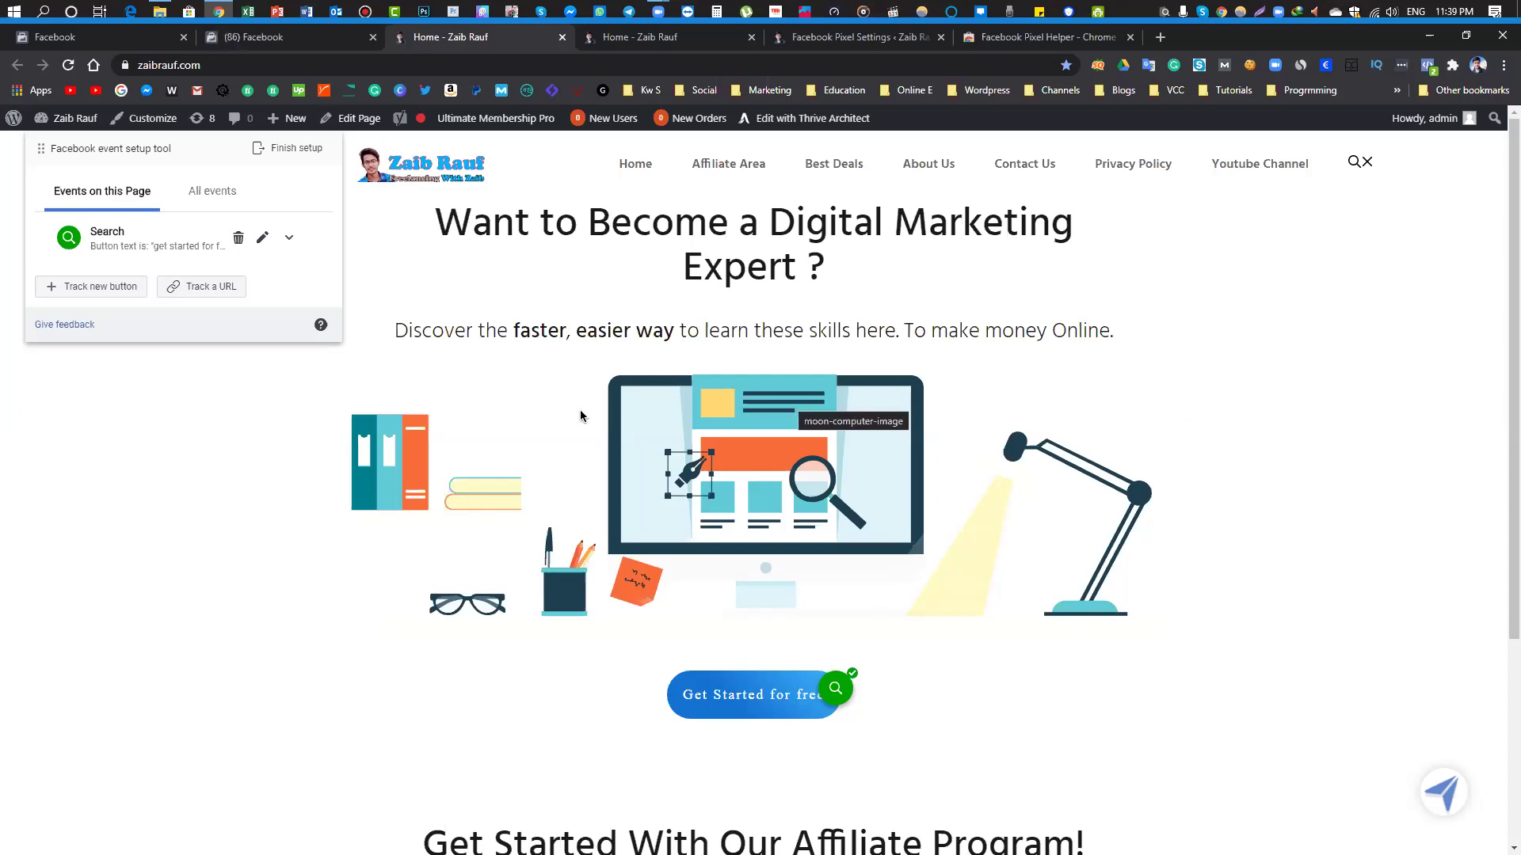
click(109, 41)
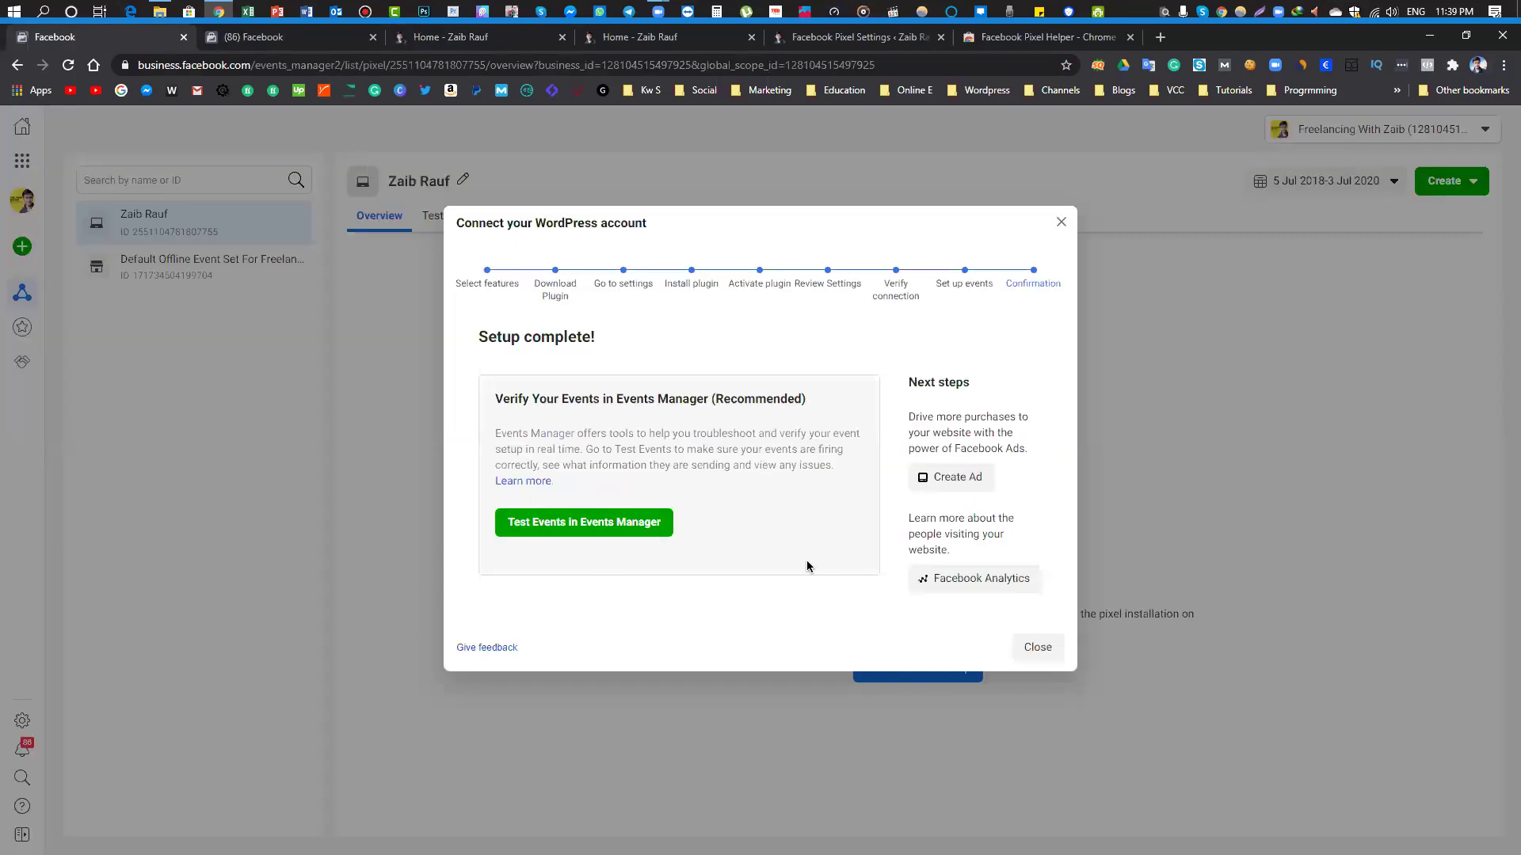